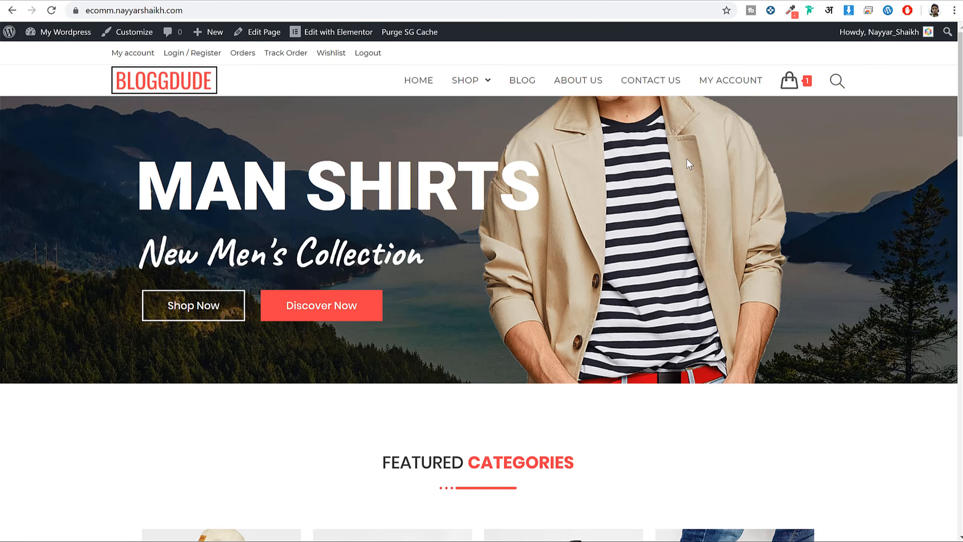
# Search YouTube for 'nayyar shaikh ecommerce' and scroll through the video results.
pyautogui.hotkey('ctrl', 'Tab')
pyautogui.click(341, 39)
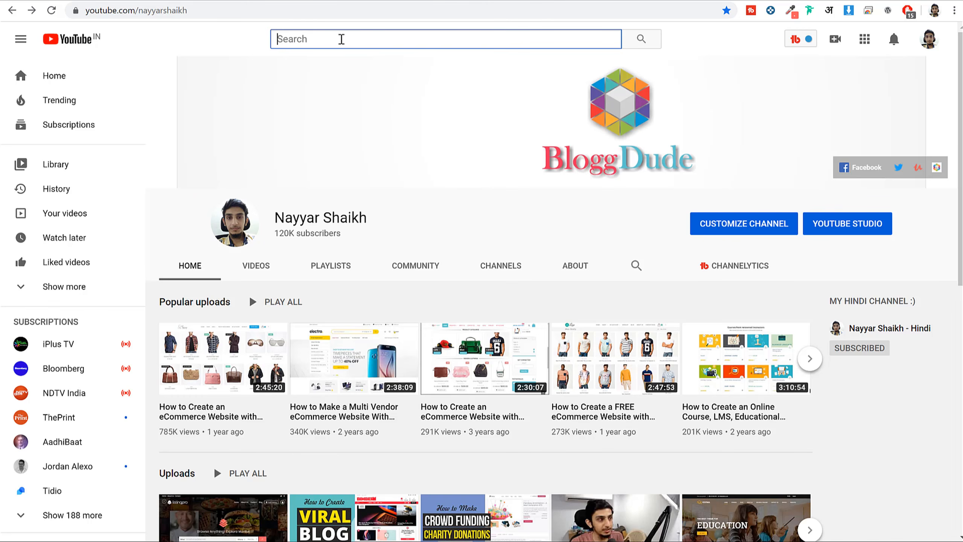
pyautogui.write('nayyar')
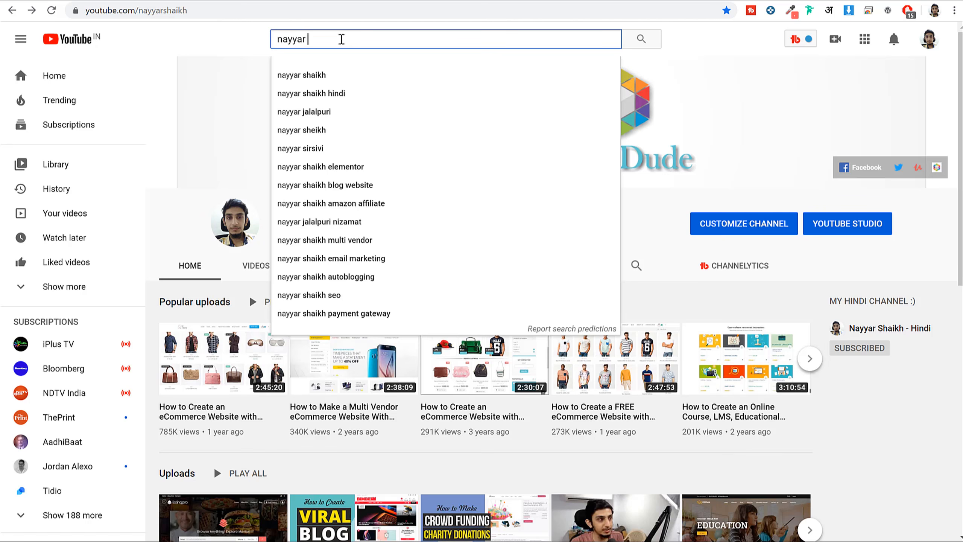
pyautogui.write(' shaikh ')
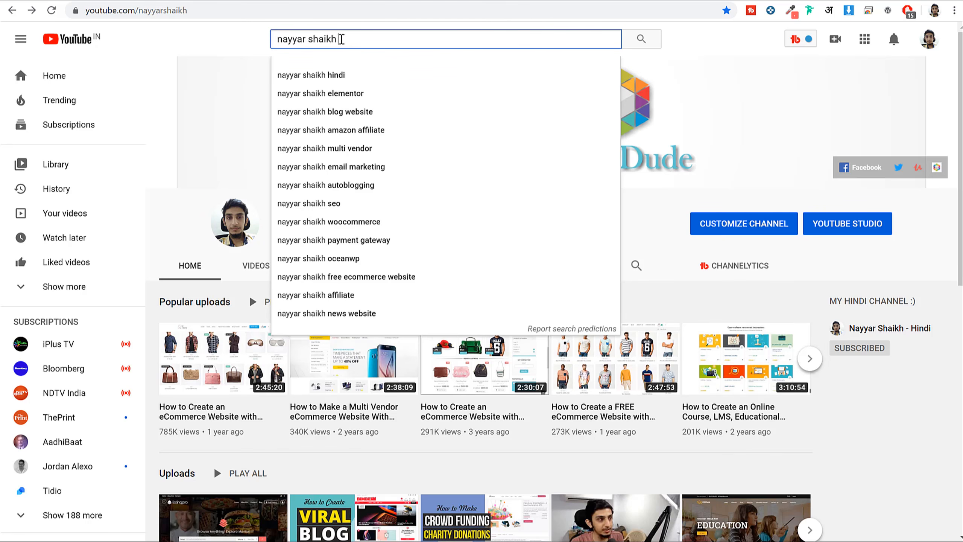
pyautogui.write('ecommerce')
pyautogui.press('Return')
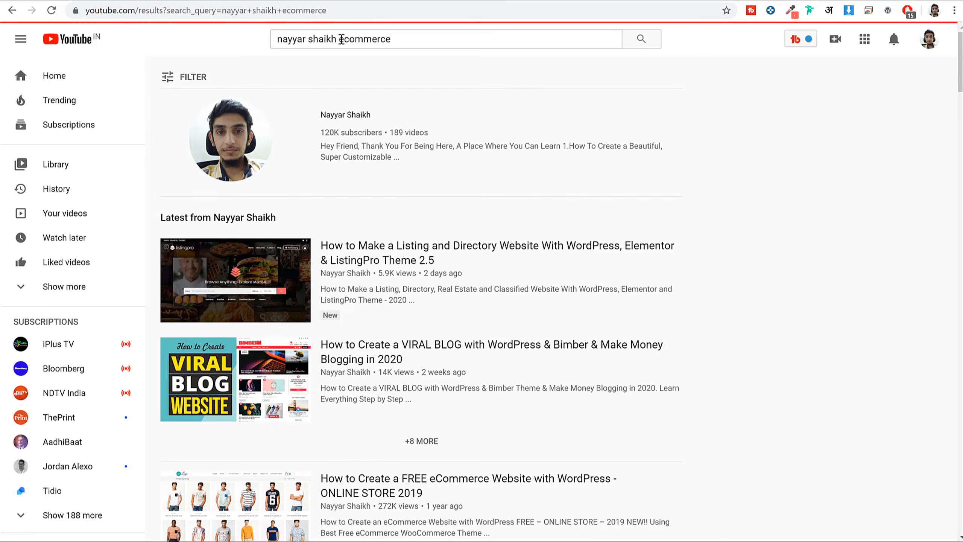
pyautogui.scroll(-3, 662, 241)
pyautogui.scroll(3, 611, 224)
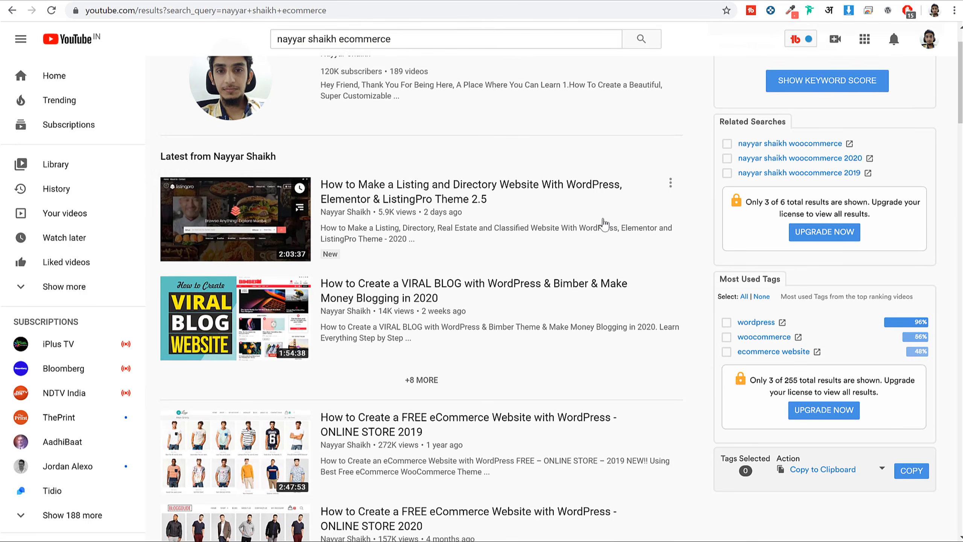
pyautogui.scroll(-5, 609, 224)
pyautogui.scroll(-4, 633, 230)
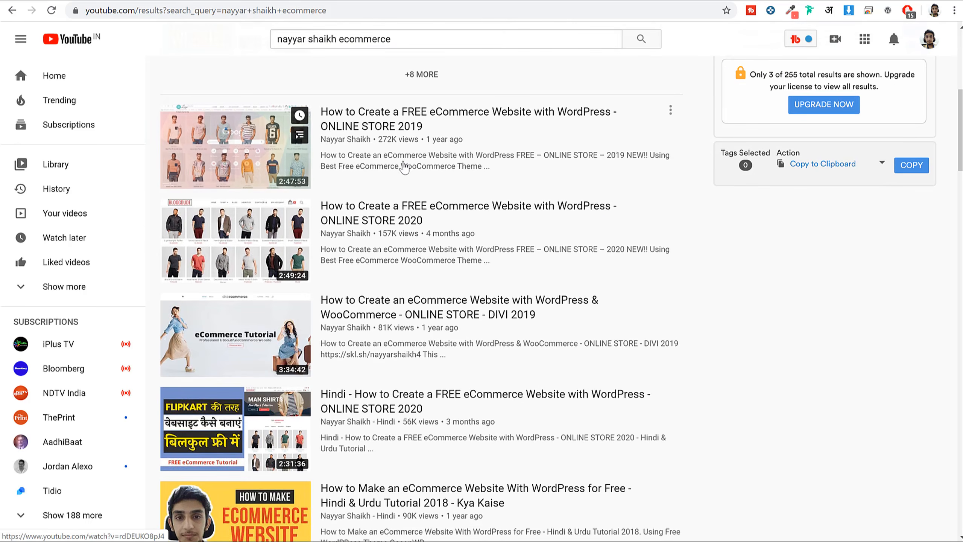
pyautogui.scroll(3, 303, 81)
# Change the query to the membership tutorials, then switch back to the ecommerce suggestion.
pyautogui.moveTo(339, 38); pyautogui.dragTo(477, 35)
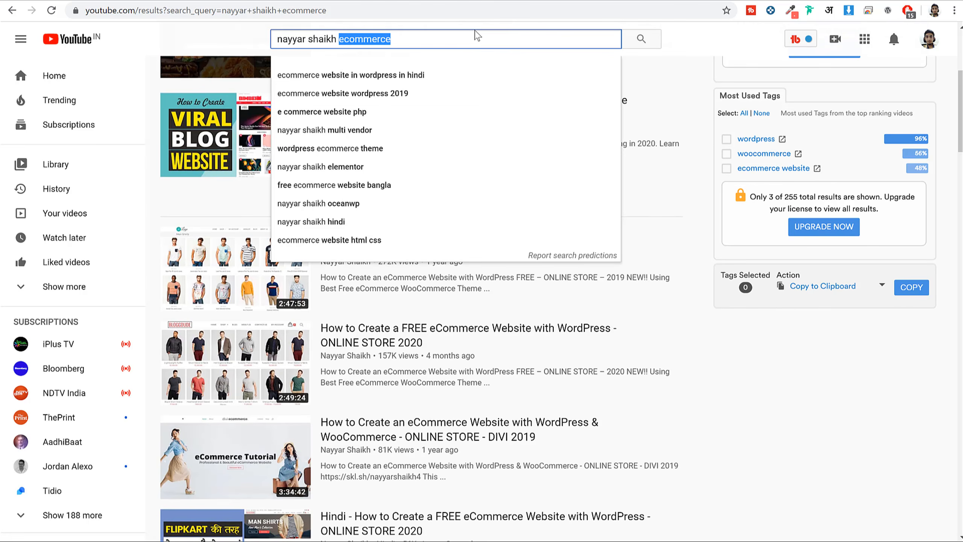
pyautogui.write('mem')
pyautogui.click(478, 67)
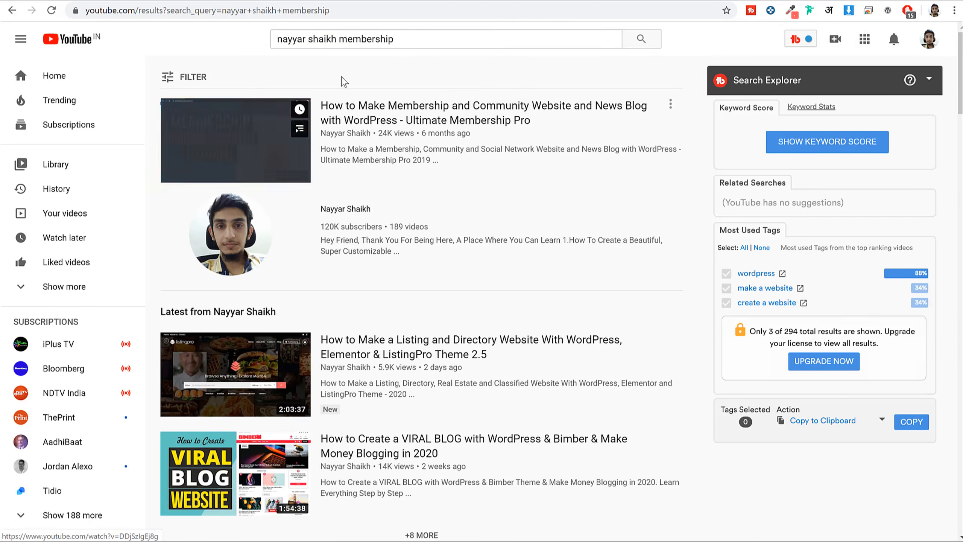
pyautogui.moveTo(343, 39); pyautogui.dragTo(496, 35)
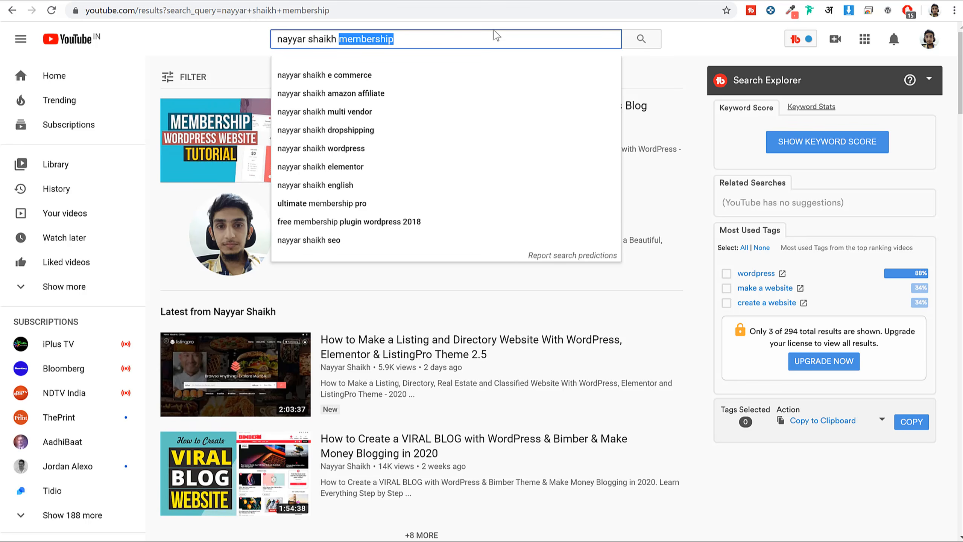
pyautogui.write('ecommerc')
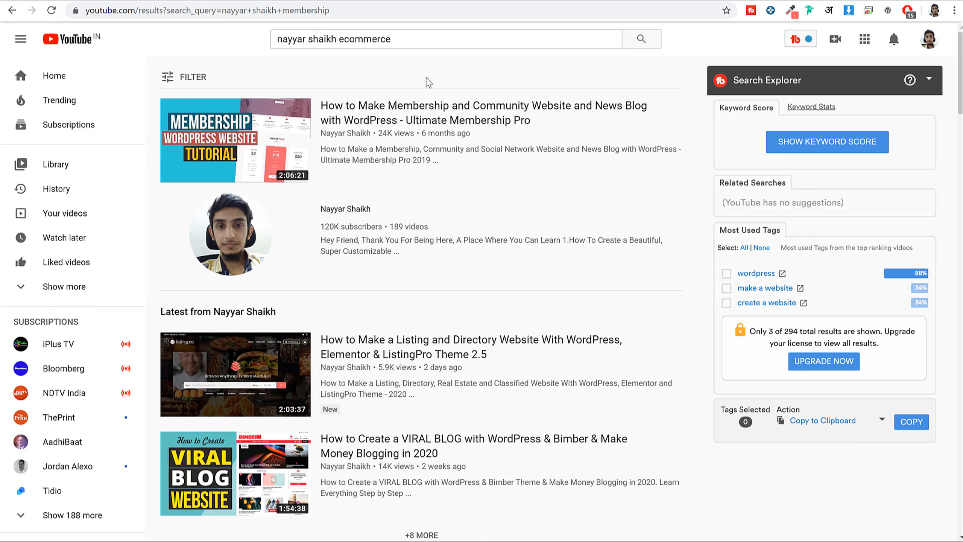
pyautogui.click(425, 78)
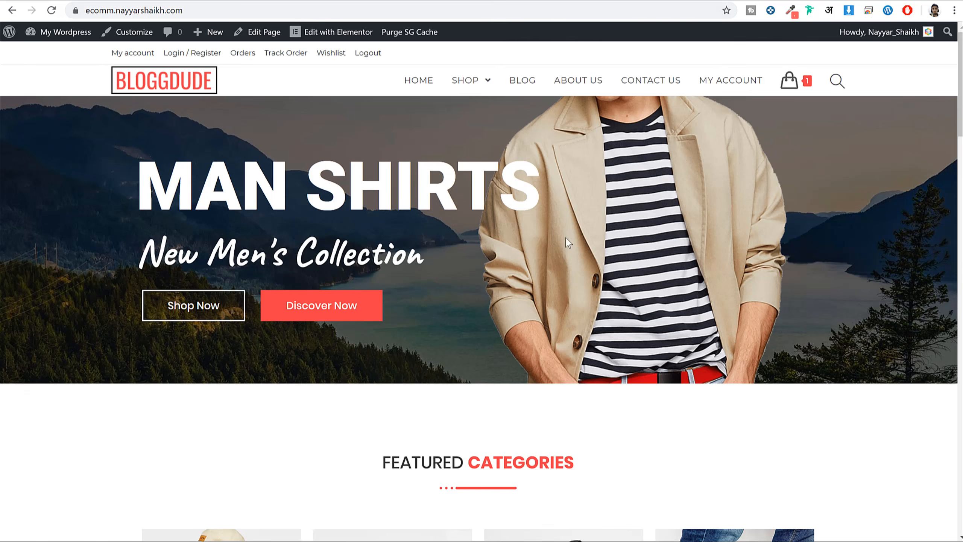
pyautogui.scroll(-9, 699, 278)
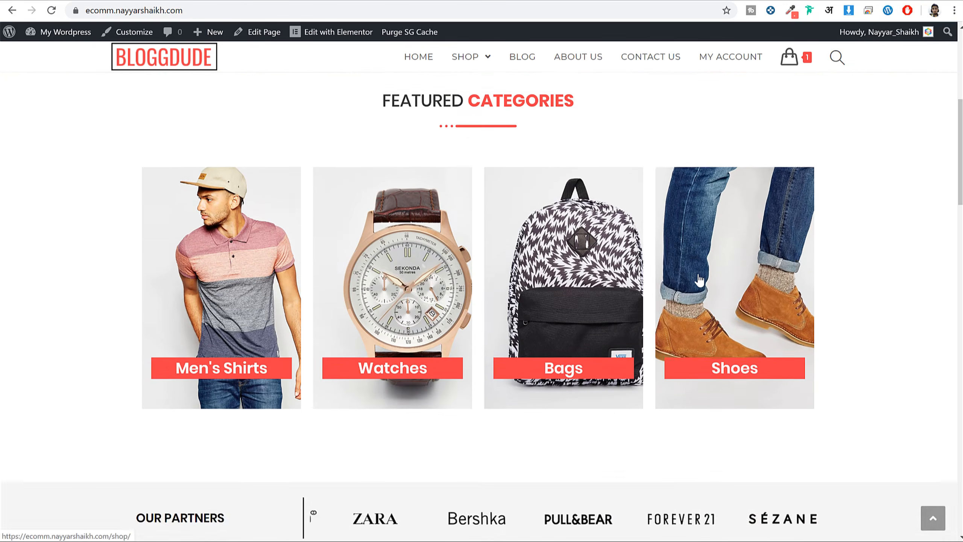
pyautogui.scroll(9, 710, 281)
pyautogui.scroll(-10, 760, 295)
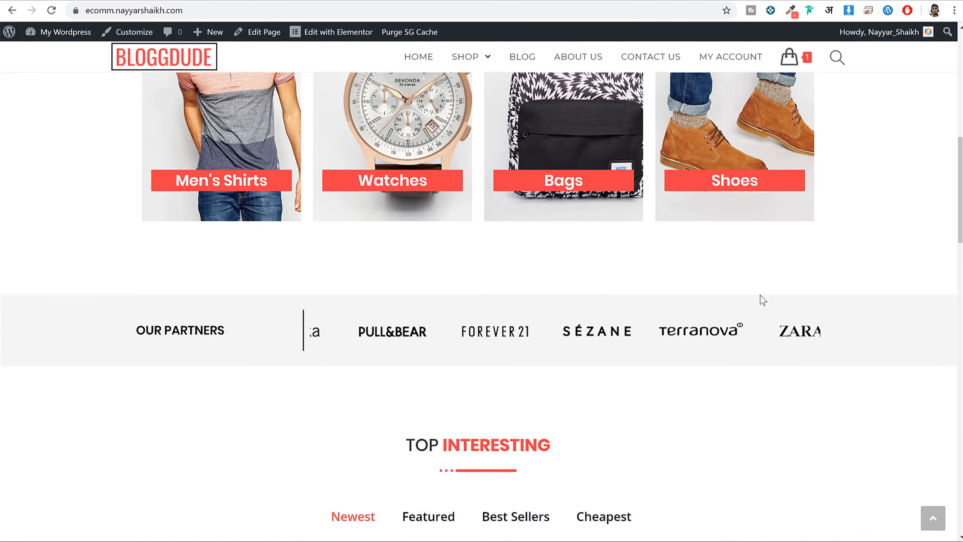
pyautogui.scroll(-15, 760, 296)
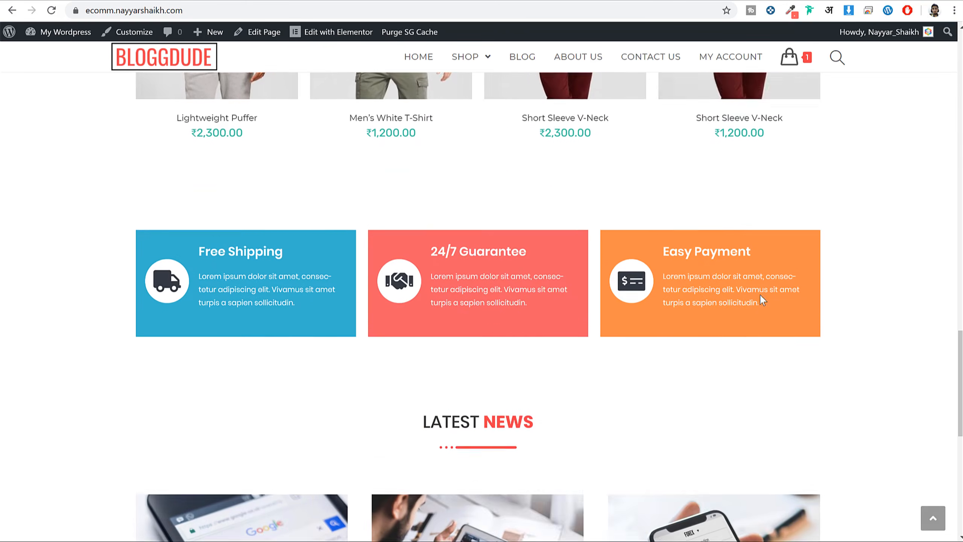
pyautogui.scroll(20, 781, 292)
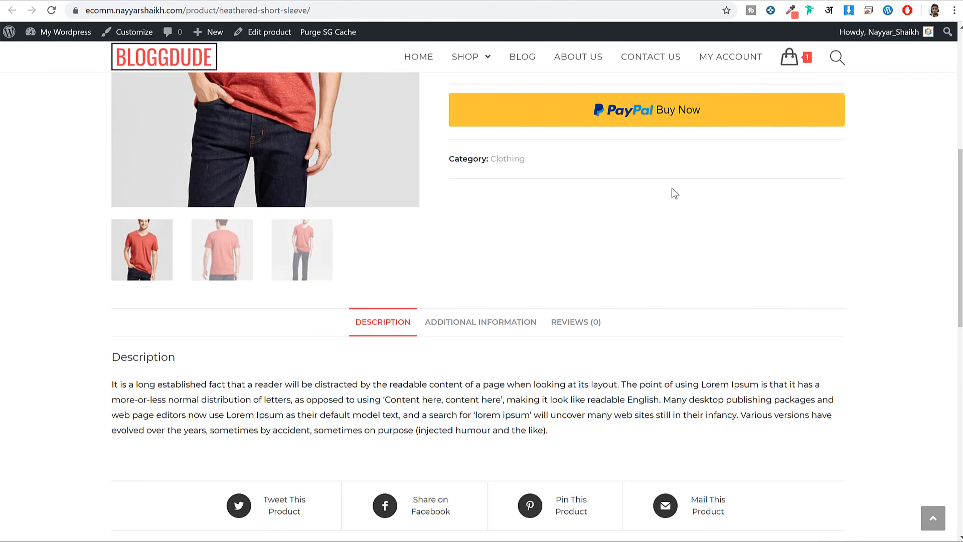
pyautogui.scroll(8, 675, 201)
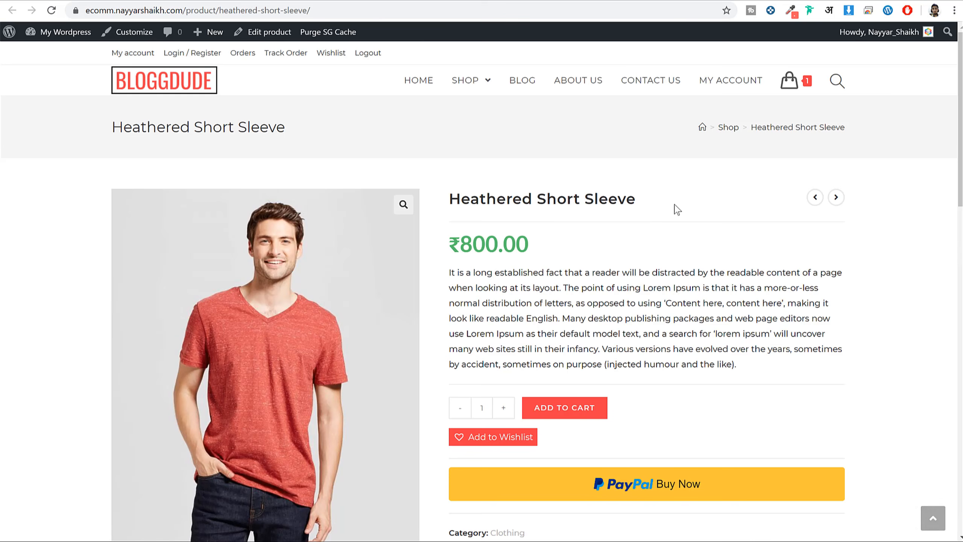
pyautogui.scroll(-12, 678, 212)
pyautogui.scroll(-10, 679, 227)
pyautogui.click(465, 56)
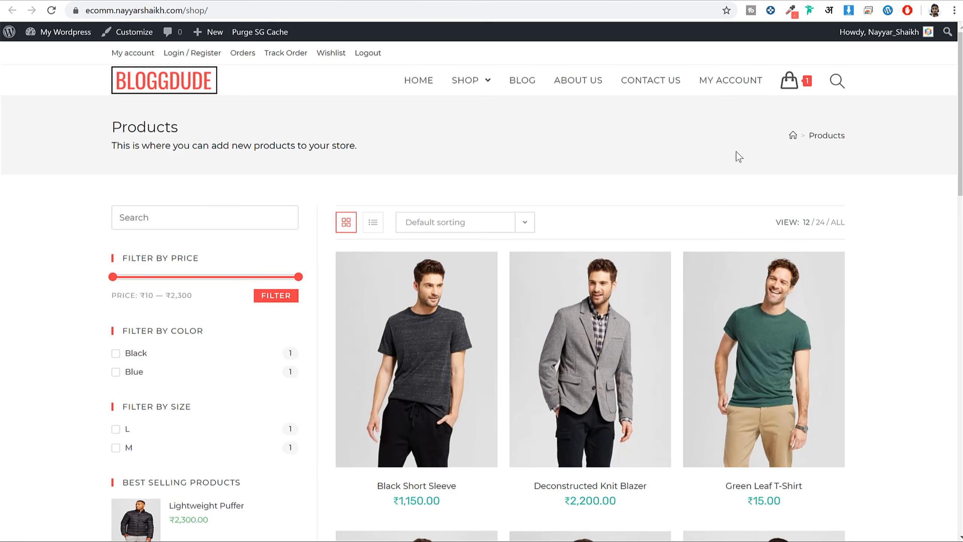
pyautogui.scroll(-15, 854, 260)
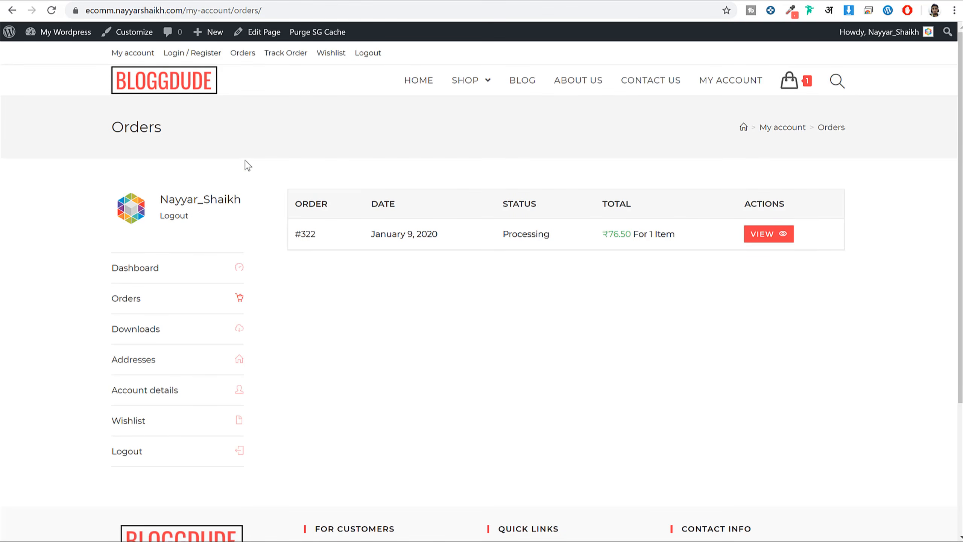
pyautogui.moveTo(330, 233); pyautogui.dragTo(566, 239)
pyautogui.click(566, 239)
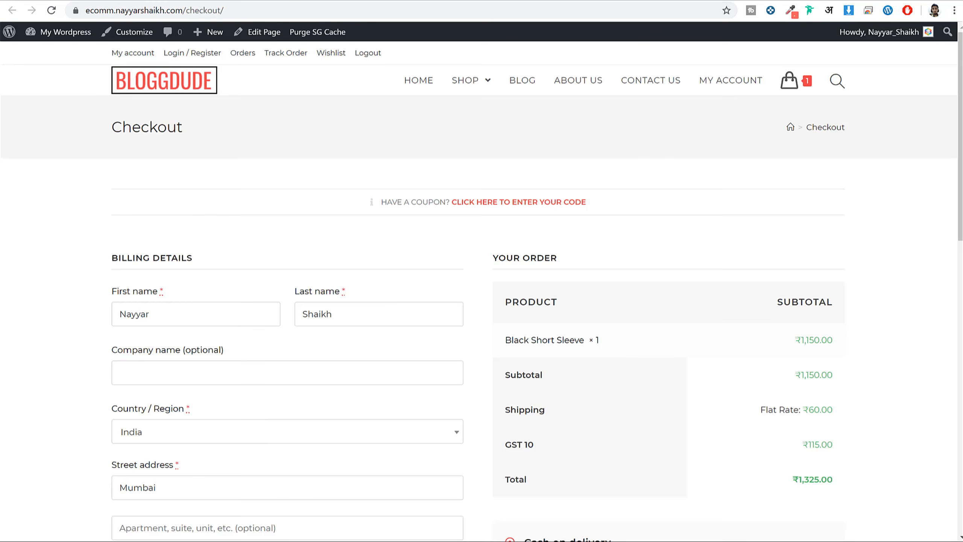
pyautogui.scroll(-10, 847, 209)
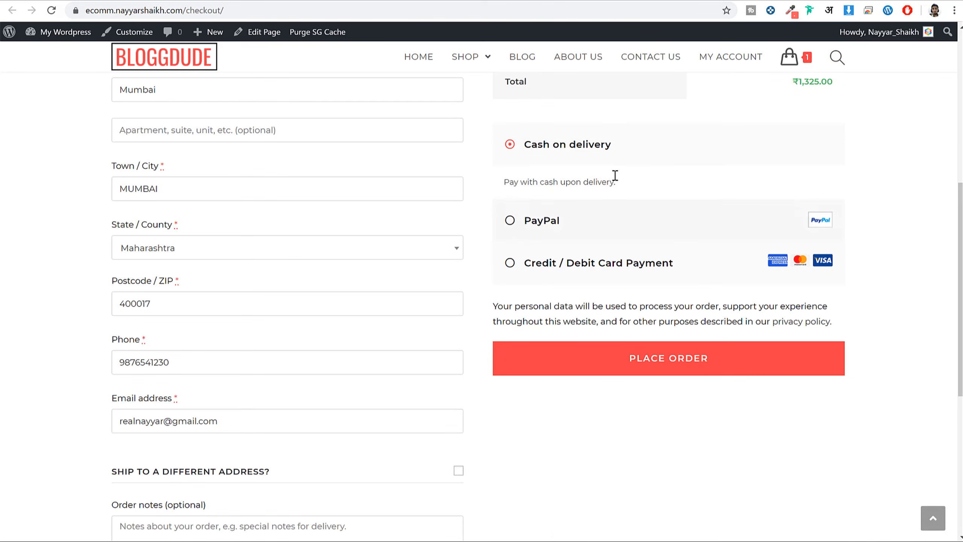
pyautogui.click(535, 237)
pyautogui.click(570, 265)
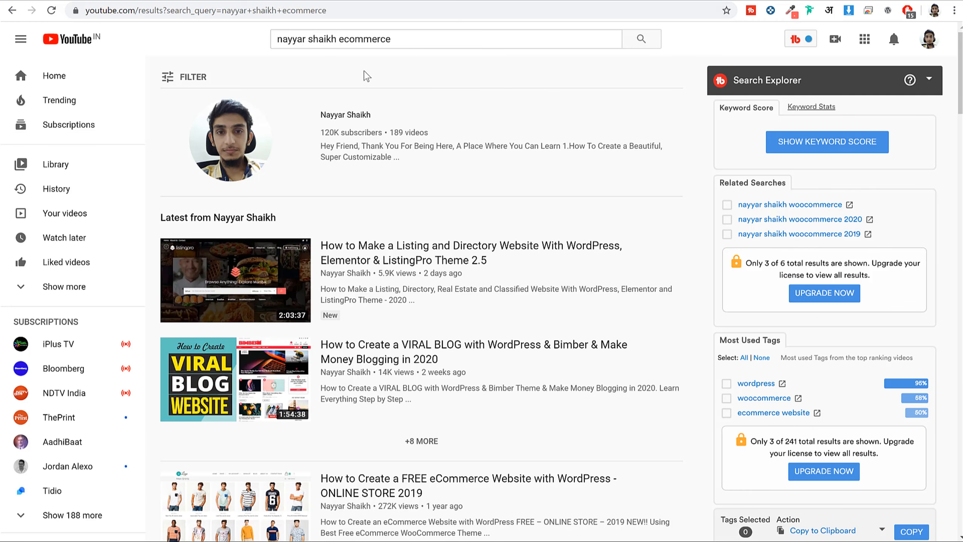
pyautogui.scroll(-8, 529, 211)
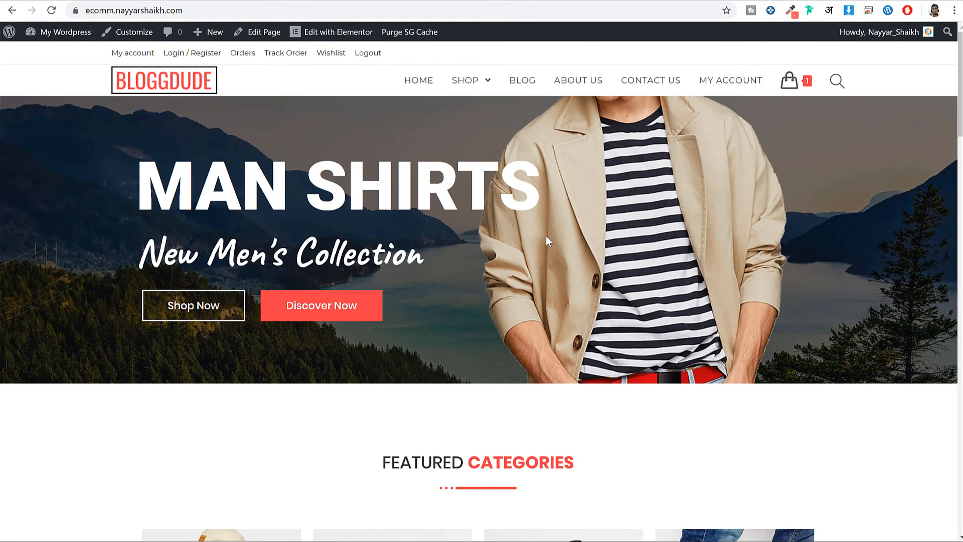
# Open the WordPress admin Dashboard via My Wordpress, checking the /wp-admin/ address, and reveal the Plugins submenu.
pyautogui.click(85, 40)
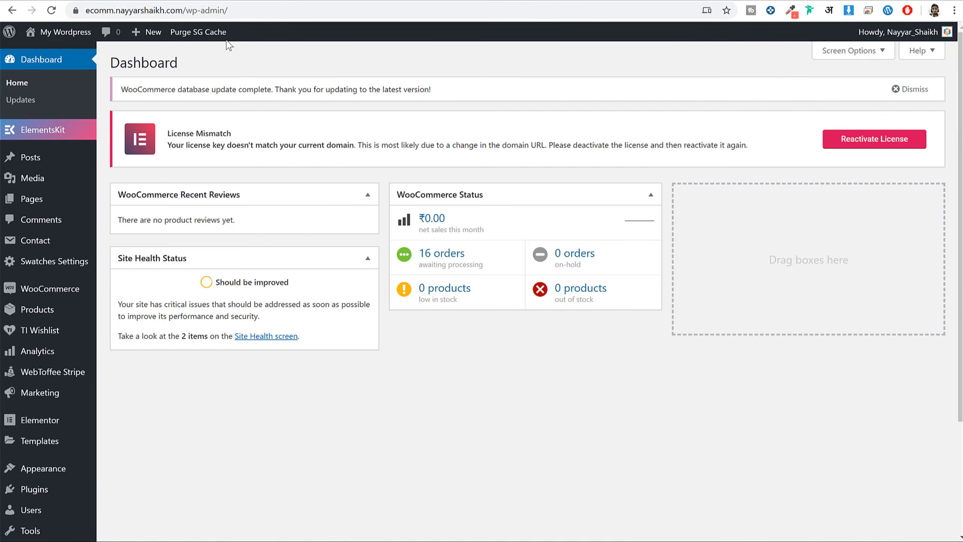
pyautogui.click(144, 11)
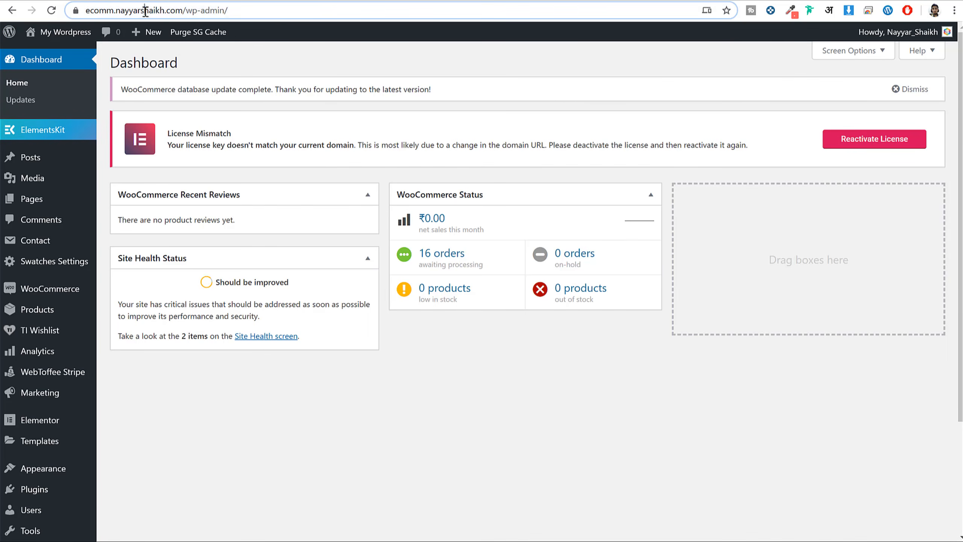
pyautogui.click(184, 10)
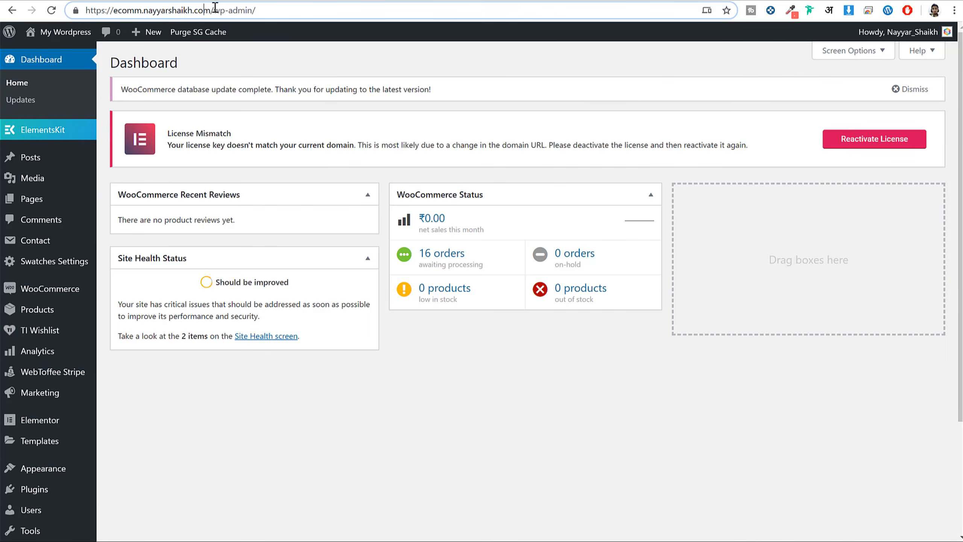
pyautogui.moveTo(211, 7); pyautogui.dragTo(278, 11)
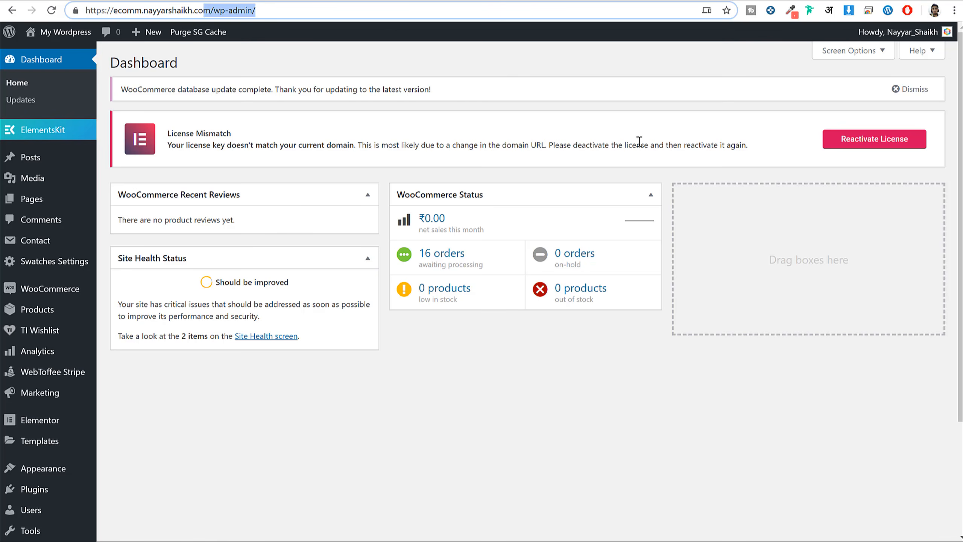
pyautogui.click(652, 167)
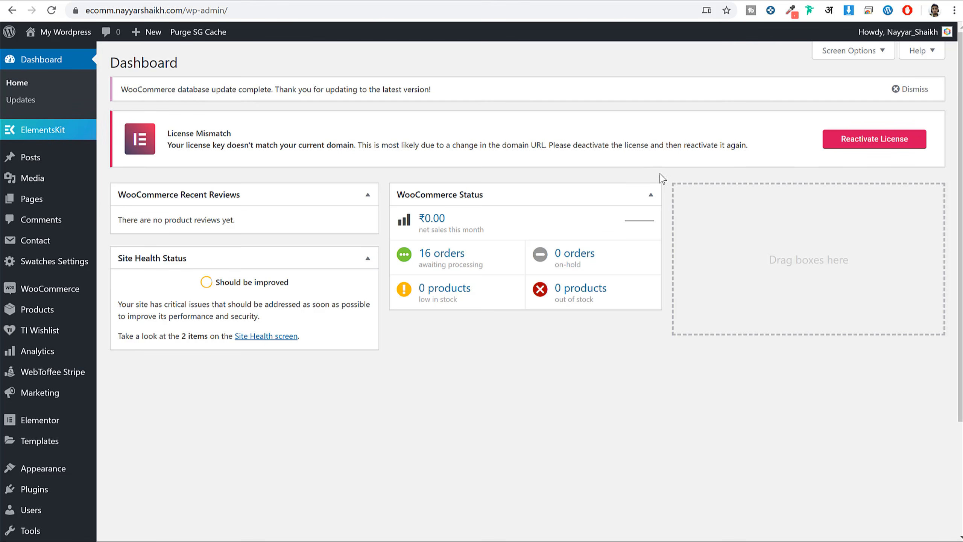
pyautogui.scroll(-3, 676, 141)
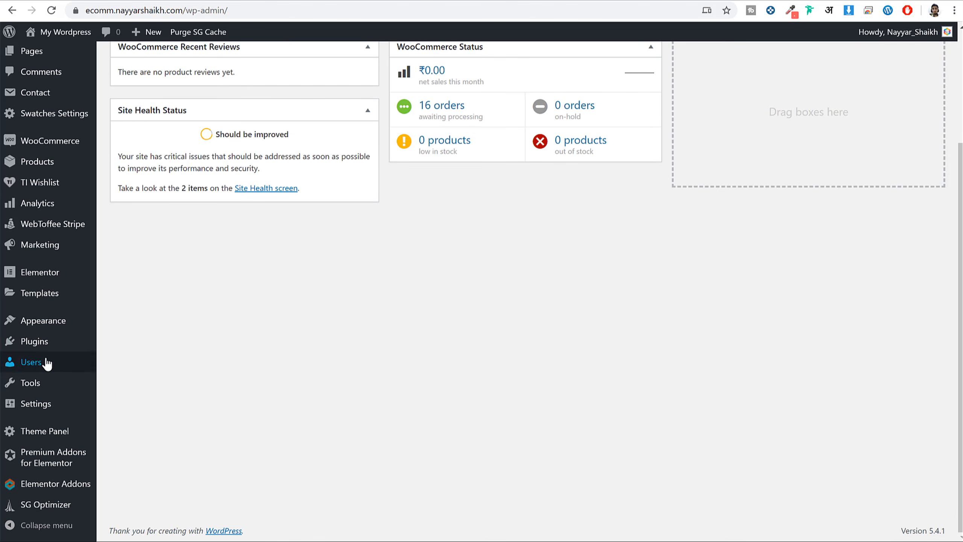
pyautogui.moveTo(46, 349)
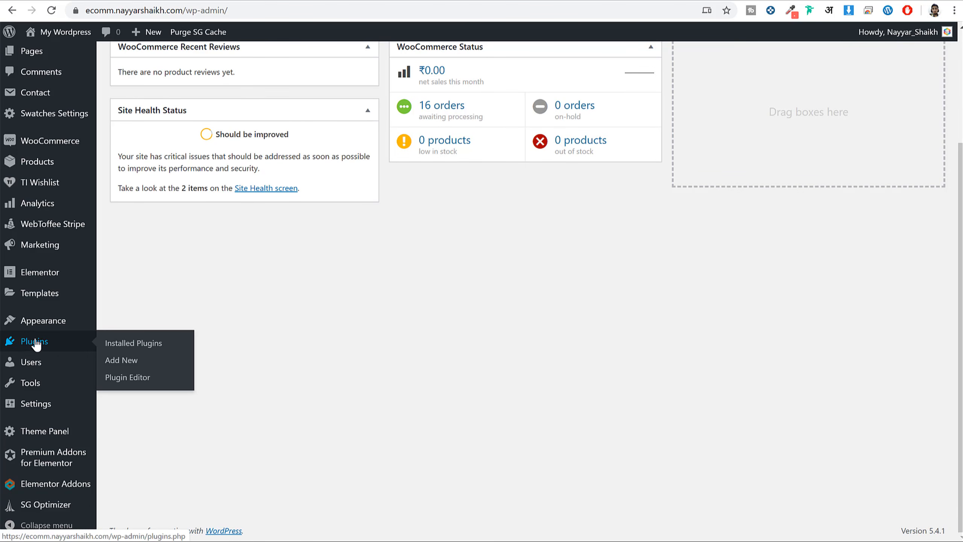
# Go to the Add Plugins page and search for the iThemes plugin.
pyautogui.click(138, 363)
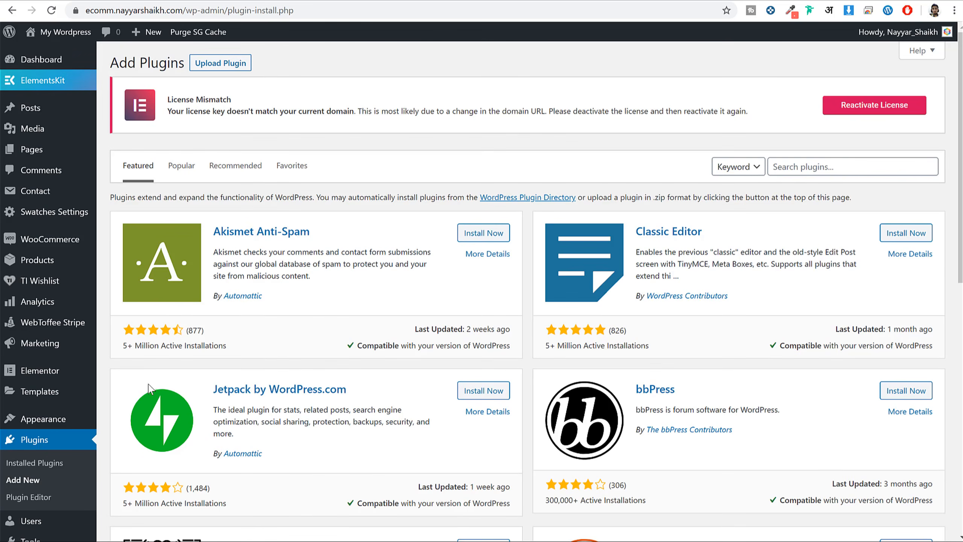
pyautogui.click(844, 170)
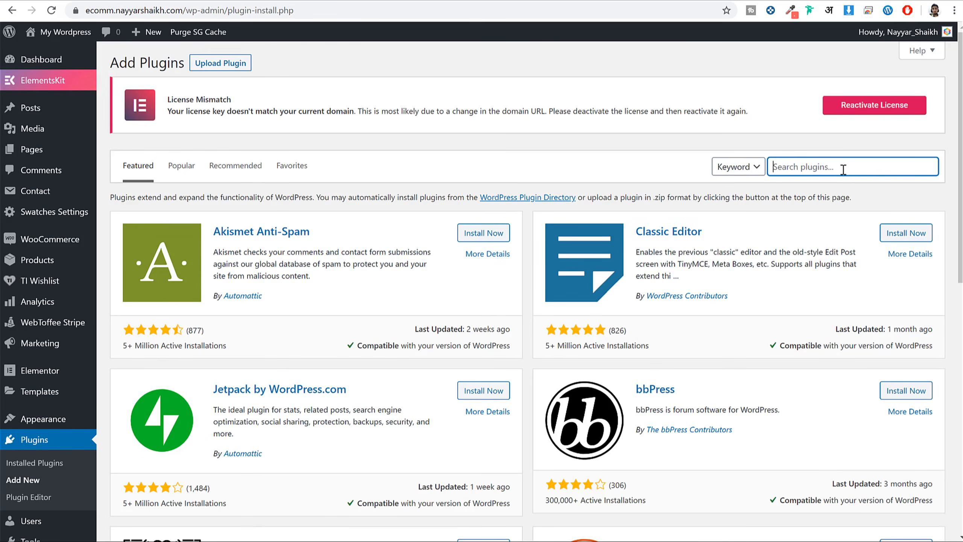
pyautogui.write('ithemes')
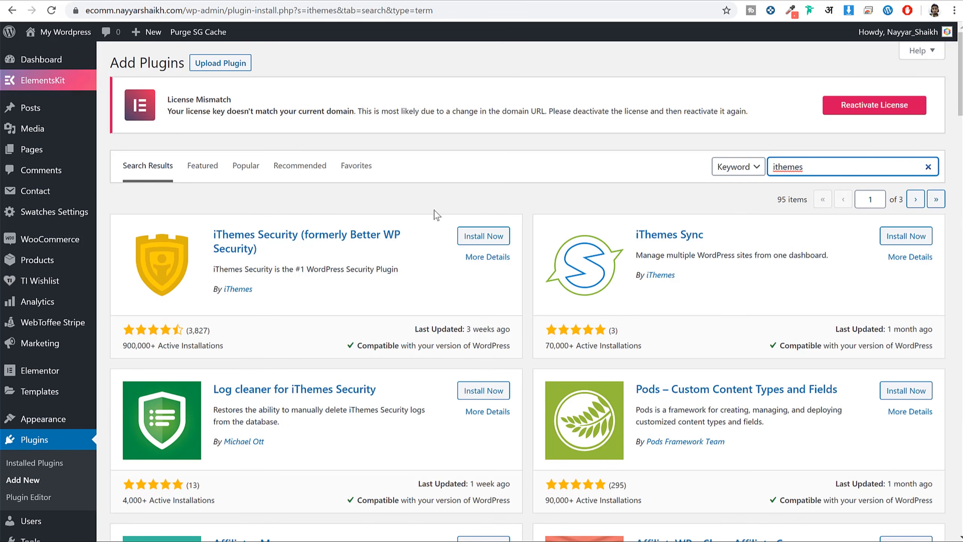
# Review the iThemes Security card's author, installations, update date and compatibility, then install it.
pyautogui.moveTo(215, 234); pyautogui.dragTo(278, 255)
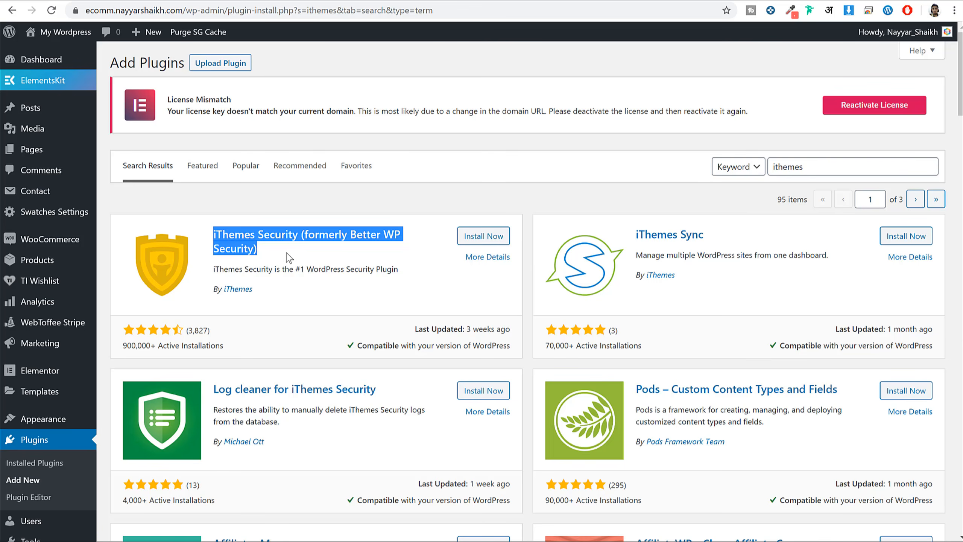
pyautogui.click(306, 258)
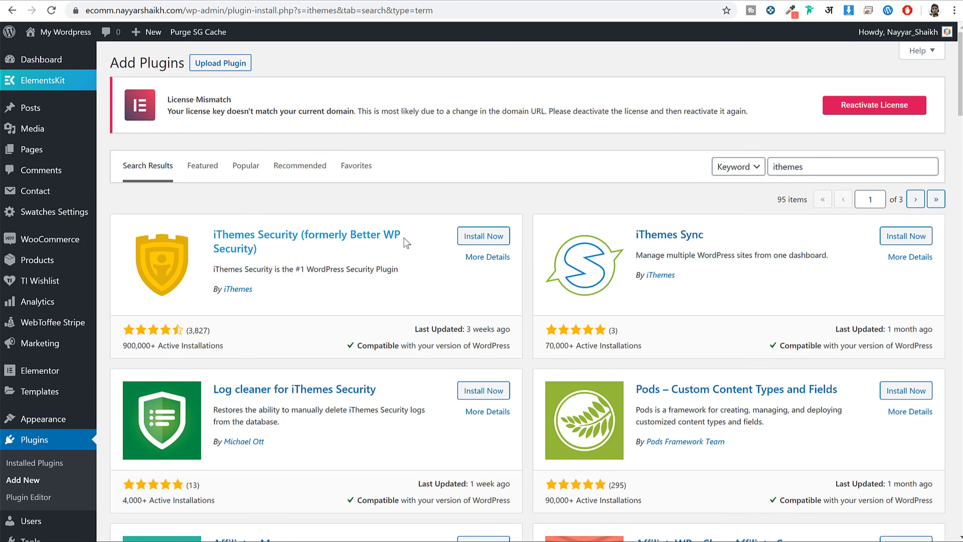
pyautogui.moveTo(263, 291); pyautogui.dragTo(225, 289)
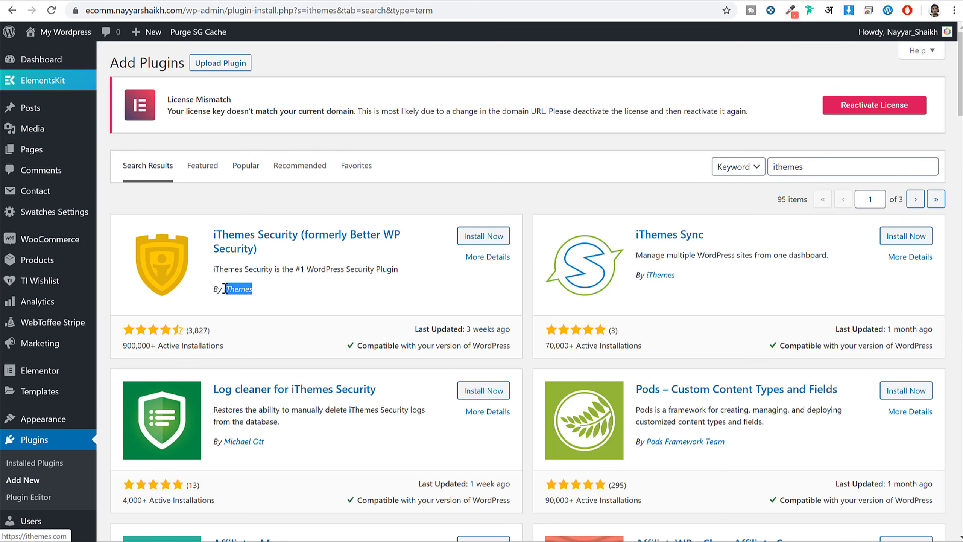
pyautogui.click(240, 347)
pyautogui.moveTo(243, 353); pyautogui.dragTo(131, 346)
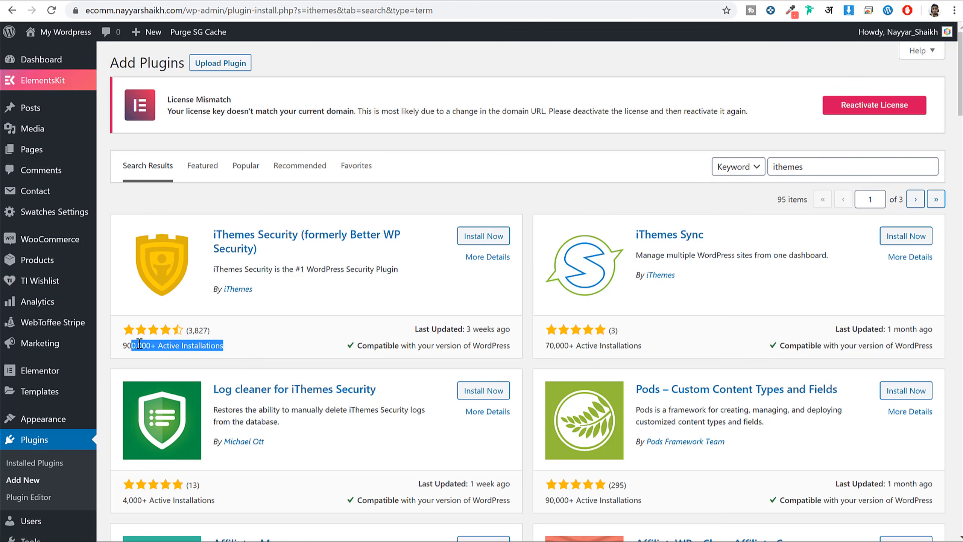
pyautogui.click(201, 344)
pyautogui.moveTo(412, 329); pyautogui.dragTo(511, 327)
pyautogui.click(447, 341)
pyautogui.moveTo(358, 344); pyautogui.dragTo(499, 345)
pyautogui.click(479, 239)
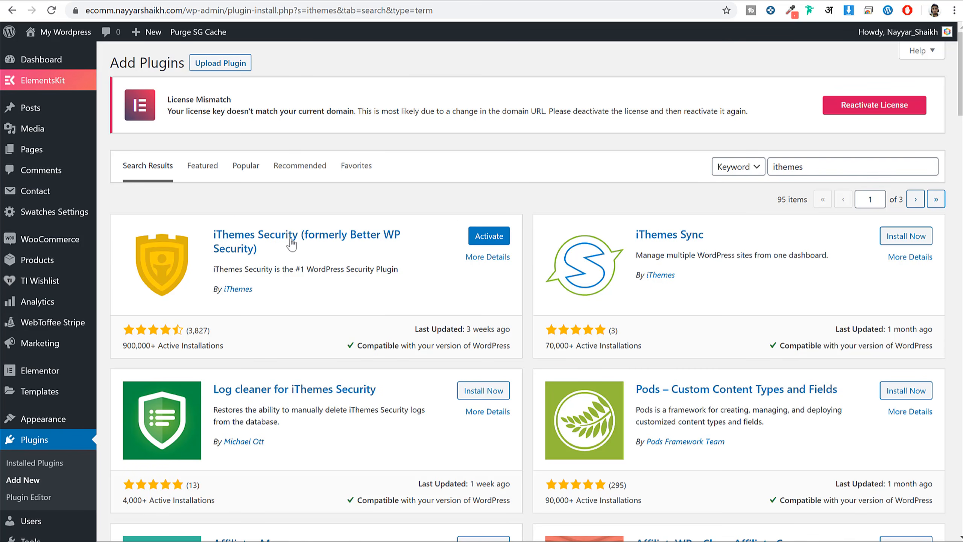
# Activate iThemes Security and open its Settings from the Security sidebar menu.
pyautogui.click(484, 238)
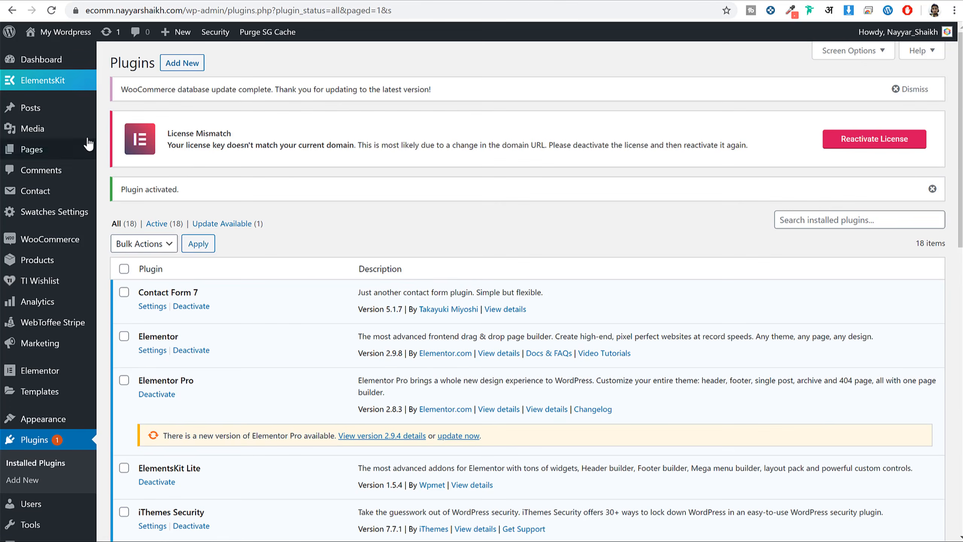
pyautogui.scroll(-3, 56, 219)
pyautogui.scroll(-5, 57, 220)
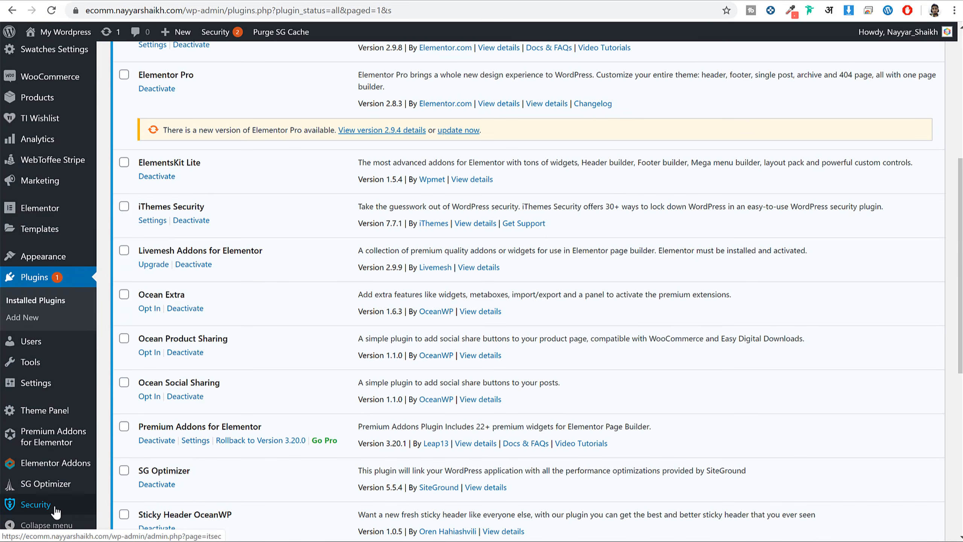
pyautogui.moveTo(57, 512)
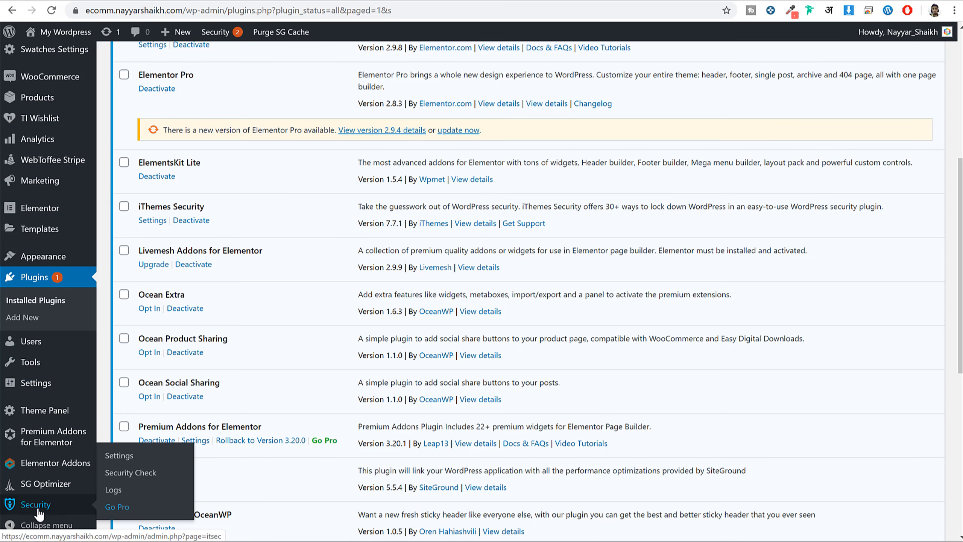
pyautogui.click(129, 457)
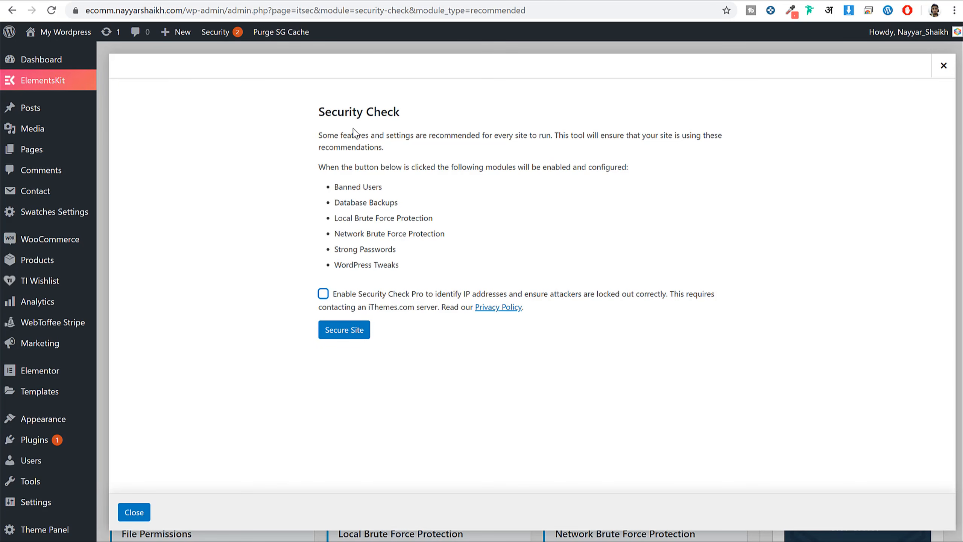
# Review the Security Check's recommended modules, such as Banned Users, Database Backups and WordPress Tweaks.
pyautogui.moveTo(314, 113); pyautogui.dragTo(414, 119)
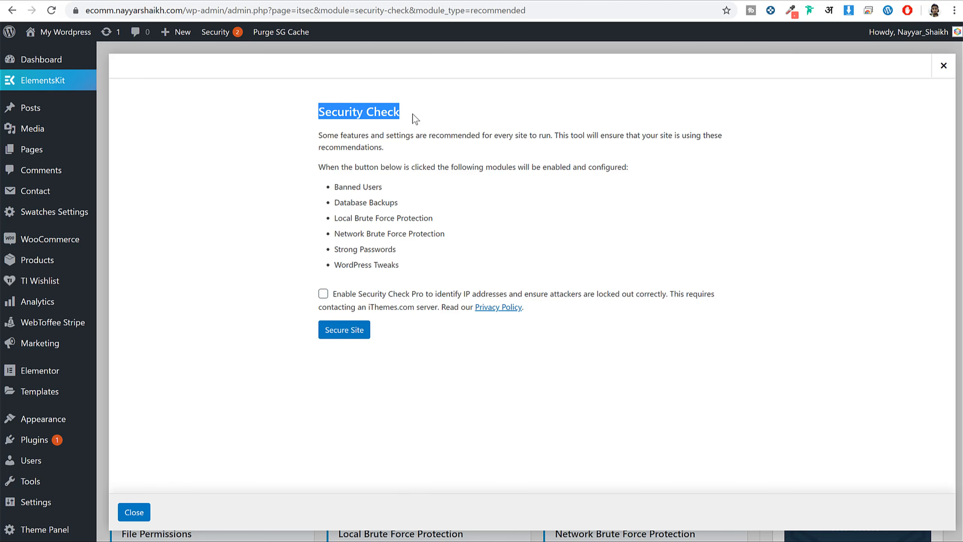
pyautogui.moveTo(330, 187); pyautogui.dragTo(395, 196)
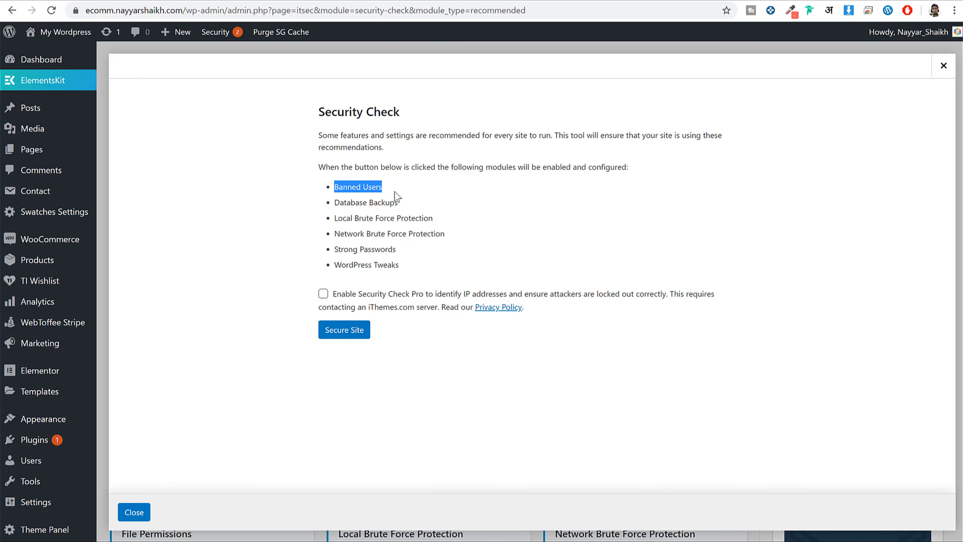
pyautogui.moveTo(333, 203); pyautogui.dragTo(442, 217)
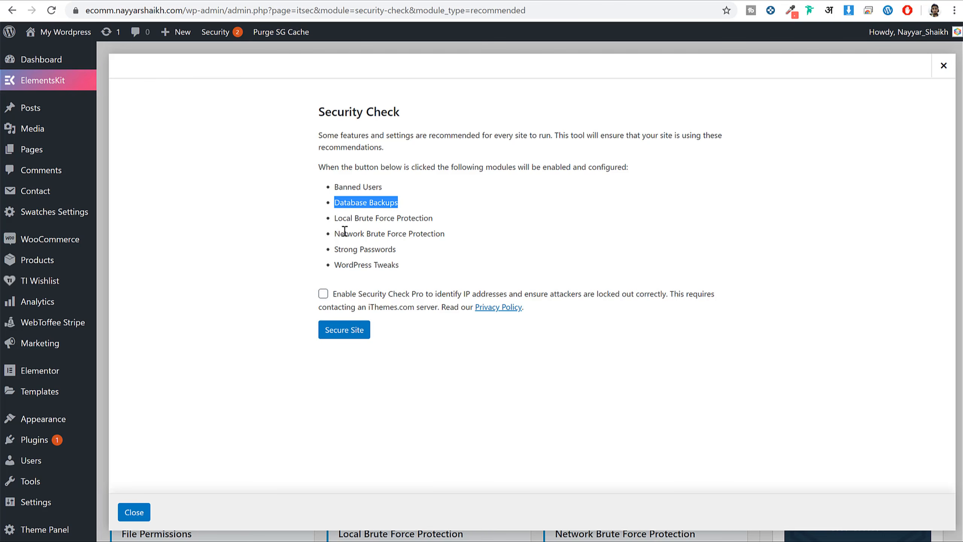
pyautogui.moveTo(334, 233); pyautogui.dragTo(470, 239)
pyautogui.moveTo(358, 250)
pyautogui.mouseDown()
pyautogui.moveTo(451, 248)
pyautogui.moveTo(360, 265)
pyautogui.mouseUp()
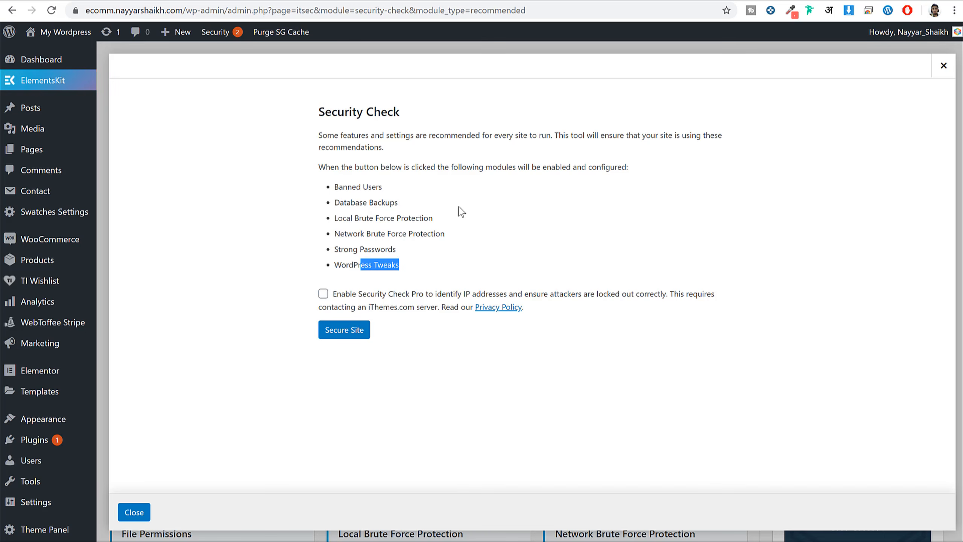
pyautogui.click(446, 167)
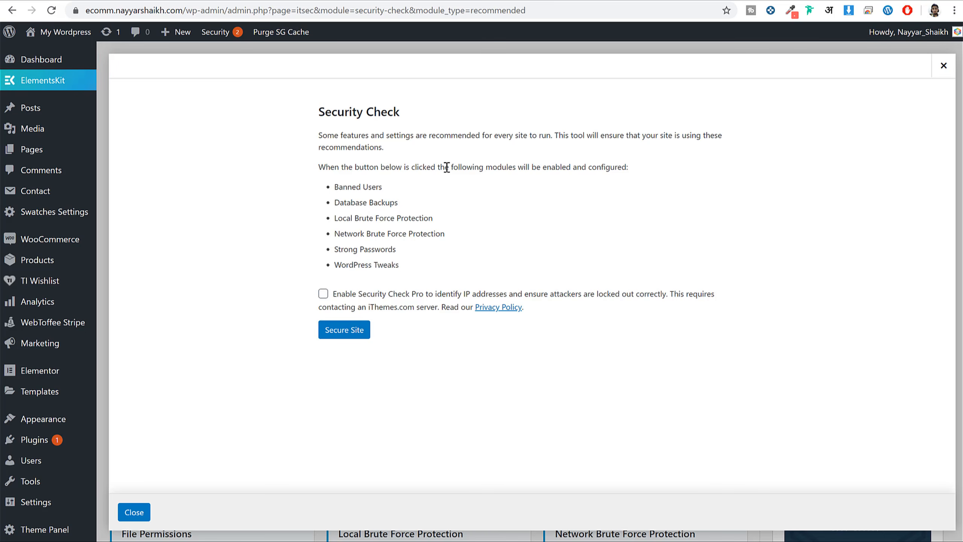
# Apply Secure Site, then review the SSL recommendation and the browser's connection security details.
pyautogui.click(345, 332)
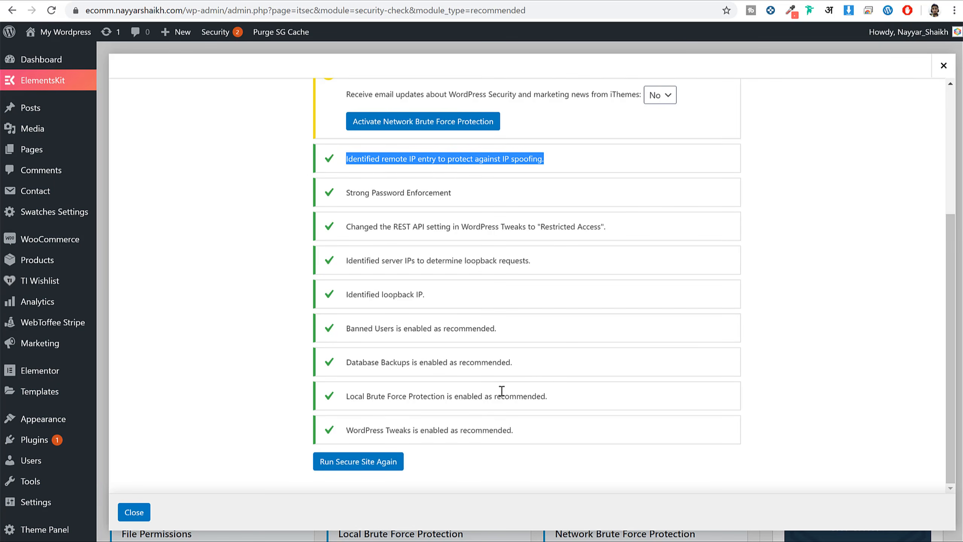
pyautogui.scroll(5, 545, 374)
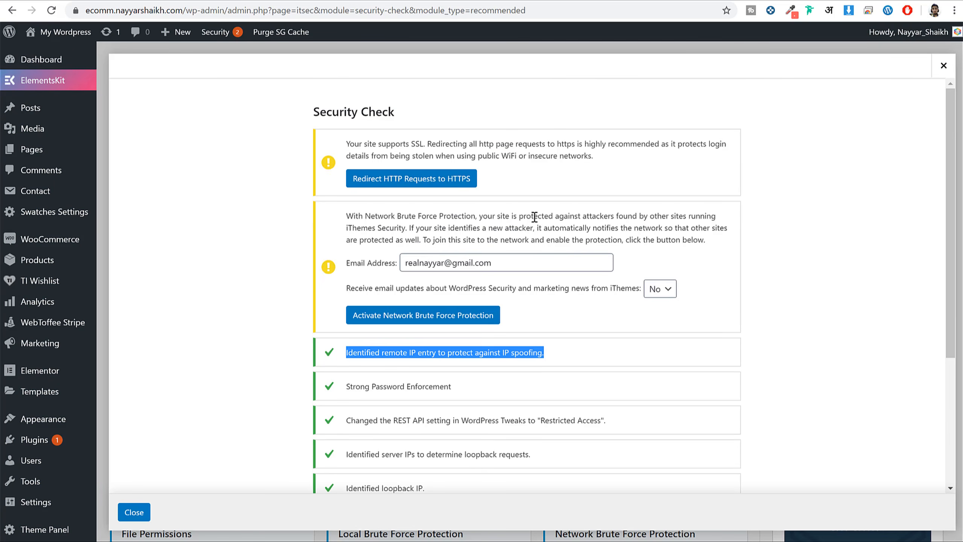
pyautogui.moveTo(347, 145); pyautogui.dragTo(502, 148)
pyautogui.click(417, 147)
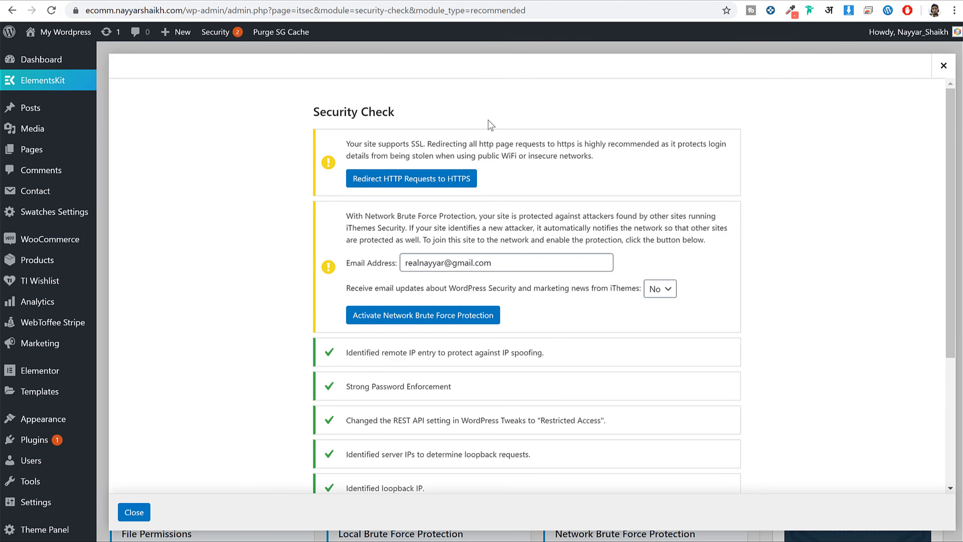
pyautogui.click(78, 11)
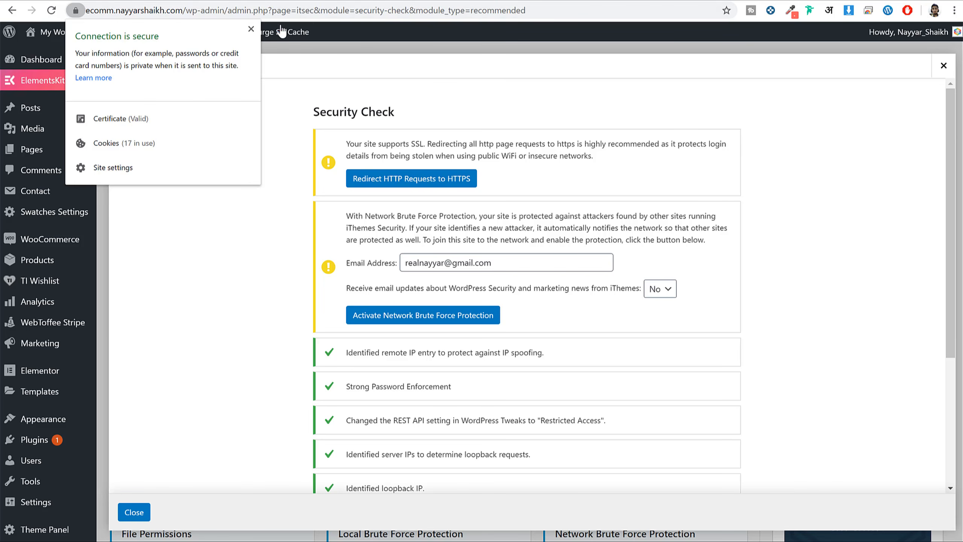
pyautogui.click(251, 30)
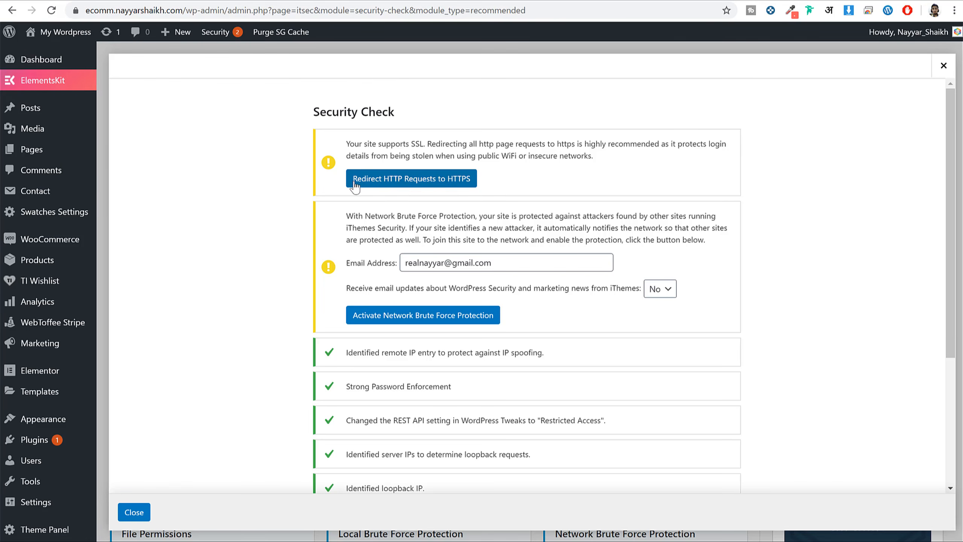
# Enable redirecting all HTTP requests to HTTPS.
pyautogui.click(428, 184)
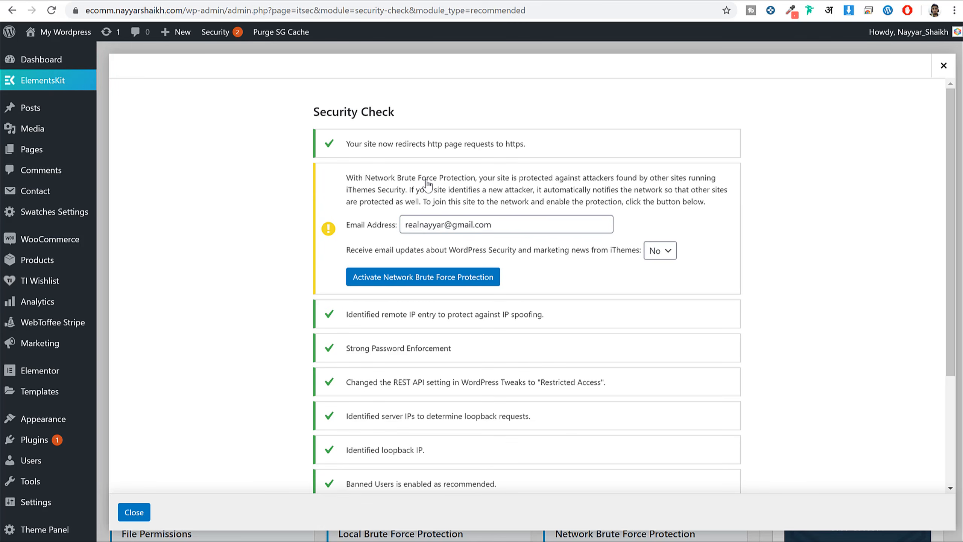
pyautogui.moveTo(416, 143); pyautogui.dragTo(552, 149)
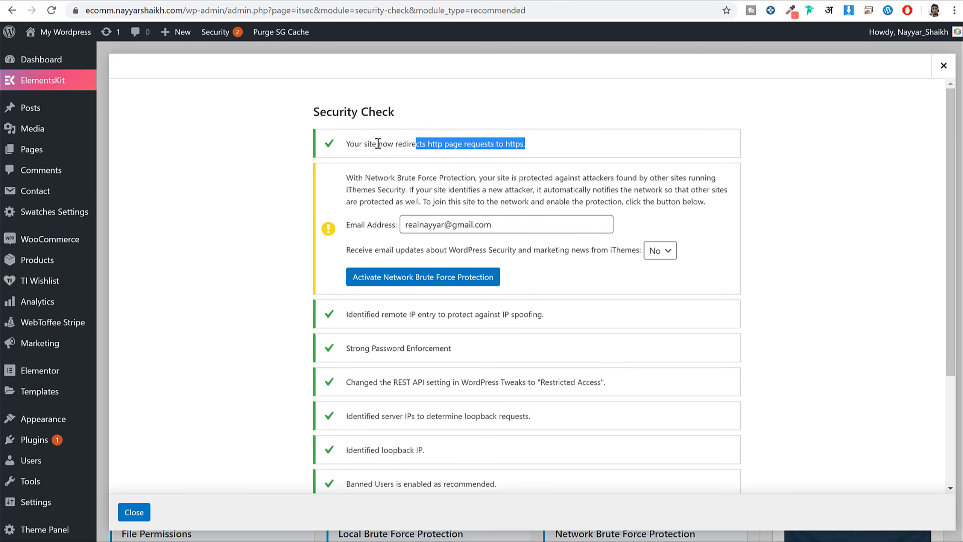
pyautogui.scroll(-4, 379, 319)
pyautogui.moveTo(333, 265); pyautogui.dragTo(515, 270)
pyautogui.click(514, 270)
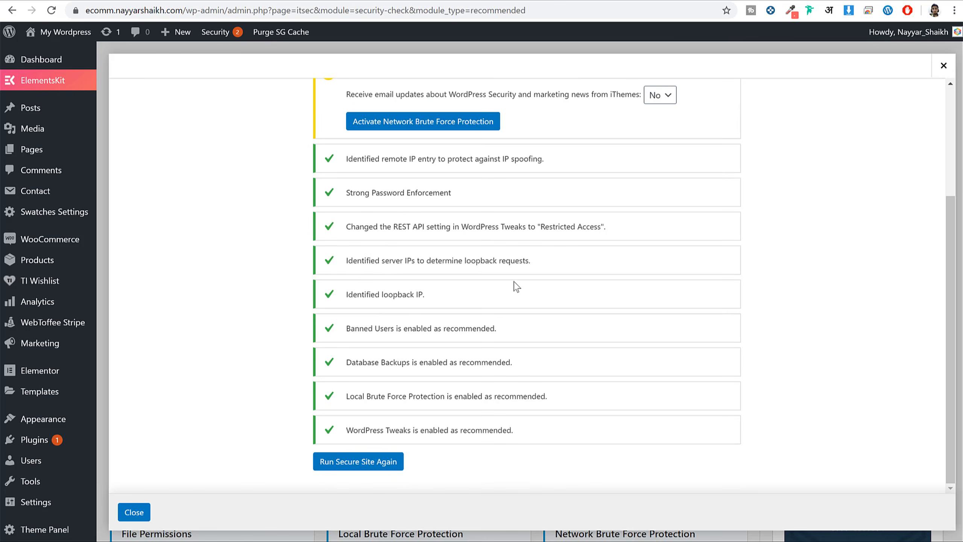
pyautogui.scroll(4, 518, 288)
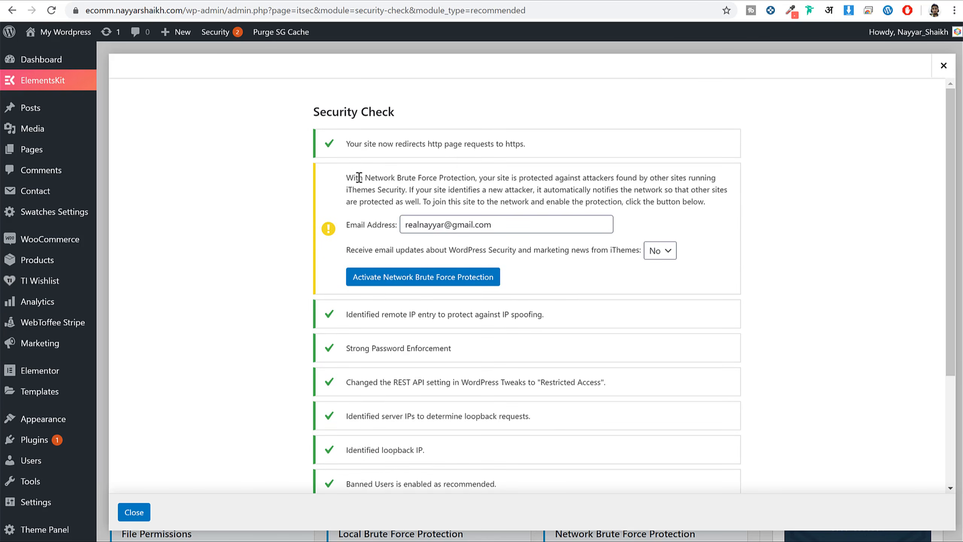
# Activate Network Brute Force Protection using the site's registration e-mail address.
pyautogui.moveTo(346, 177); pyautogui.dragTo(488, 177)
pyautogui.moveTo(521, 224); pyautogui.dragTo(392, 234)
pyautogui.click(373, 216)
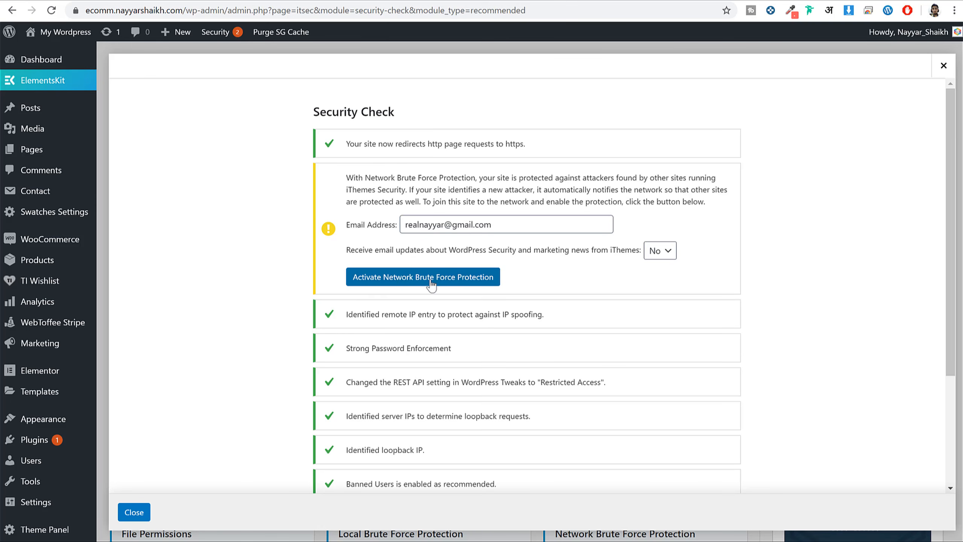
pyautogui.click(460, 283)
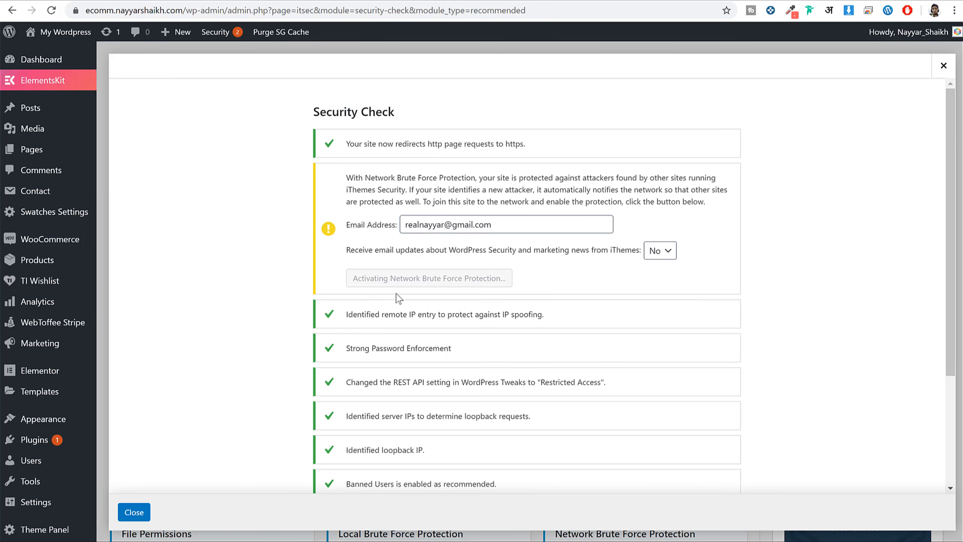
pyautogui.scroll(-2, 407, 194)
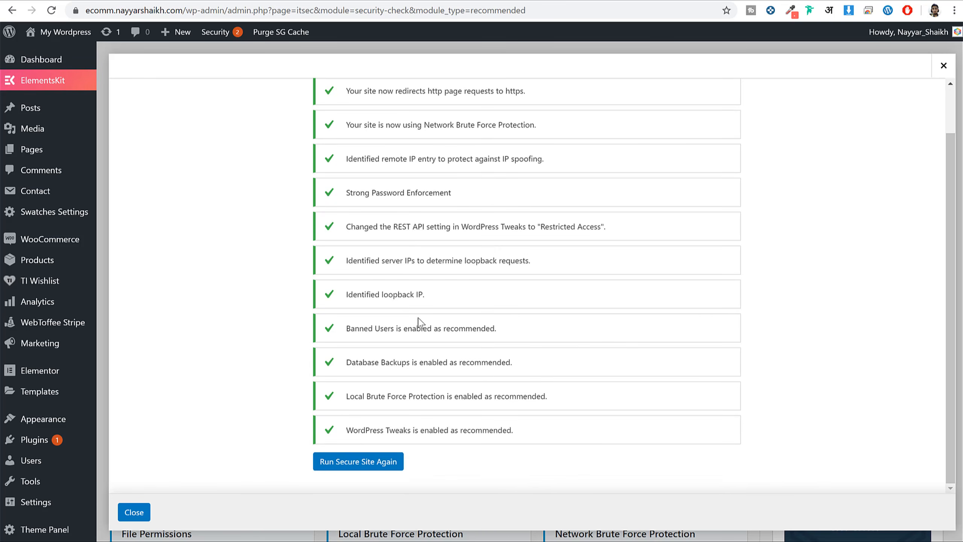
pyautogui.scroll(2, 420, 323)
# Close the Security Check results and browse the module cards, including Global Settings.
pyautogui.click(133, 512)
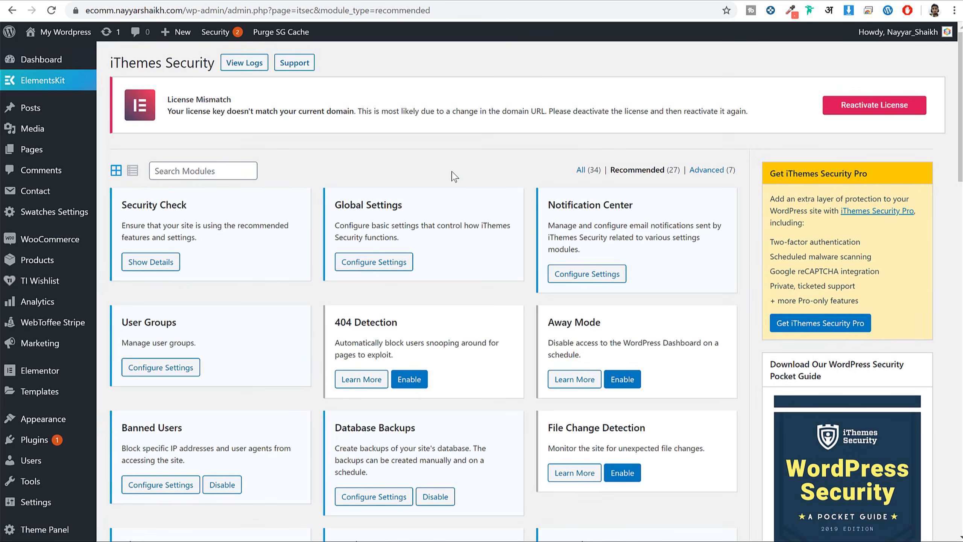
pyautogui.scroll(-10, 454, 177)
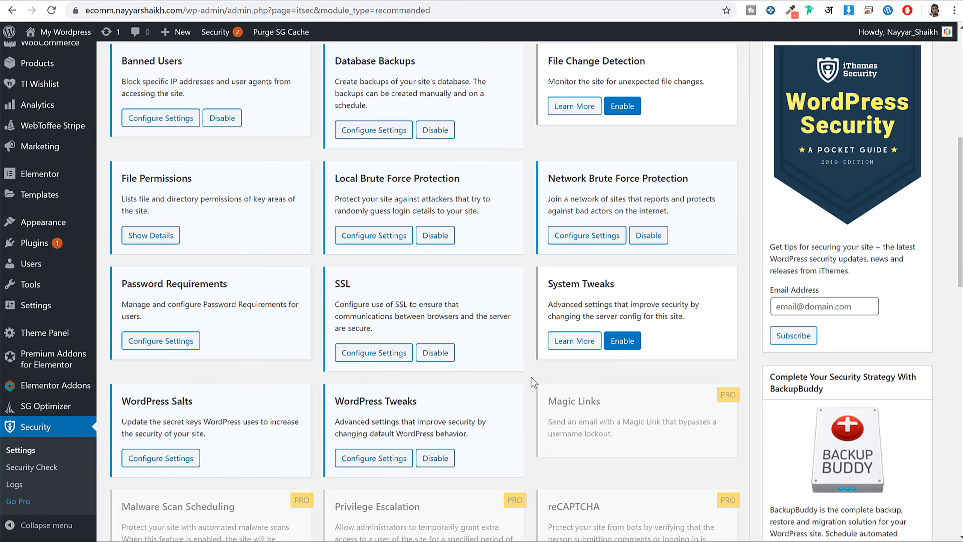
pyautogui.scroll(10, 531, 342)
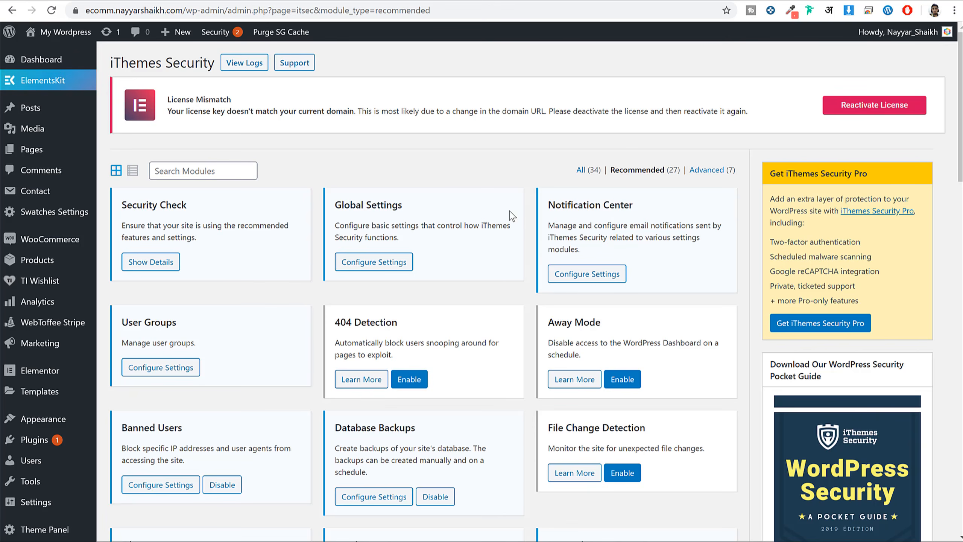
pyautogui.scroll(-2, 695, 288)
pyautogui.scroll(2, 700, 290)
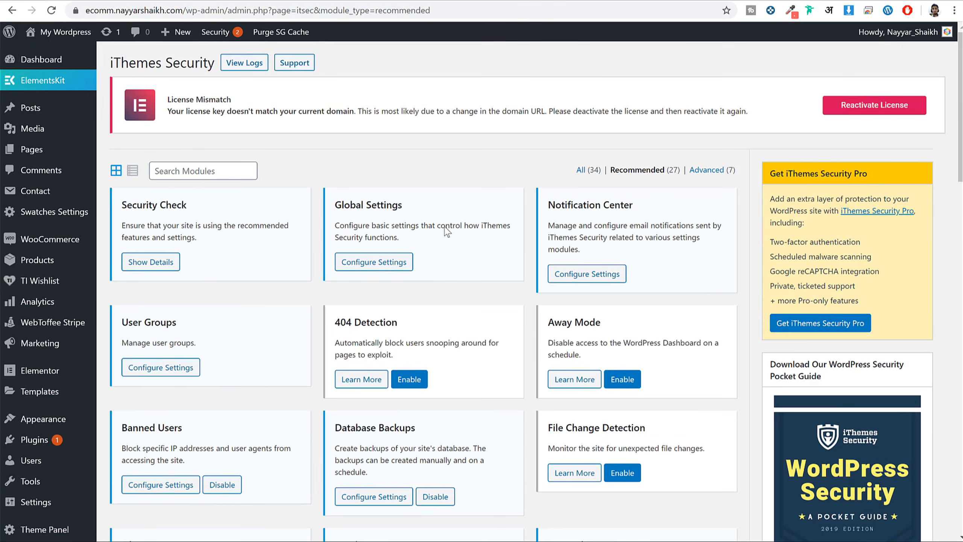
pyautogui.moveTo(335, 205); pyautogui.dragTo(423, 201)
pyautogui.click(370, 224)
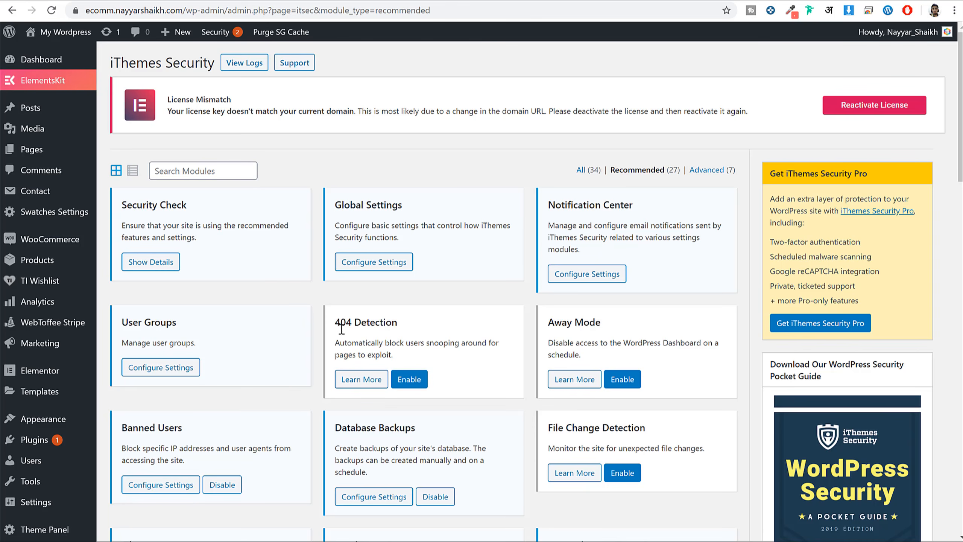
pyautogui.click(376, 264)
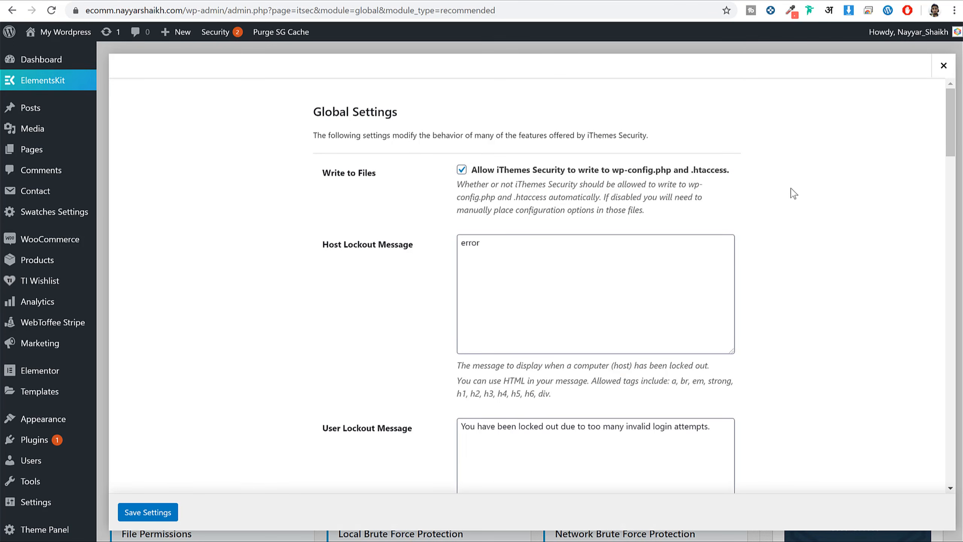
pyautogui.moveTo(318, 174); pyautogui.dragTo(395, 183)
pyautogui.click(395, 182)
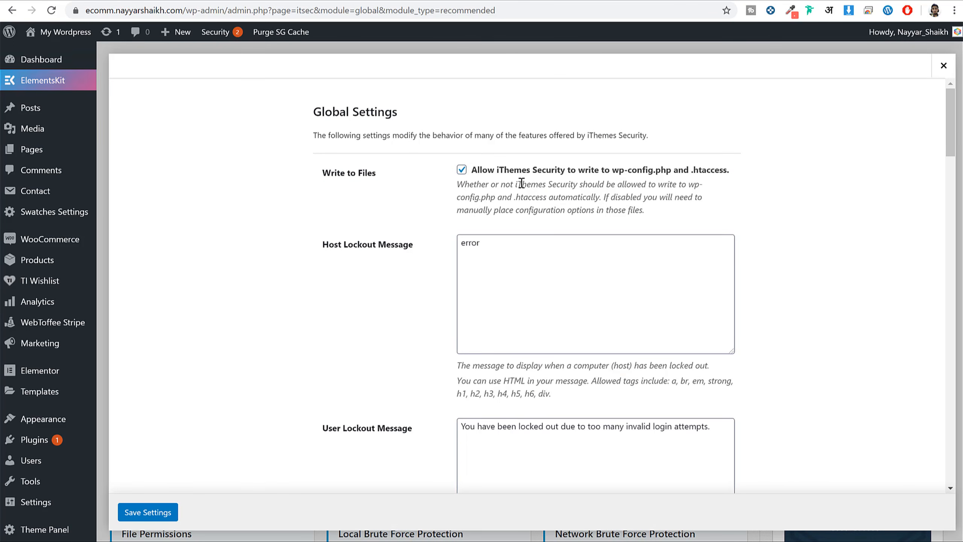
pyautogui.moveTo(494, 174); pyautogui.dragTo(689, 173)
pyautogui.click(590, 177)
pyautogui.click(689, 174)
pyautogui.scroll(-2, 439, 224)
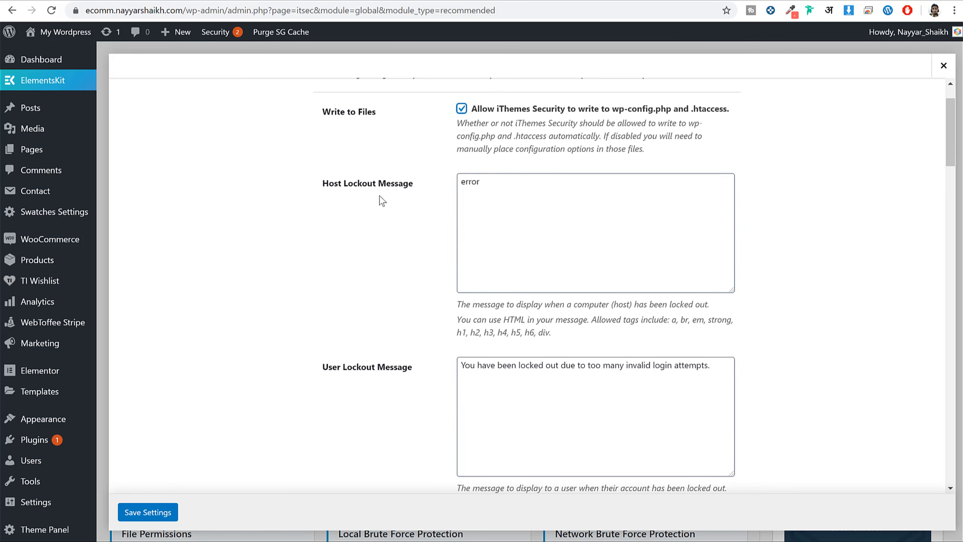
pyautogui.moveTo(323, 183); pyautogui.dragTo(432, 190)
pyautogui.scroll(-4, 393, 329)
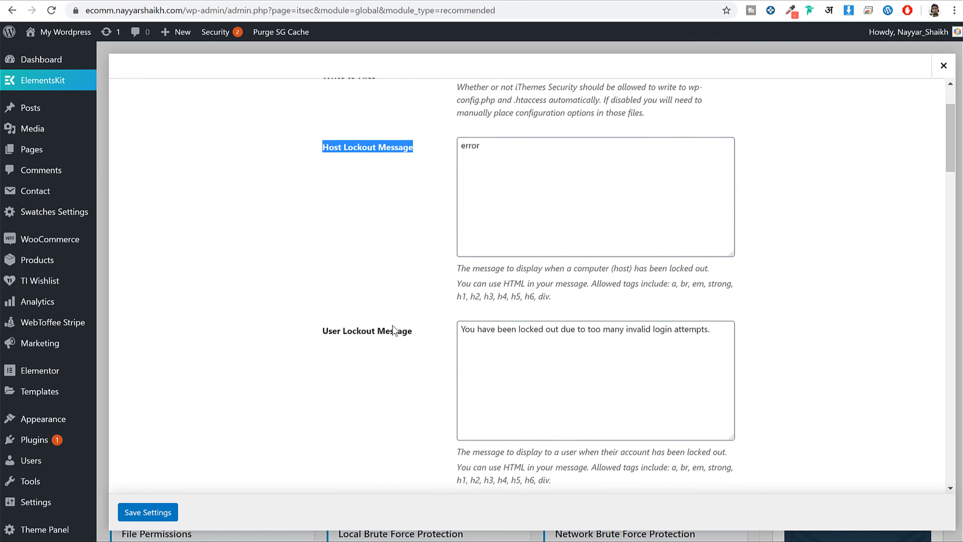
pyautogui.scroll(-4, 437, 271)
pyautogui.moveTo(322, 308); pyautogui.dragTo(440, 311)
pyautogui.click(440, 312)
pyautogui.scroll(8, 440, 326)
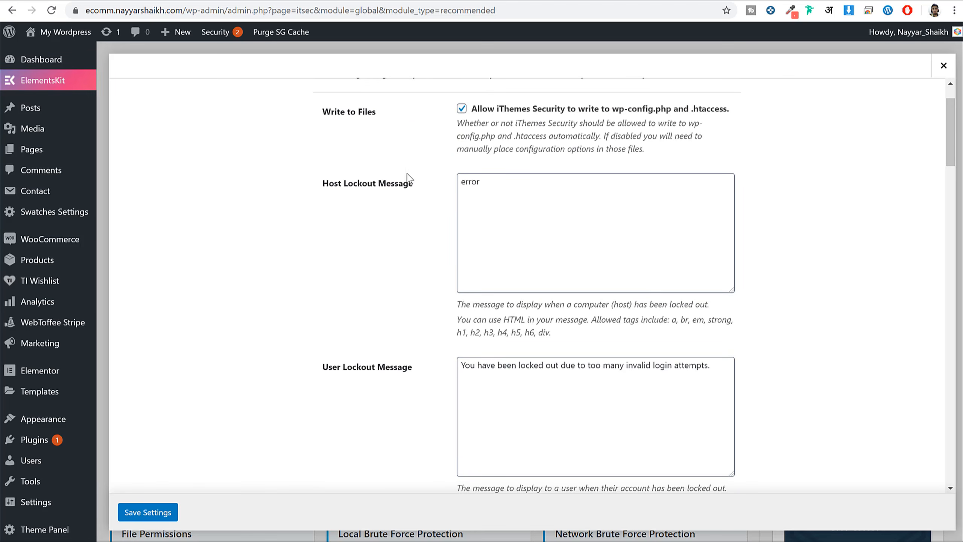
pyautogui.moveTo(415, 190); pyautogui.dragTo(333, 196)
pyautogui.click(344, 193)
pyautogui.scroll(-5, 428, 282)
pyautogui.scroll(-8, 428, 283)
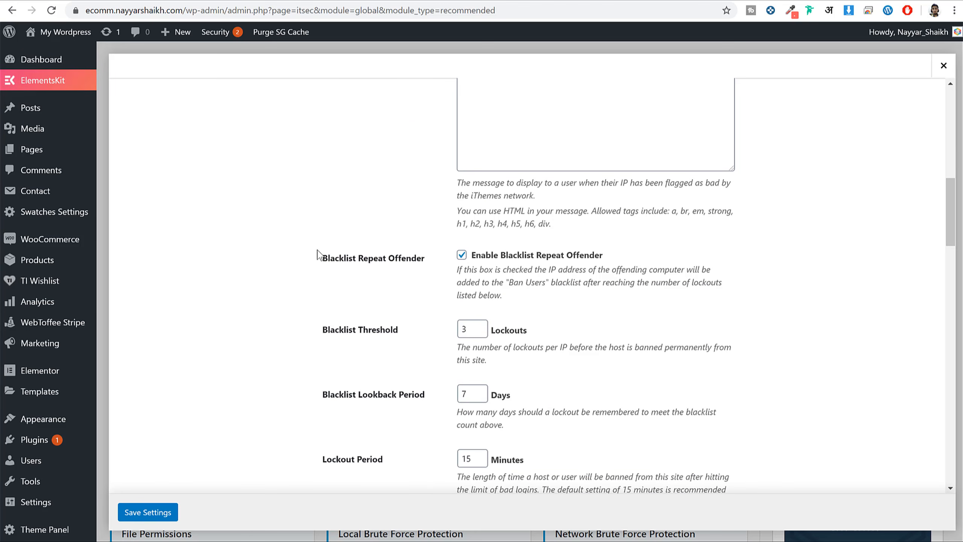
pyautogui.scroll(6, 387, 262)
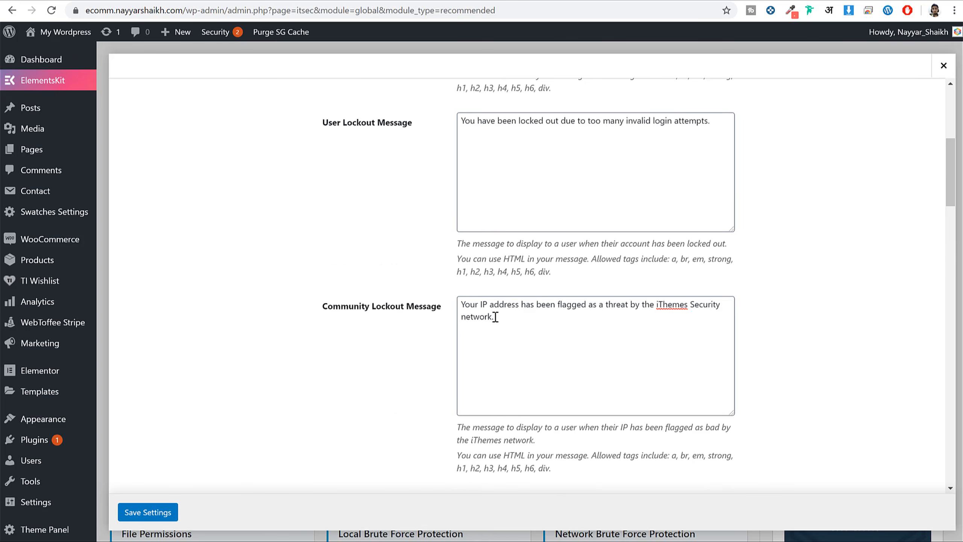
pyautogui.scroll(-10, 497, 319)
pyautogui.scroll(1, 501, 319)
pyautogui.moveTo(325, 137); pyautogui.dragTo(412, 361)
pyautogui.click(586, 315)
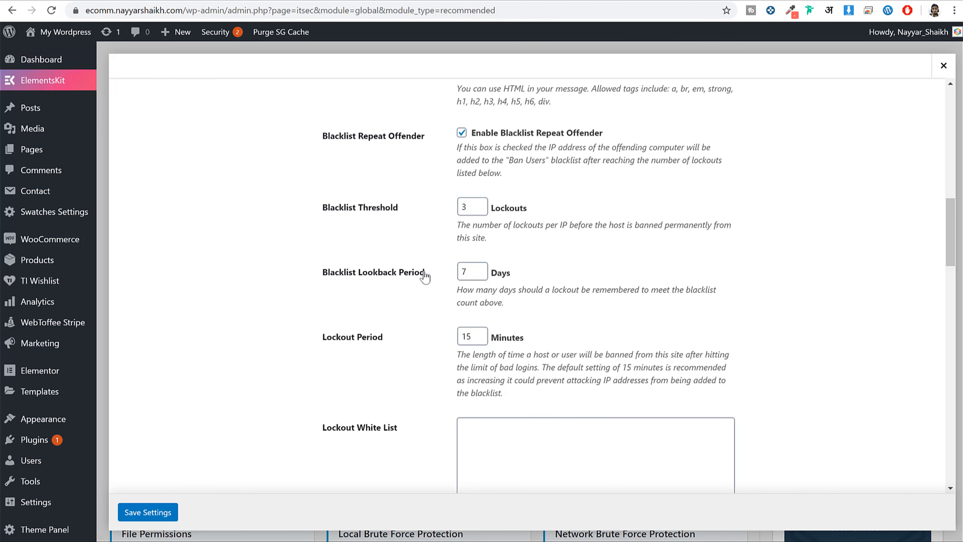
pyautogui.moveTo(324, 209); pyautogui.dragTo(447, 212)
pyautogui.moveTo(323, 270); pyautogui.dragTo(431, 275)
pyautogui.moveTo(304, 344); pyautogui.dragTo(385, 338)
pyautogui.moveTo(471, 337); pyautogui.dragTo(417, 336)
pyautogui.click(591, 323)
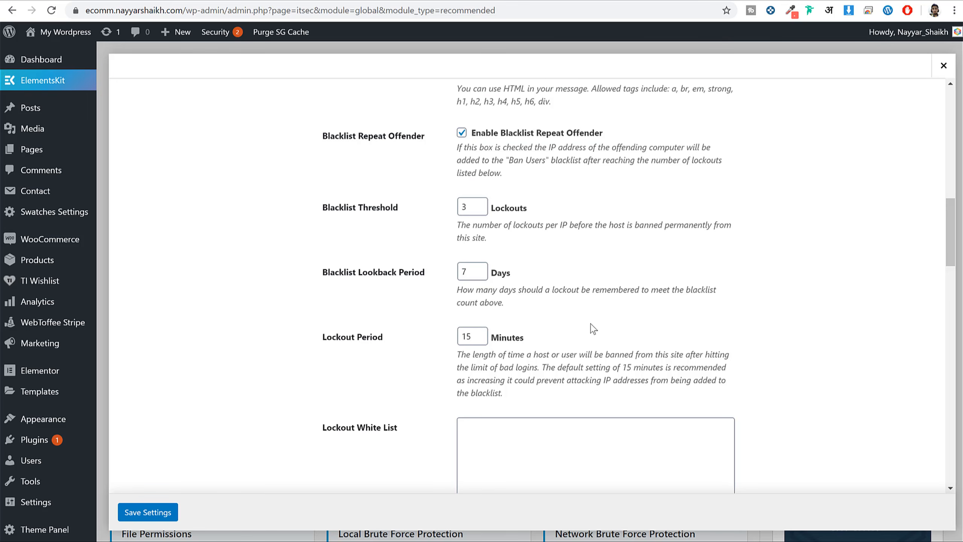
pyautogui.moveTo(476, 272); pyautogui.dragTo(455, 272)
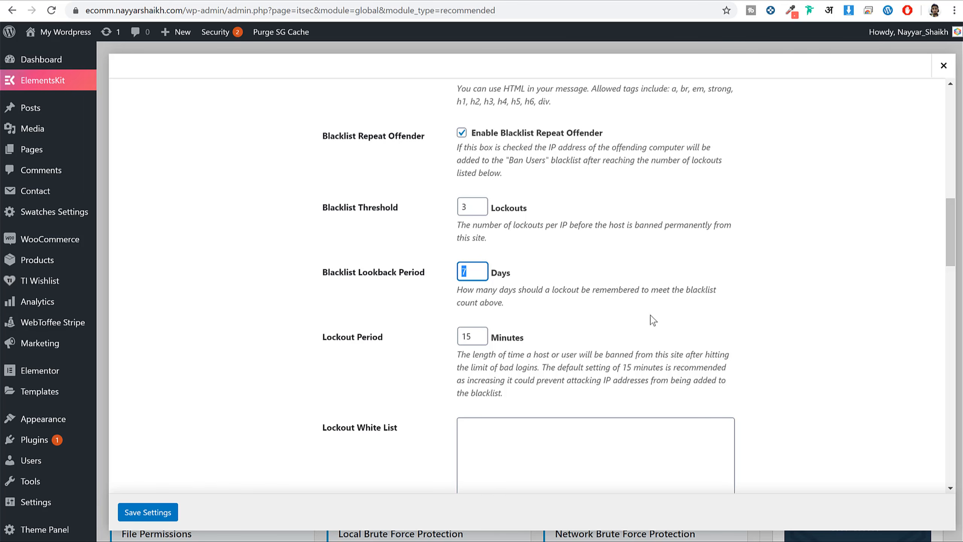
pyautogui.moveTo(479, 336); pyautogui.dragTo(455, 344)
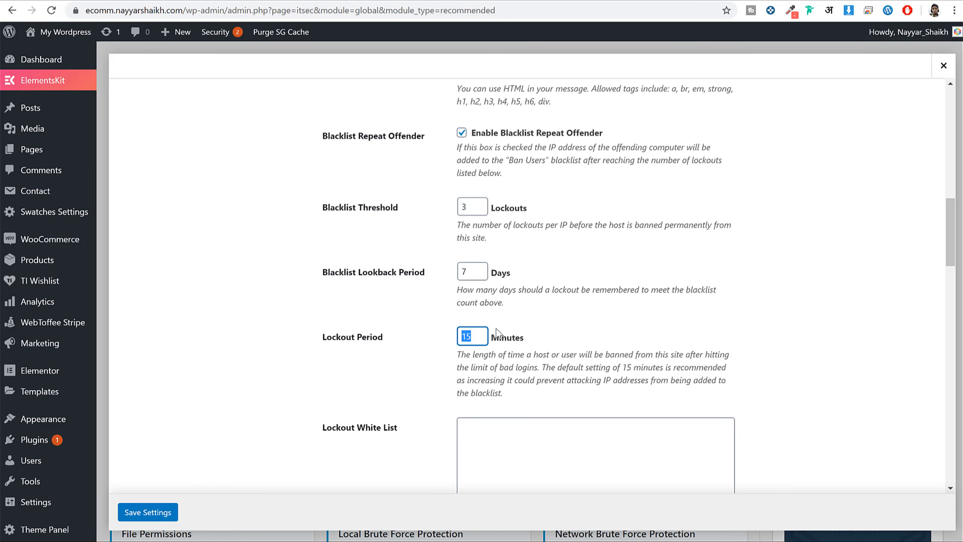
pyautogui.moveTo(481, 336); pyautogui.dragTo(442, 336)
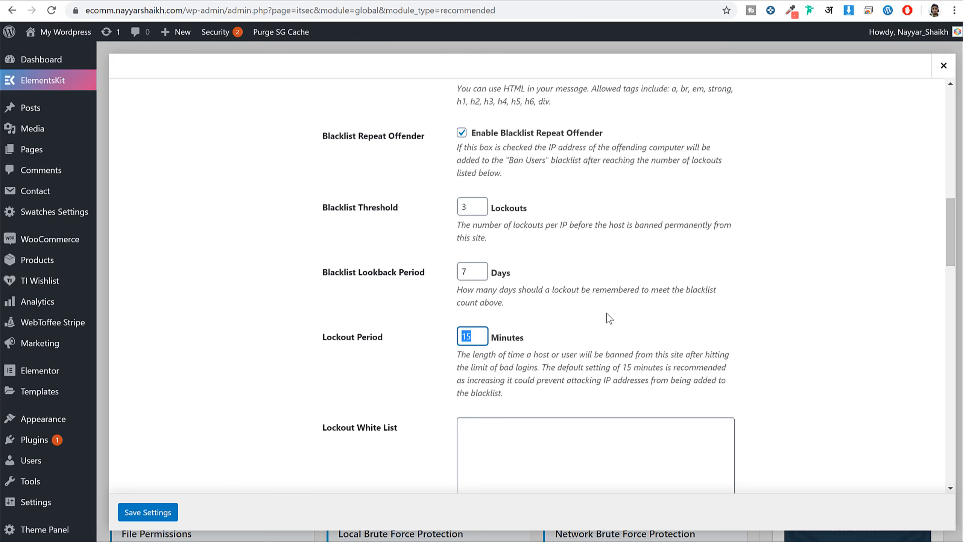
pyautogui.scroll(10, 553, 366)
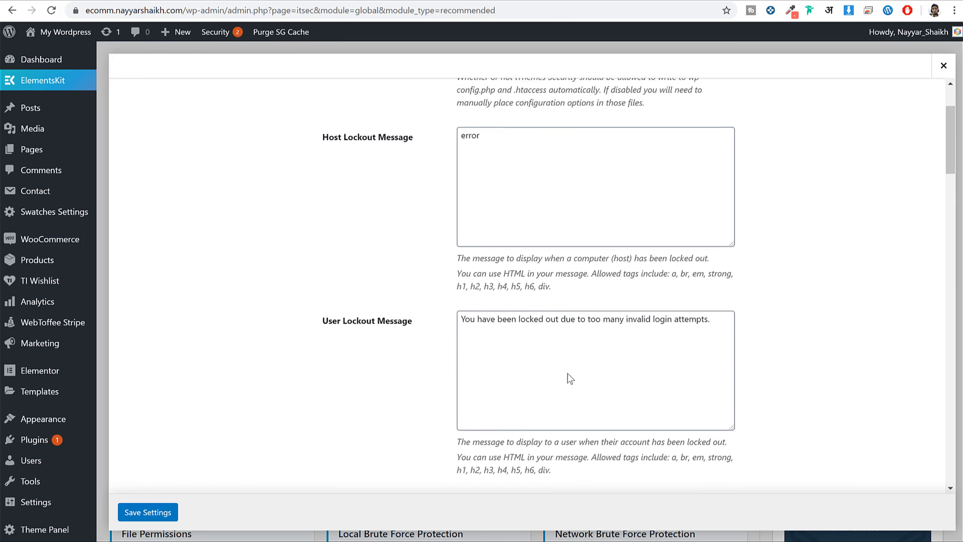
pyautogui.scroll(3, 571, 379)
pyautogui.scroll(-3, 577, 323)
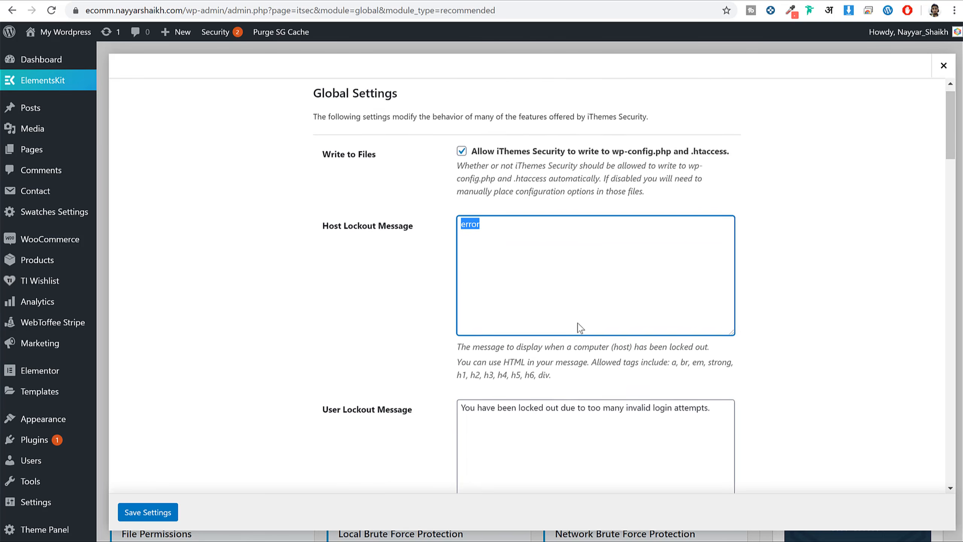
pyautogui.moveTo(486, 304); pyautogui.dragTo(717, 309)
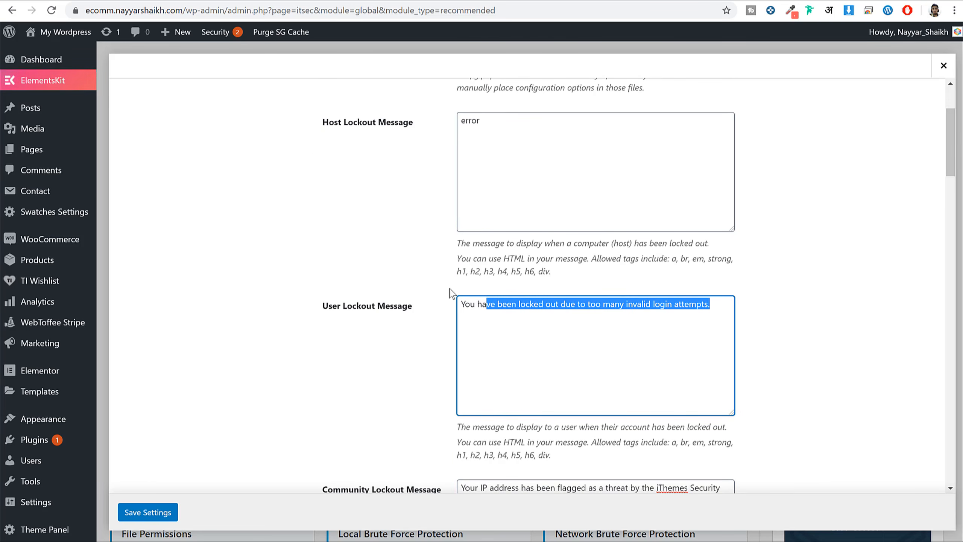
pyautogui.scroll(-2, 516, 278)
pyautogui.click(538, 260)
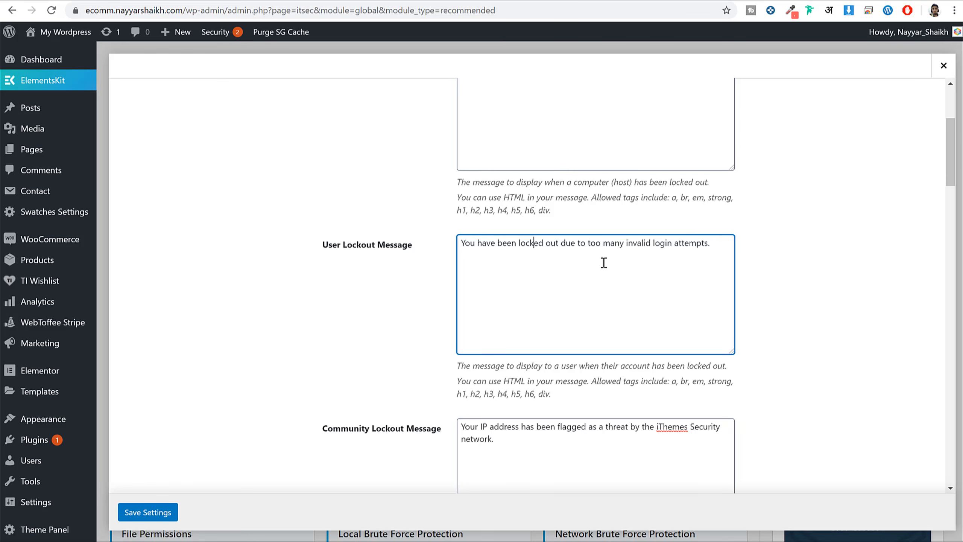
pyautogui.scroll(-7, 759, 315)
pyautogui.scroll(1, 746, 258)
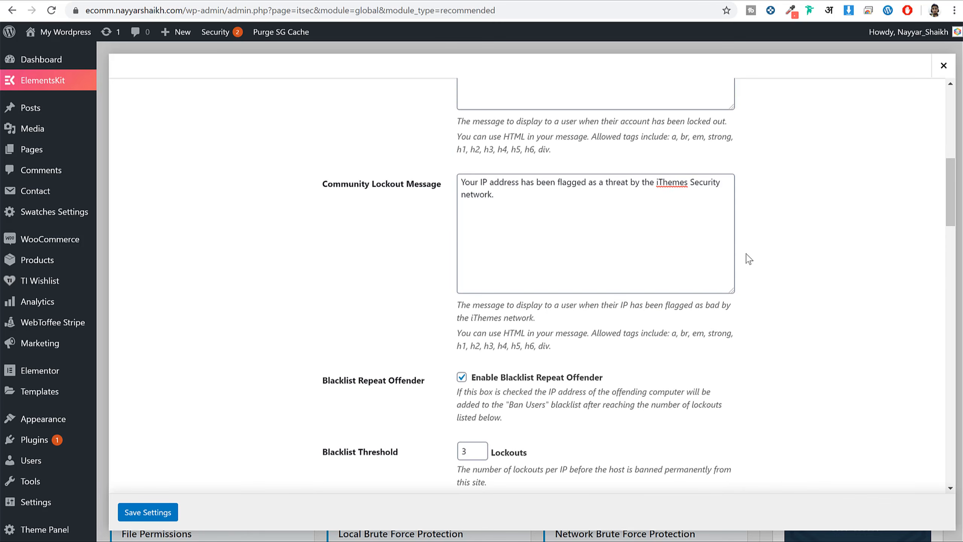
pyautogui.scroll(-6, 749, 259)
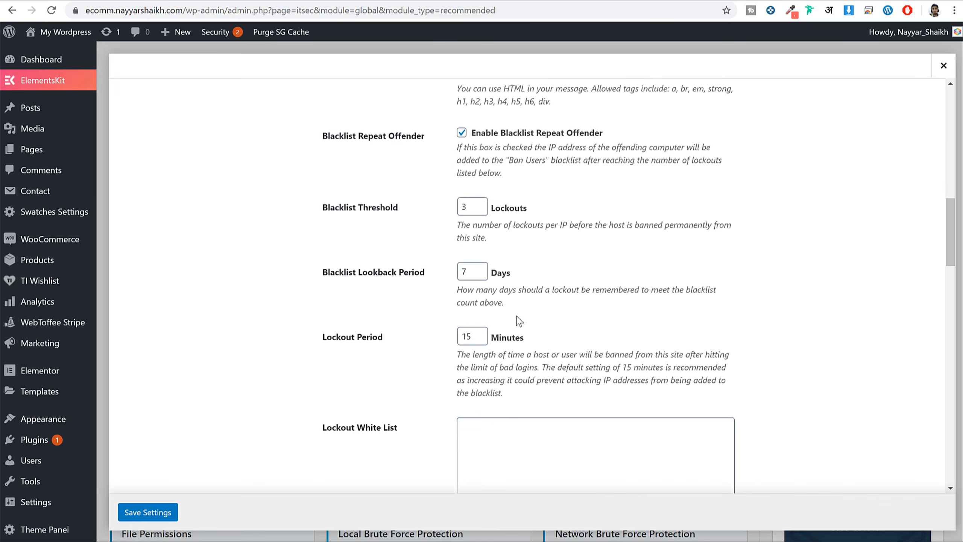
pyautogui.doubleClick(471, 335)
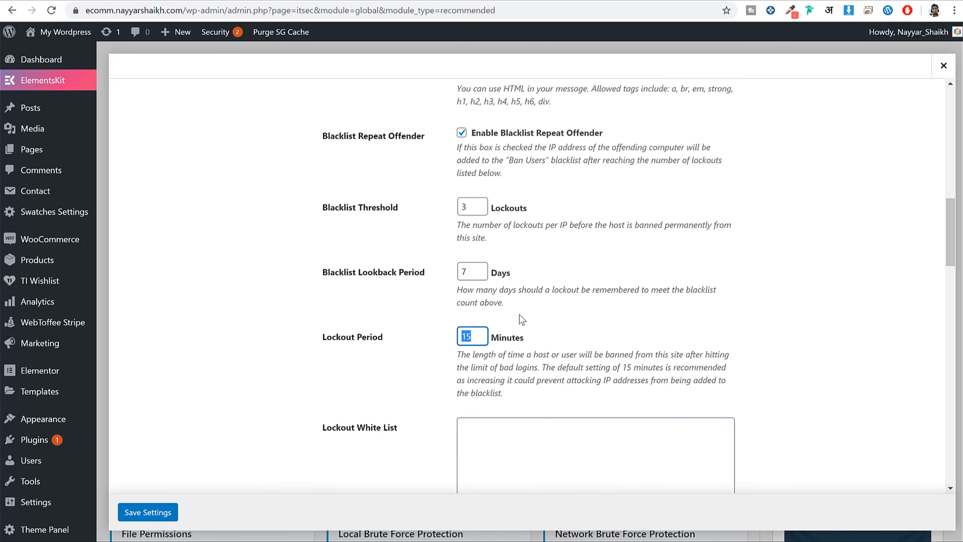
pyautogui.click(472, 272)
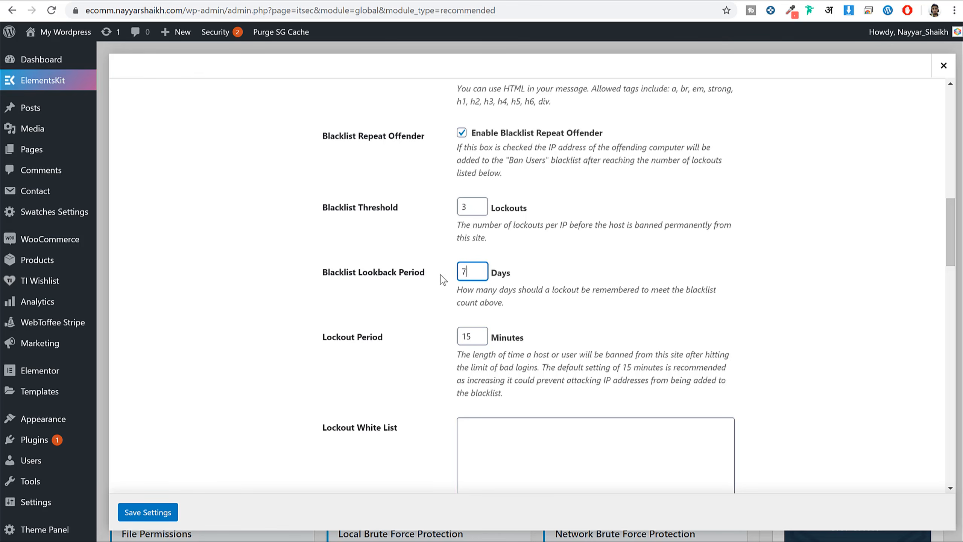
pyautogui.click(536, 264)
pyautogui.moveTo(470, 212); pyautogui.dragTo(444, 216)
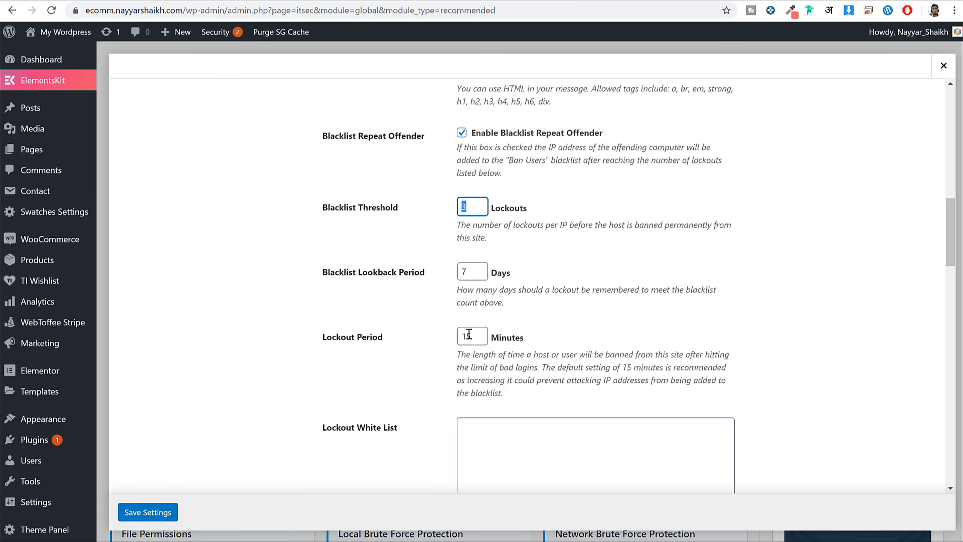
pyautogui.moveTo(473, 333); pyautogui.dragTo(442, 337)
pyautogui.click(661, 301)
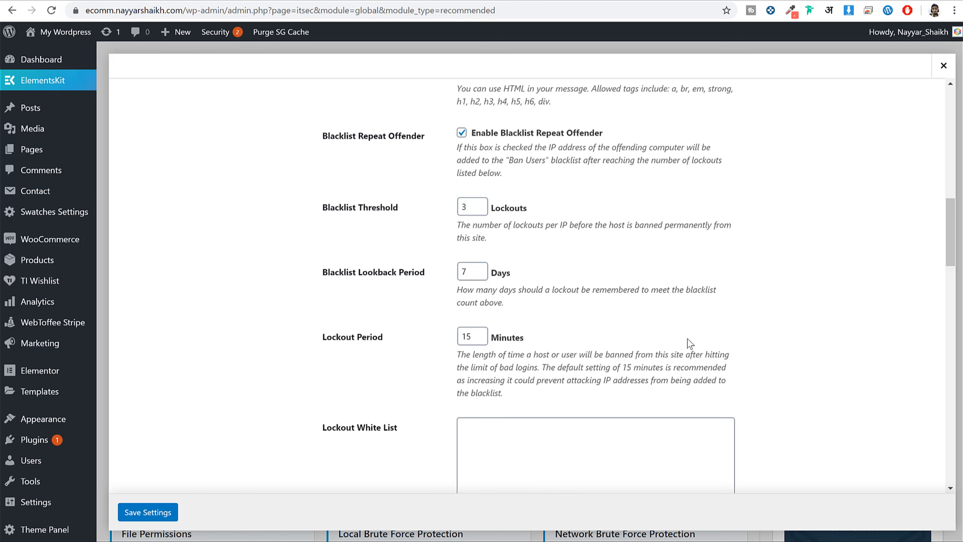
pyautogui.moveTo(479, 336); pyautogui.dragTo(441, 342)
pyautogui.click(477, 208)
pyautogui.moveTo(307, 213); pyautogui.dragTo(420, 209)
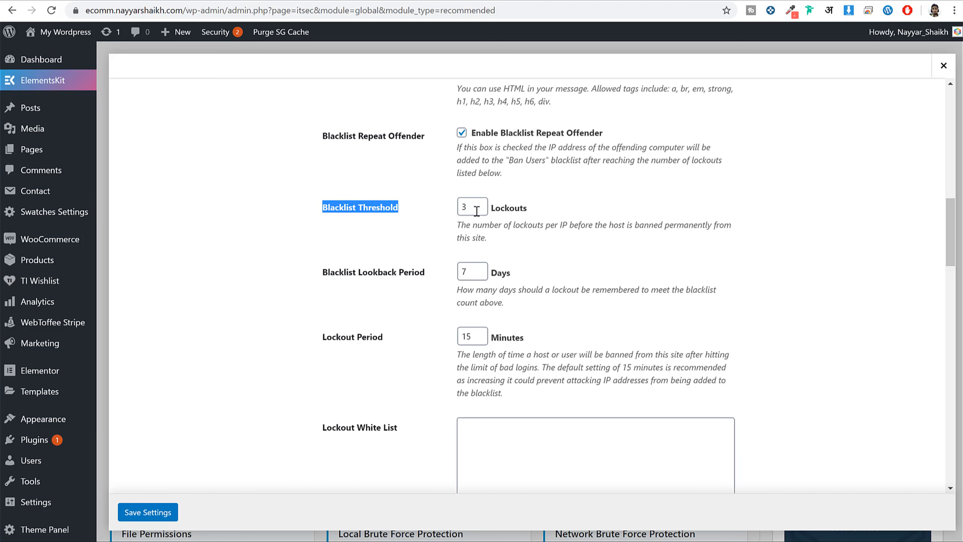
pyautogui.moveTo(478, 208); pyautogui.dragTo(441, 216)
pyautogui.moveTo(476, 271); pyautogui.dragTo(432, 271)
pyautogui.click(581, 275)
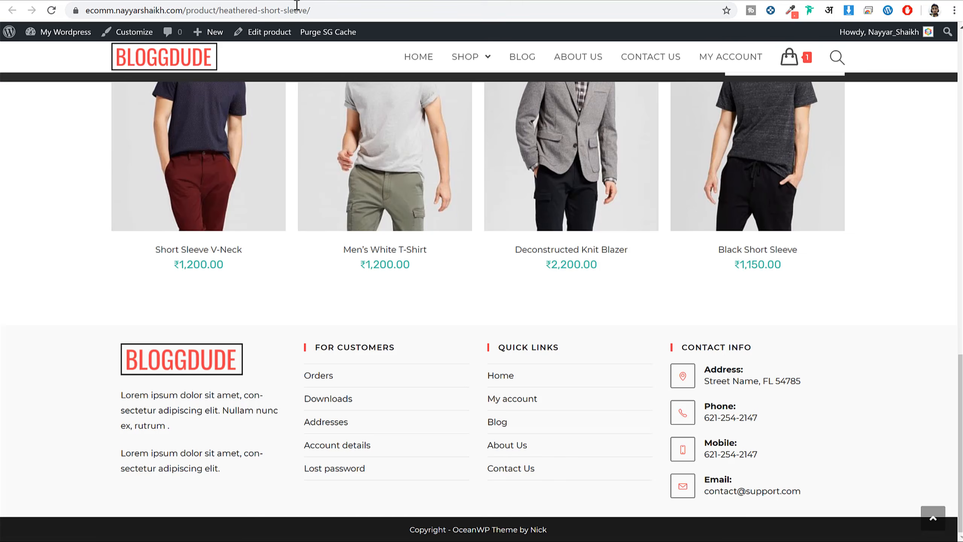
pyautogui.click(185, 65)
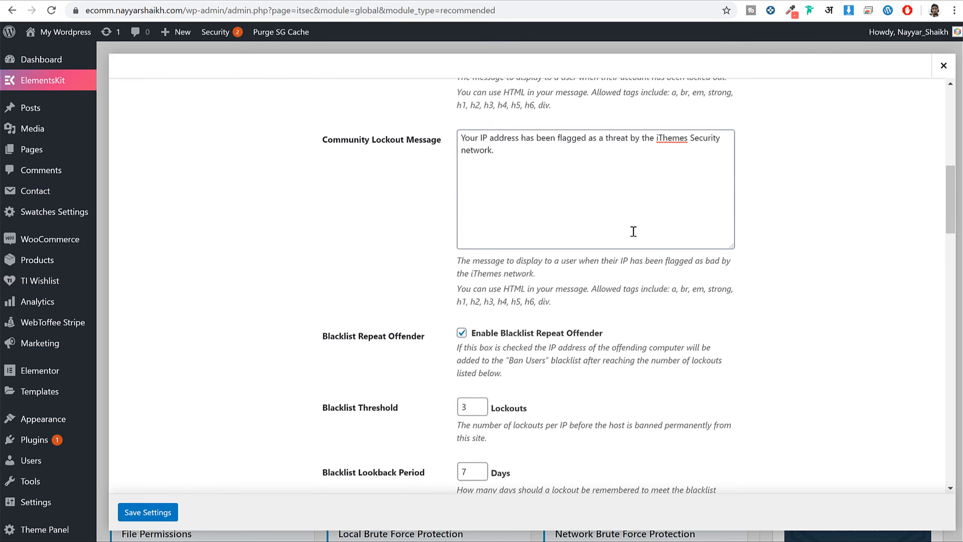
pyautogui.scroll(10, 630, 231)
pyautogui.moveTo(512, 191); pyautogui.dragTo(397, 190)
pyautogui.moveTo(461, 366); pyautogui.dragTo(728, 367)
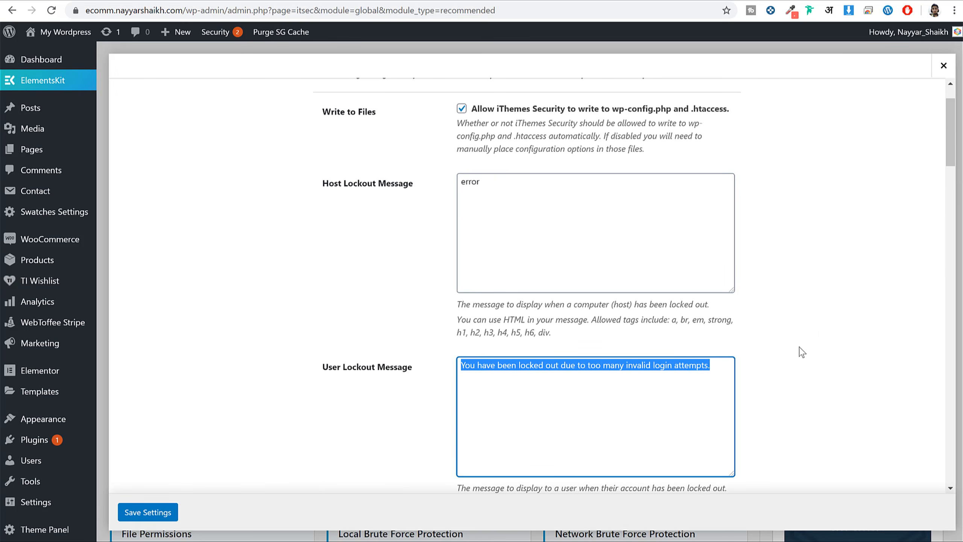
pyautogui.scroll(-4, 810, 364)
pyautogui.scroll(-8, 811, 363)
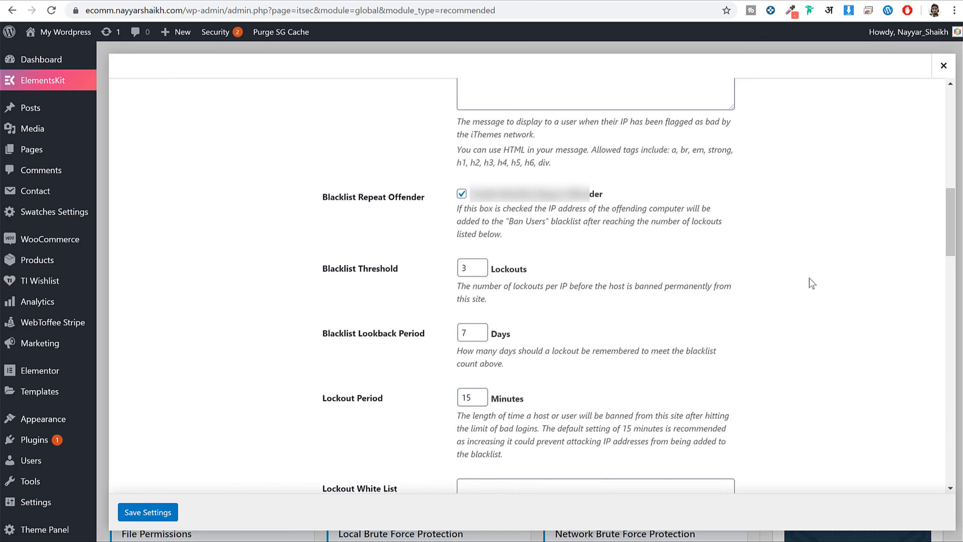
pyautogui.scroll(-7, 811, 283)
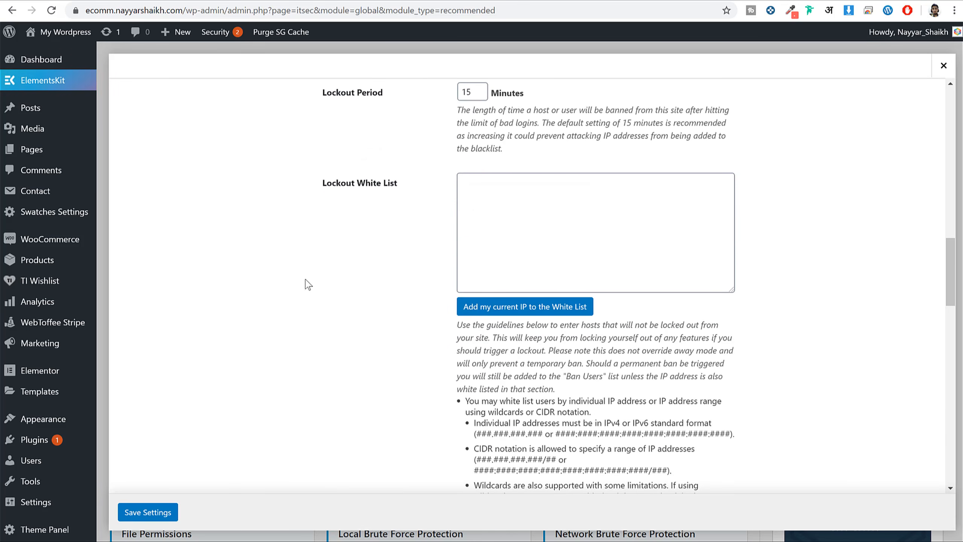
# Add the current IP to the Lockout White List, then delete it so the list is empty.
pyautogui.click(530, 313)
pyautogui.moveTo(520, 193); pyautogui.dragTo(458, 192)
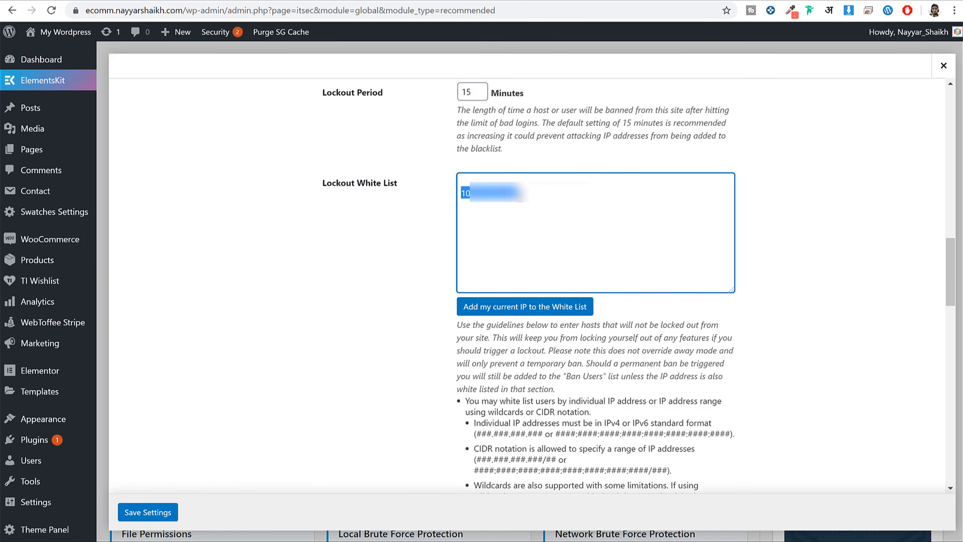
pyautogui.click(531, 195)
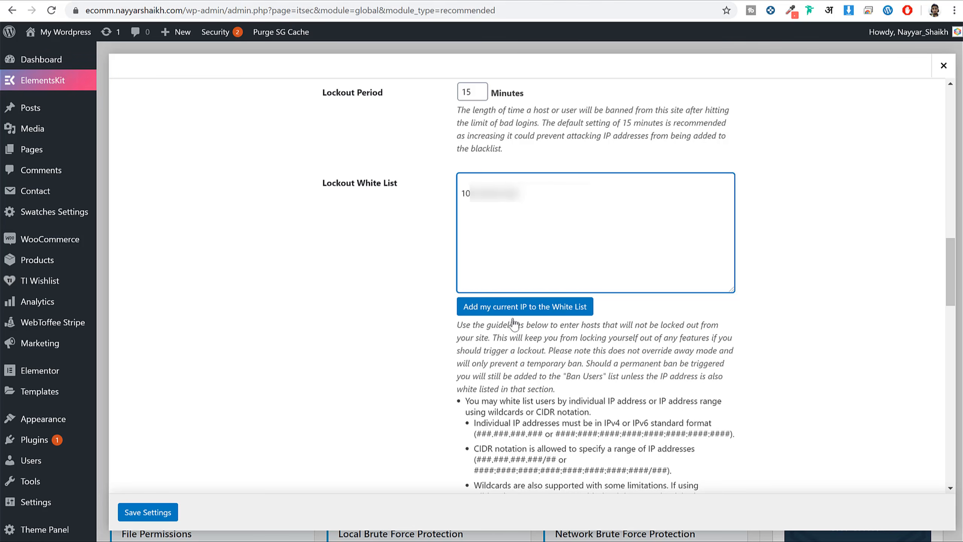
pyautogui.hotkey('ctrl', 'a')
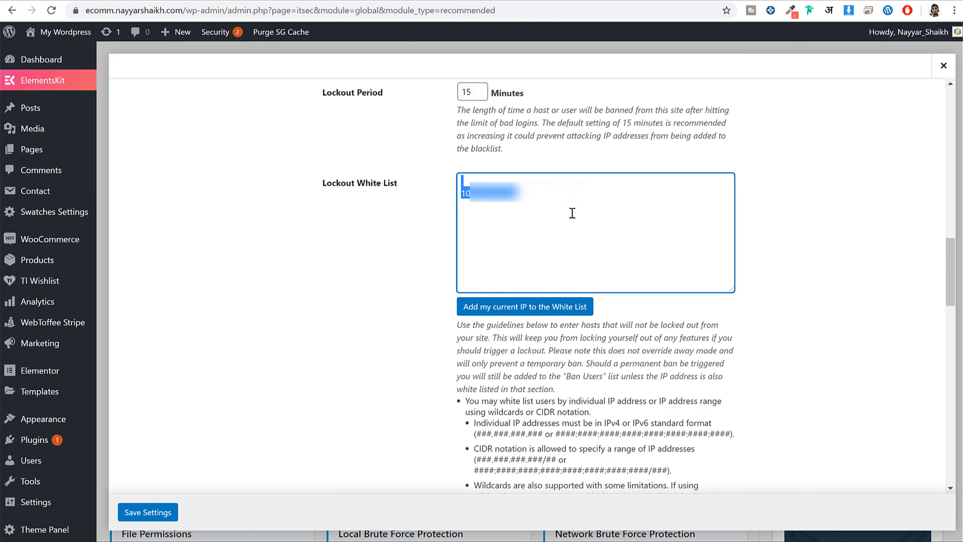
pyautogui.click(537, 192)
pyautogui.moveTo(537, 192); pyautogui.dragTo(463, 190)
pyautogui.click(536, 204)
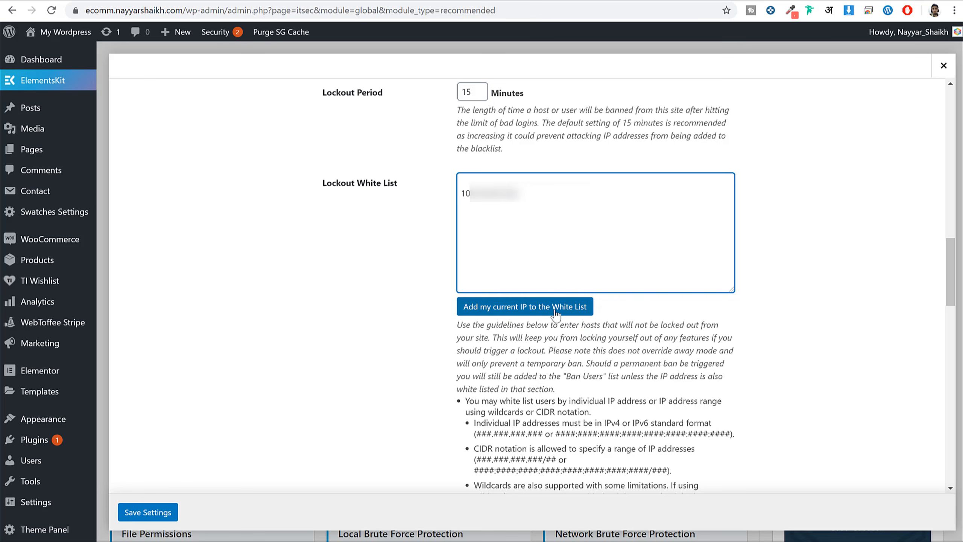
pyautogui.moveTo(537, 192); pyautogui.dragTo(461, 196)
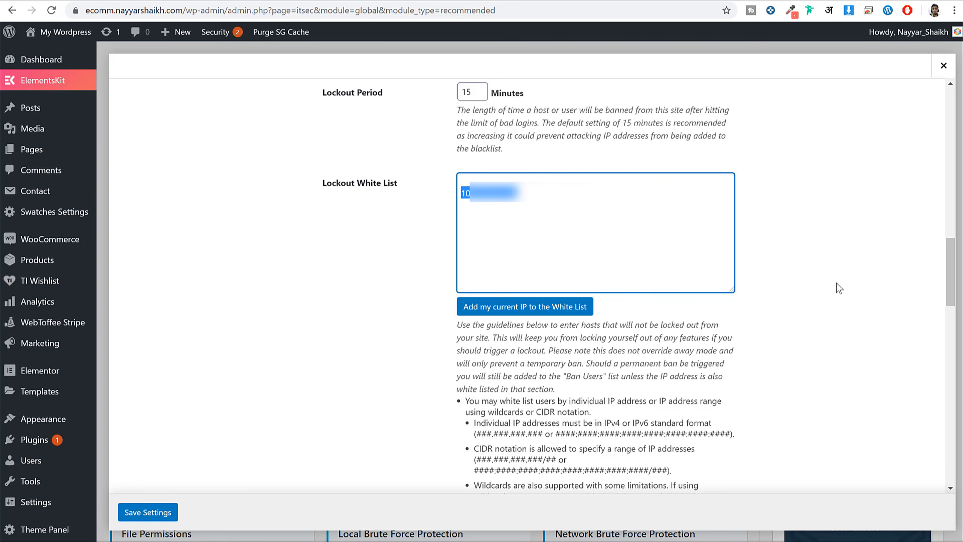
pyautogui.press('BackSpace')
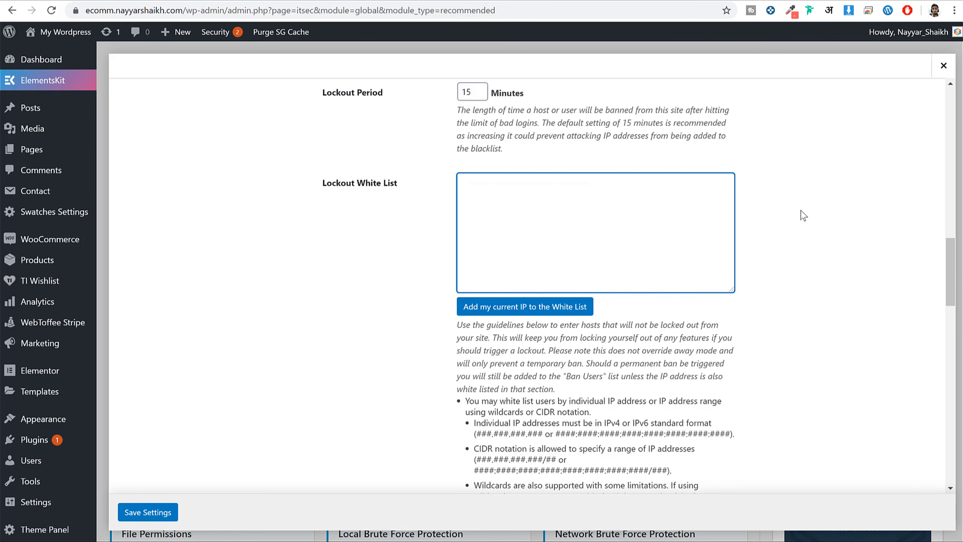
pyautogui.scroll(-7, 824, 254)
pyautogui.scroll(-4, 825, 257)
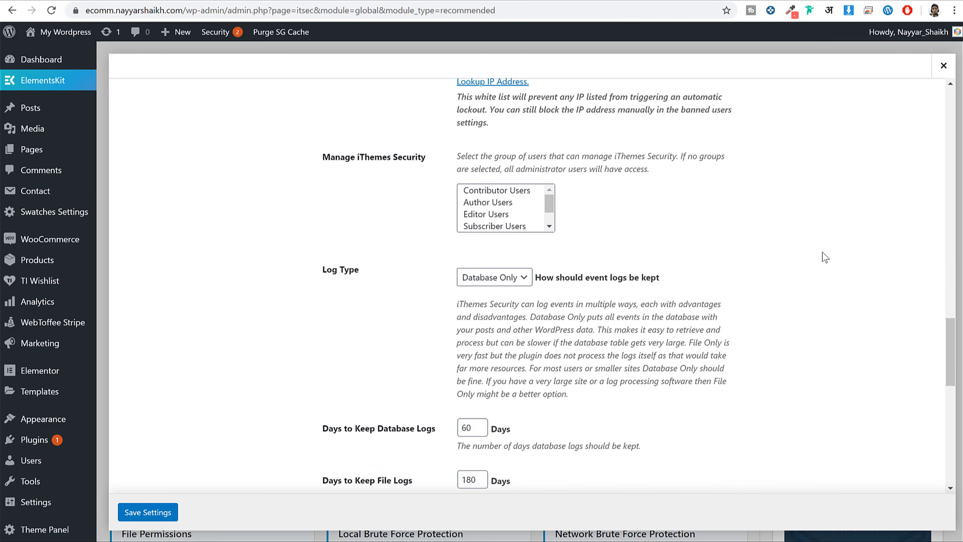
pyautogui.moveTo(325, 159); pyautogui.dragTo(397, 161)
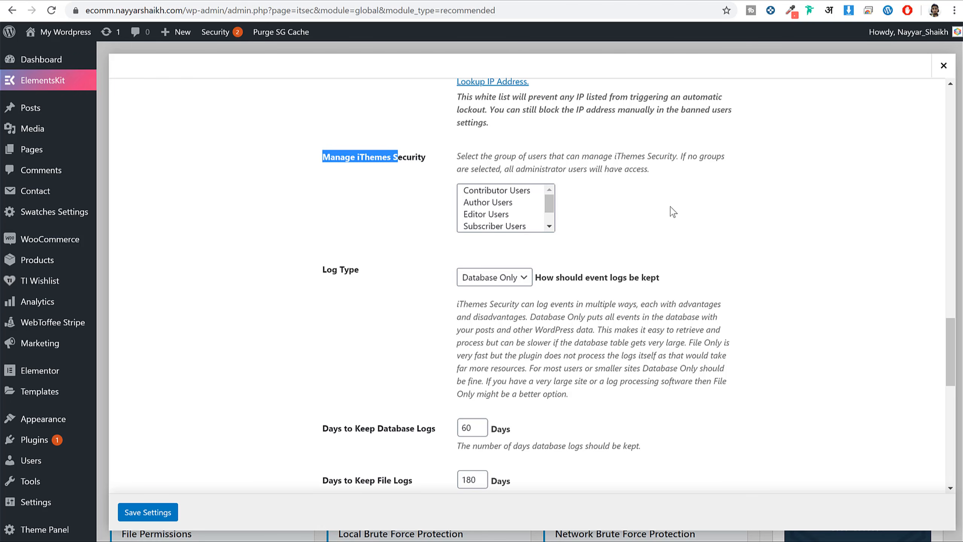
pyautogui.scroll(-3, 709, 252)
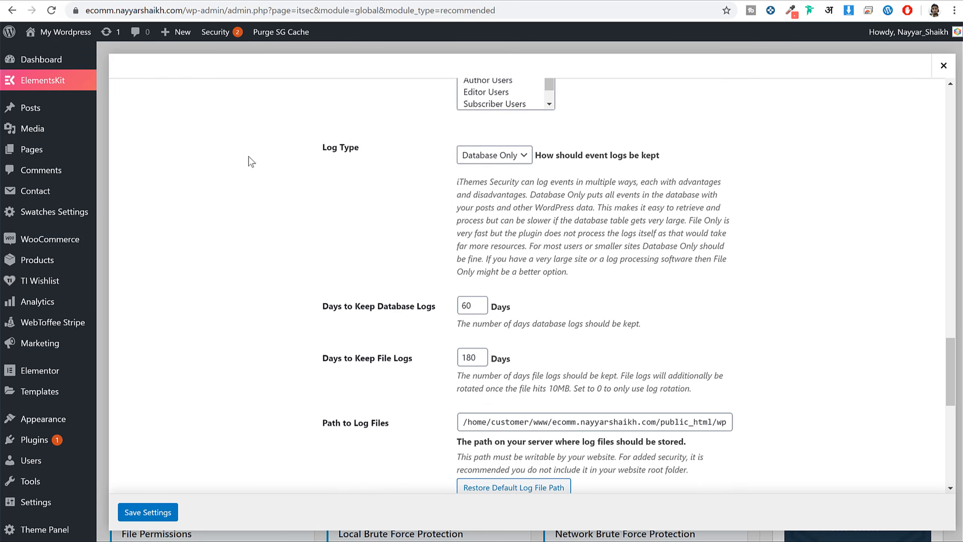
pyautogui.moveTo(323, 146); pyautogui.dragTo(364, 153)
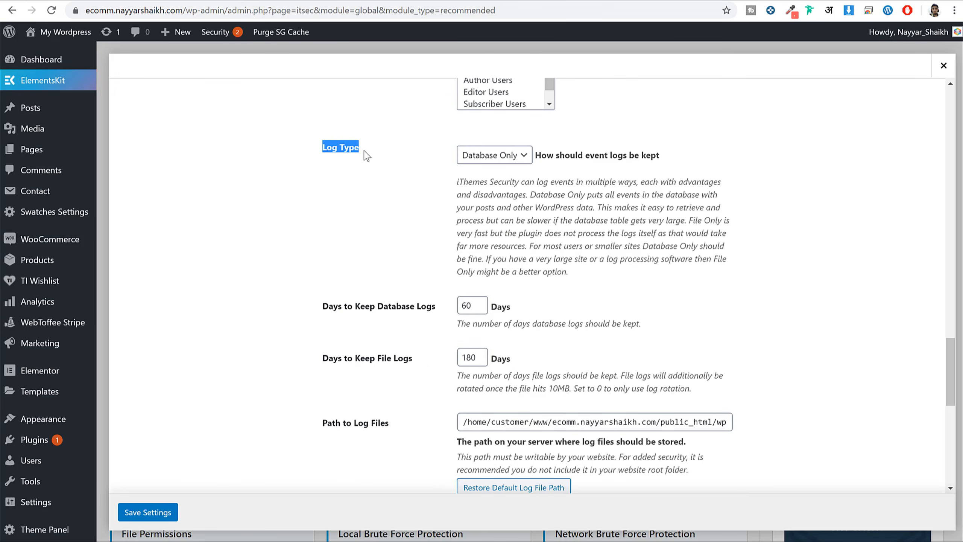
pyautogui.click(305, 154)
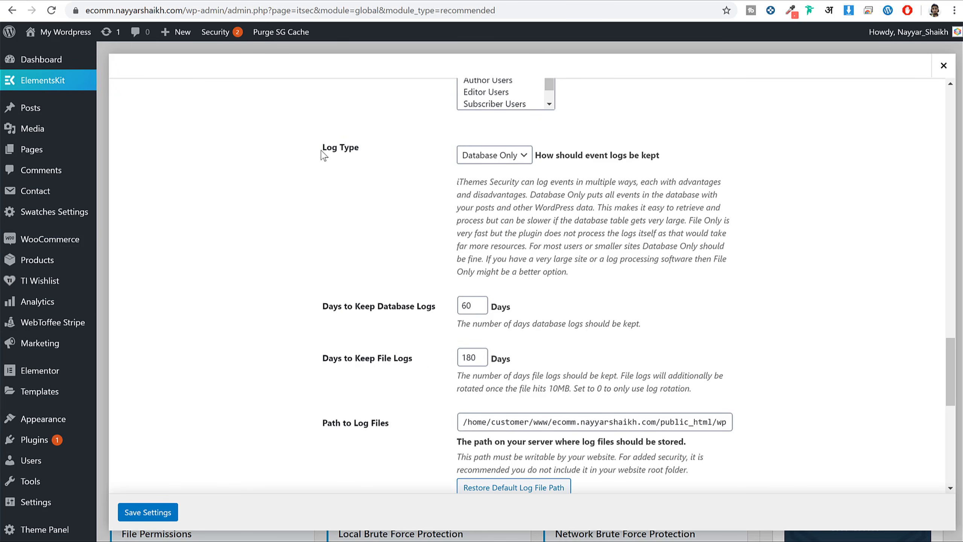
pyautogui.moveTo(323, 147); pyautogui.dragTo(368, 153)
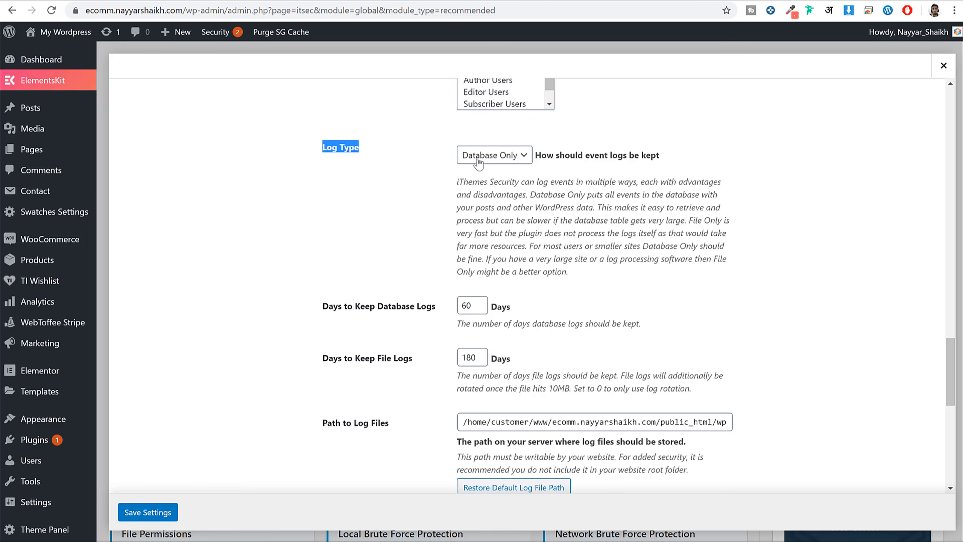
pyautogui.click(507, 159)
pyautogui.click(504, 170)
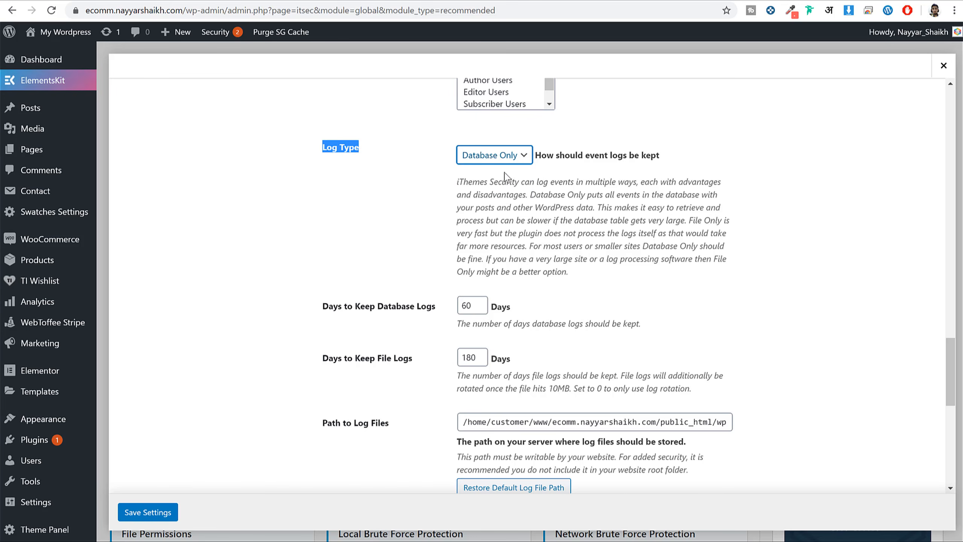
pyautogui.click(792, 223)
pyautogui.scroll(-3, 790, 221)
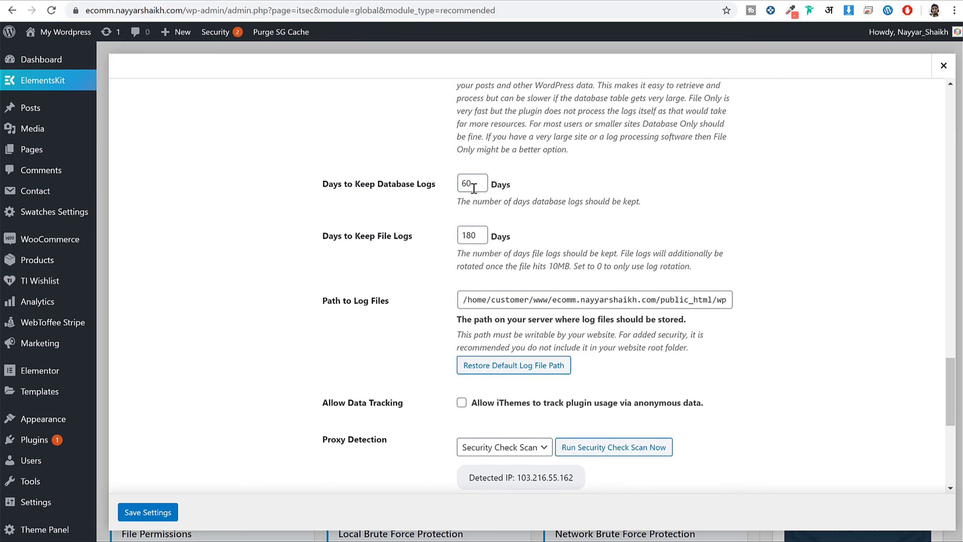
# Set database log retention to 30 days and file log retention to 60 days, then save.
pyautogui.doubleClick(474, 183)
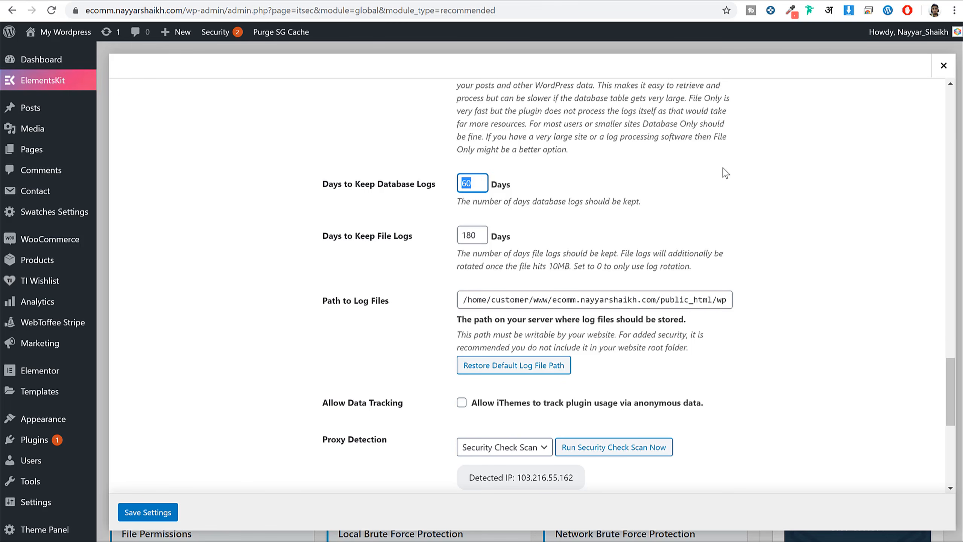
pyautogui.write('3')
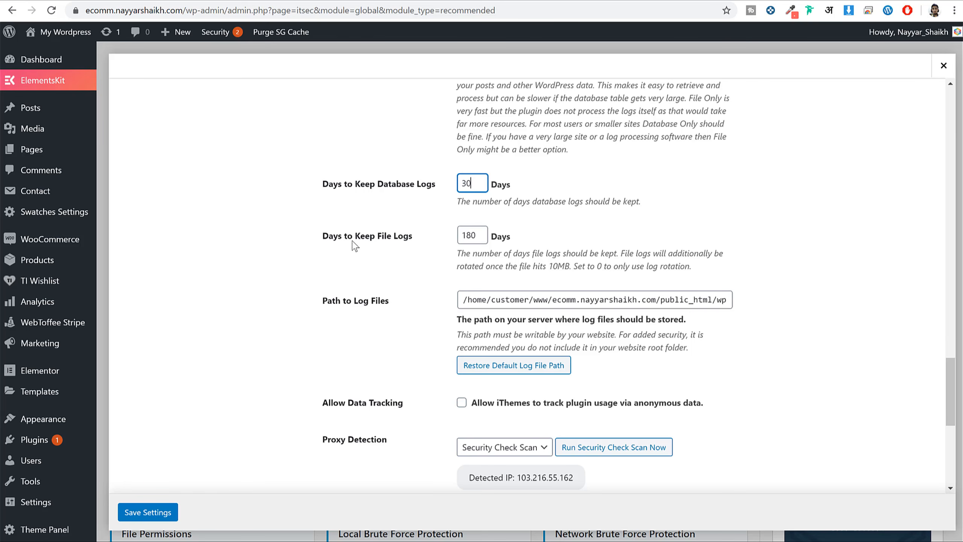
pyautogui.write('0')
pyautogui.doubleClick(481, 235)
pyautogui.write('60')
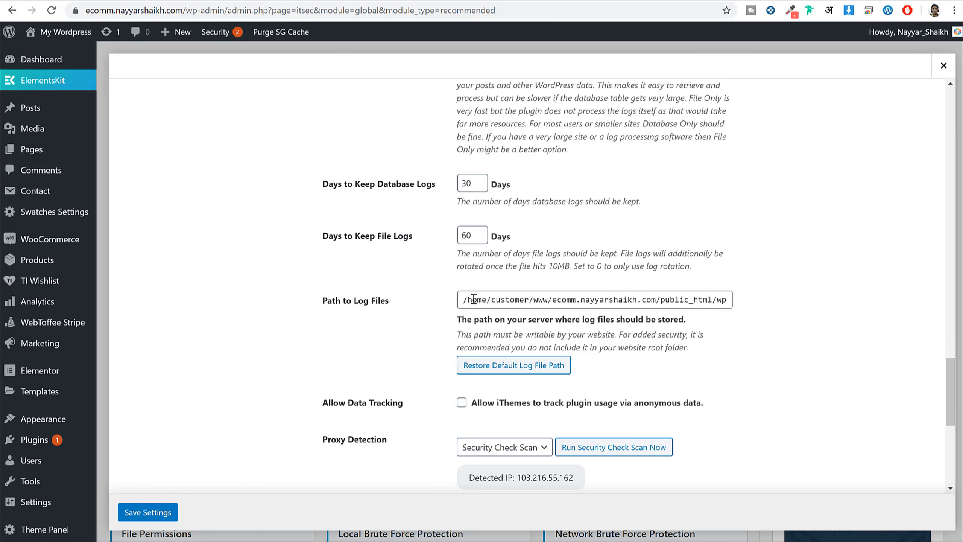
pyautogui.moveTo(491, 300); pyautogui.dragTo(579, 296)
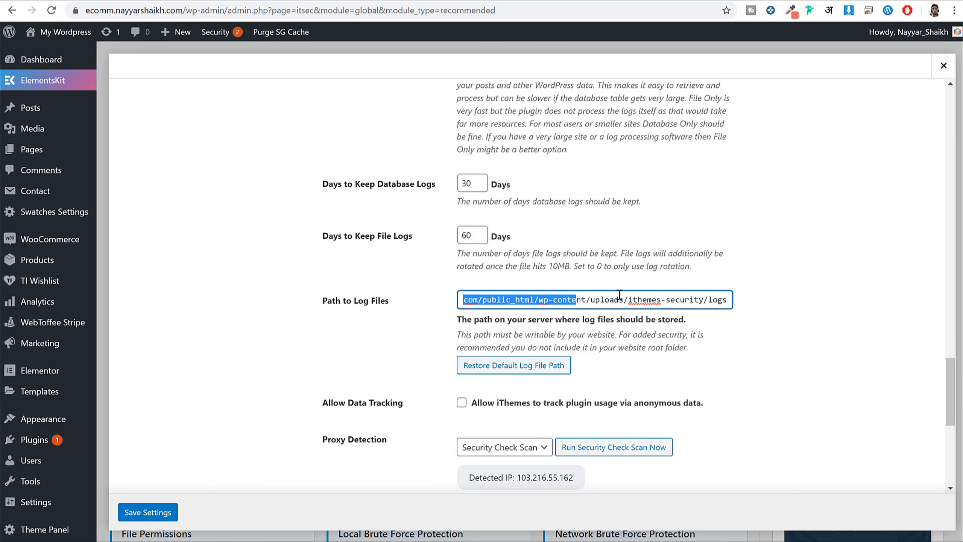
pyautogui.click(796, 302)
pyautogui.scroll(-8, 796, 301)
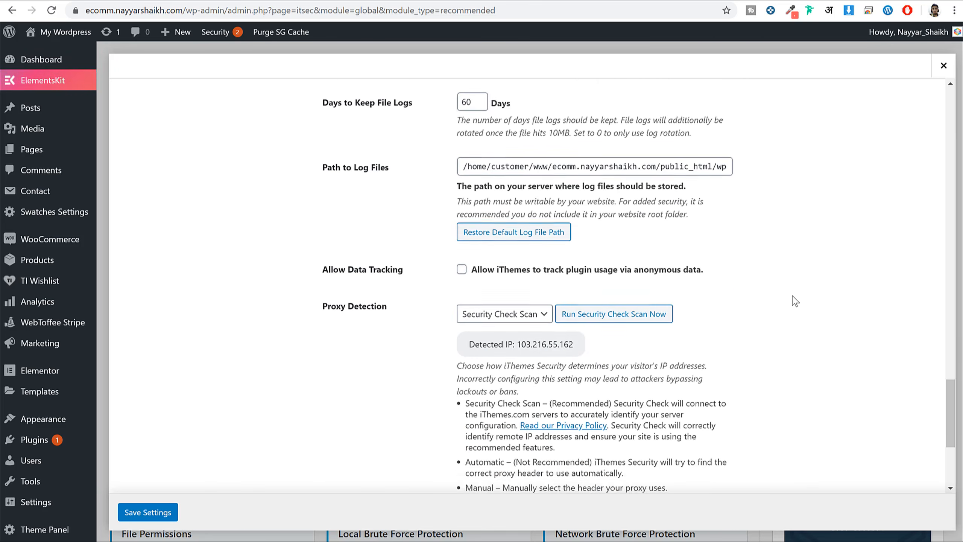
pyautogui.scroll(-1, 796, 302)
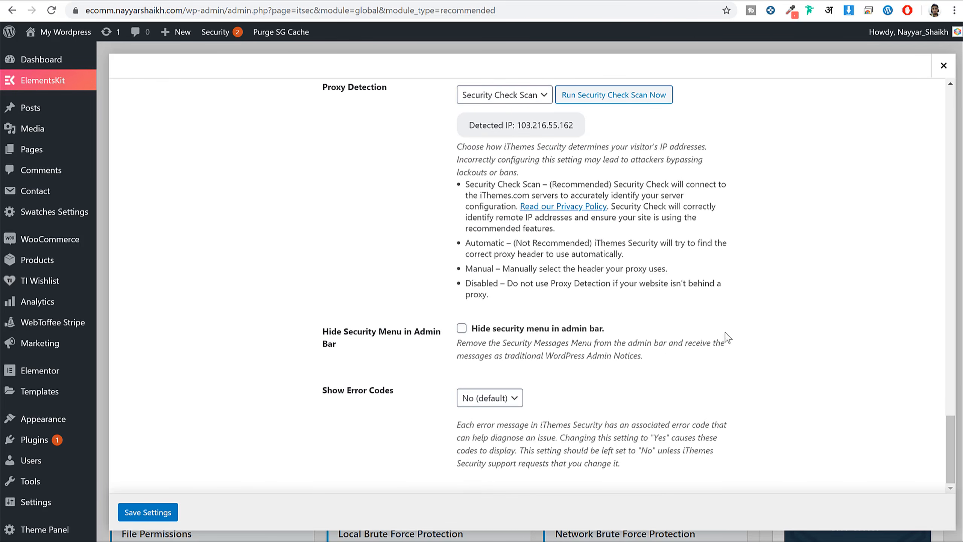
pyautogui.click(139, 515)
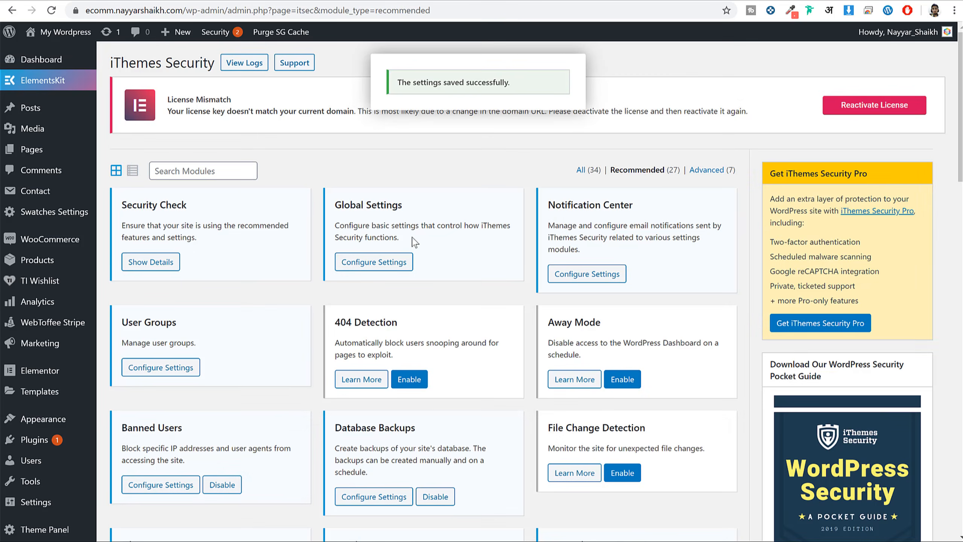
# Reopen Global Settings to confirm the saved values, then close the panel.
pyautogui.click(387, 272)
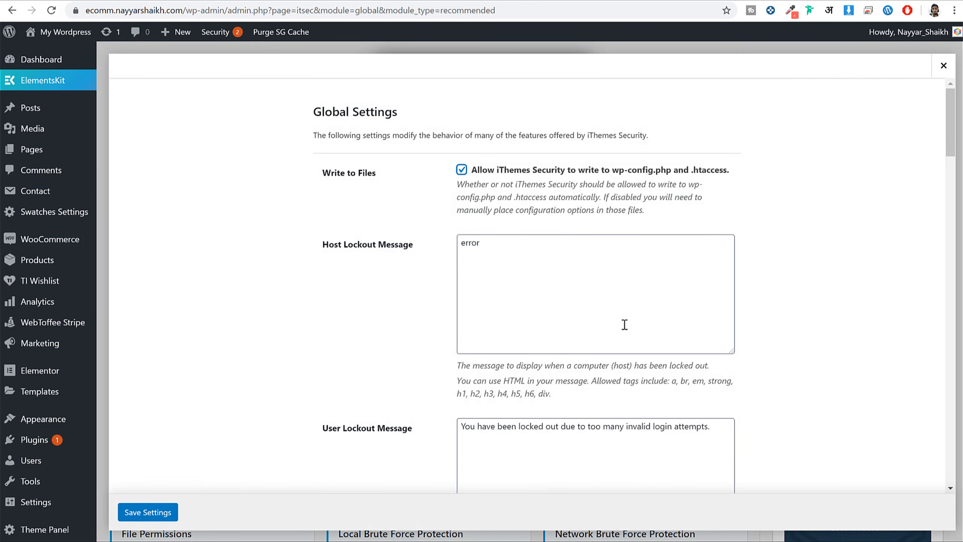
pyautogui.scroll(-10, 617, 319)
pyautogui.scroll(-6, 582, 419)
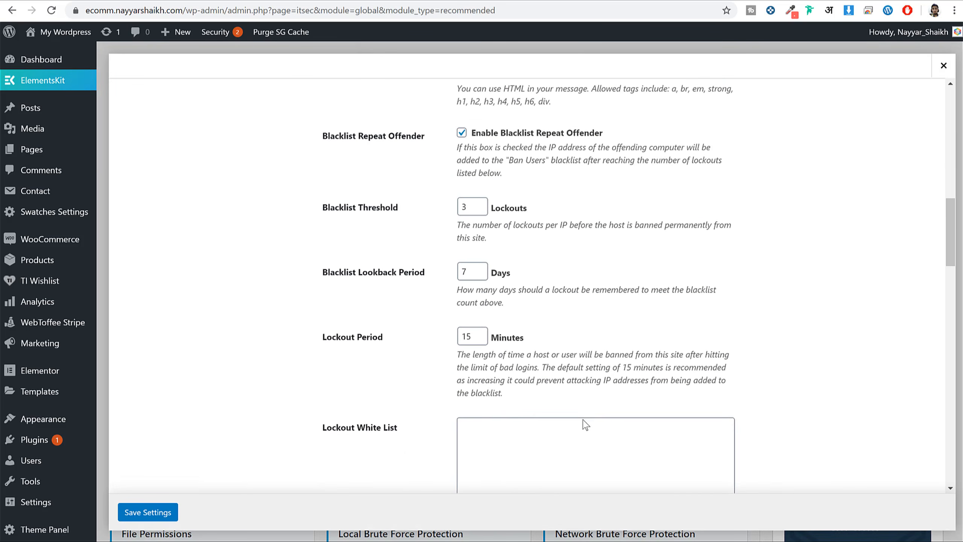
pyautogui.scroll(12, 529, 411)
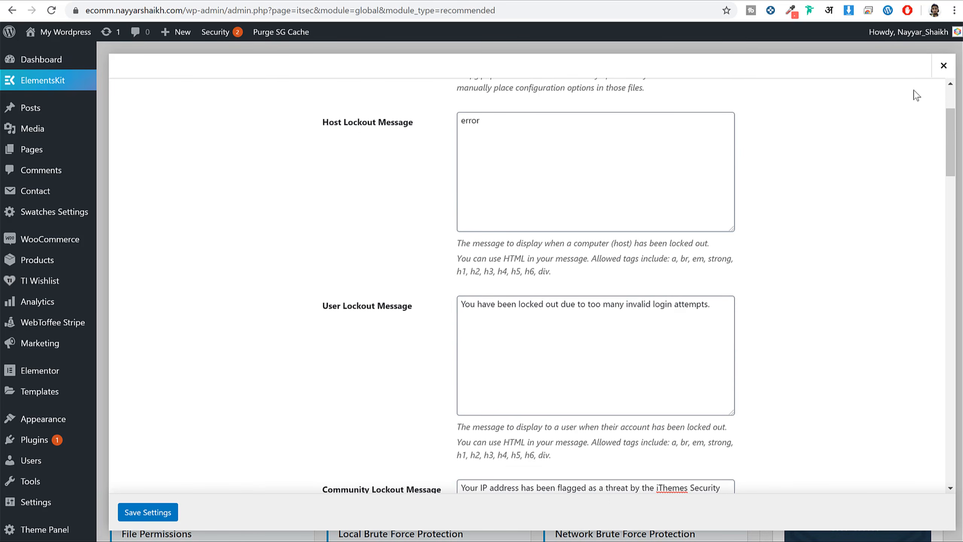
pyautogui.click(944, 67)
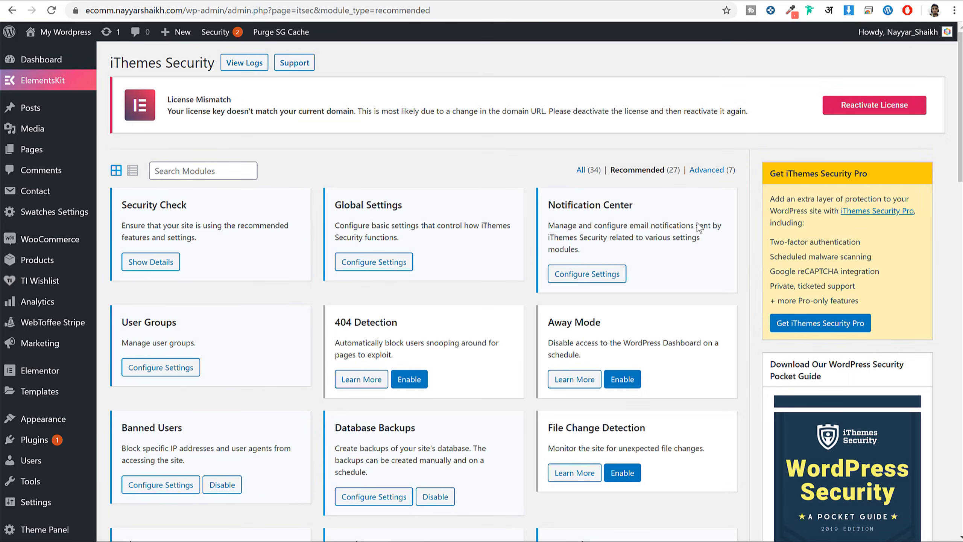
pyautogui.moveTo(636, 206); pyautogui.dragTo(548, 203)
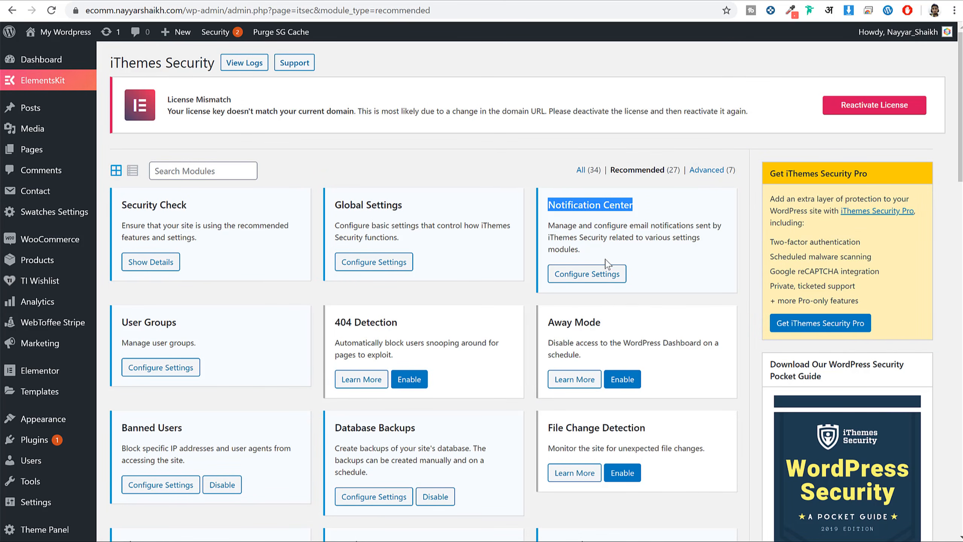
# Open Notification Center settings and leave the From Email field blank.
pyautogui.click(586, 276)
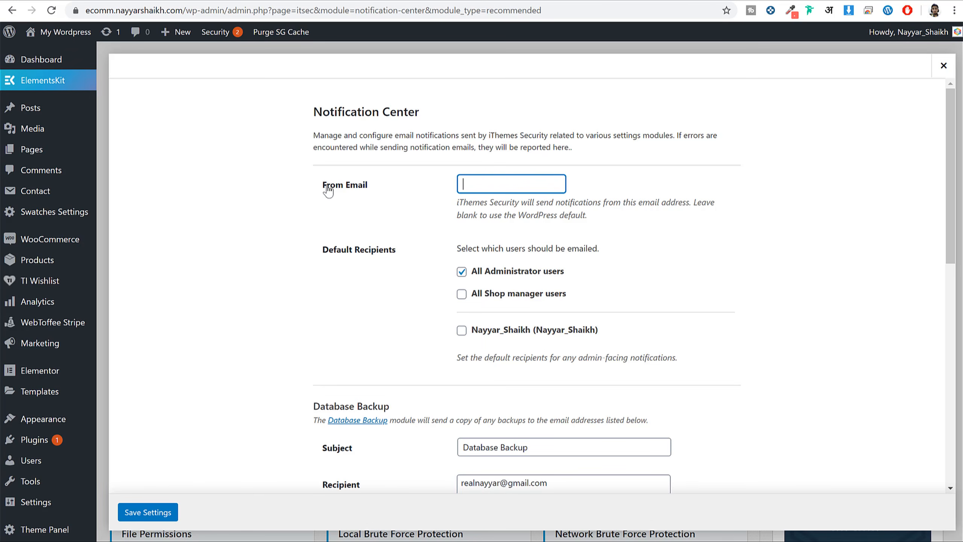
pyautogui.moveTo(327, 187); pyautogui.dragTo(383, 194)
pyautogui.click(384, 195)
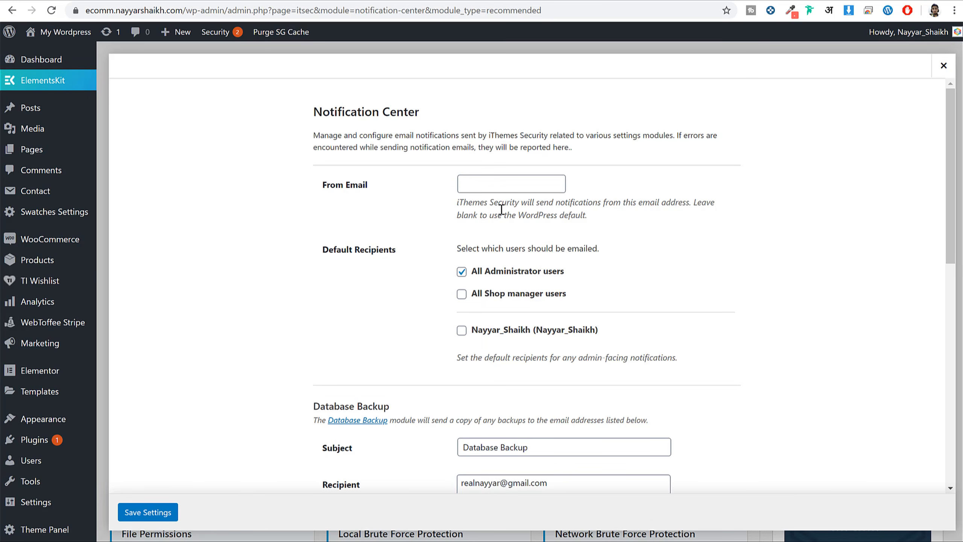
pyautogui.click(510, 177)
pyautogui.click(700, 154)
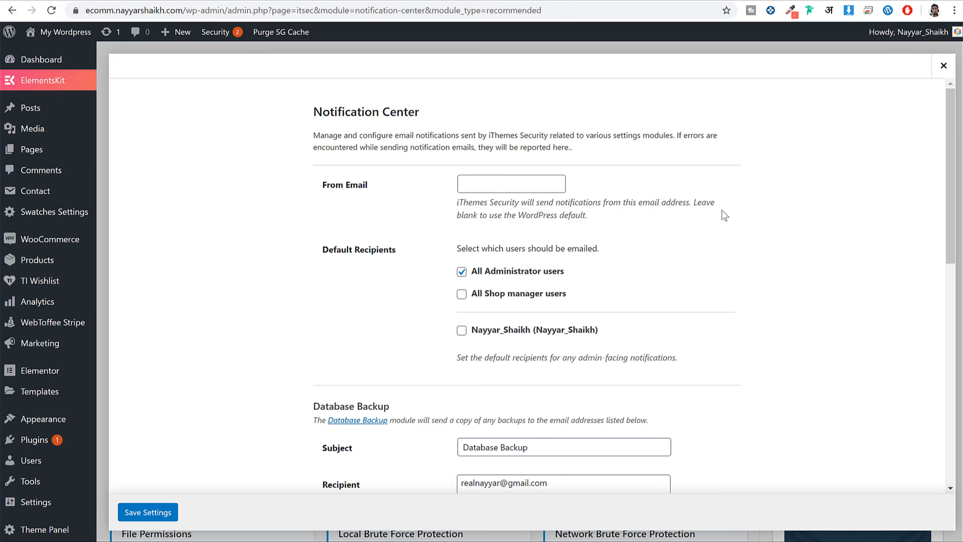
pyautogui.scroll(-6, 737, 242)
pyautogui.scroll(6, 742, 254)
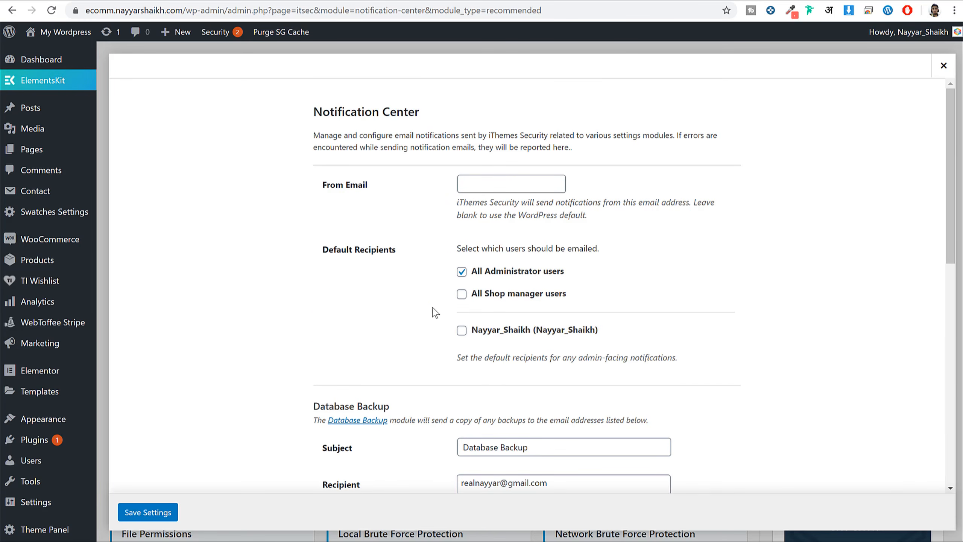
# Leave the individual admin user out of the recipients, save Notification Center, then open User Groups.
pyautogui.click(499, 330)
pyautogui.click(509, 336)
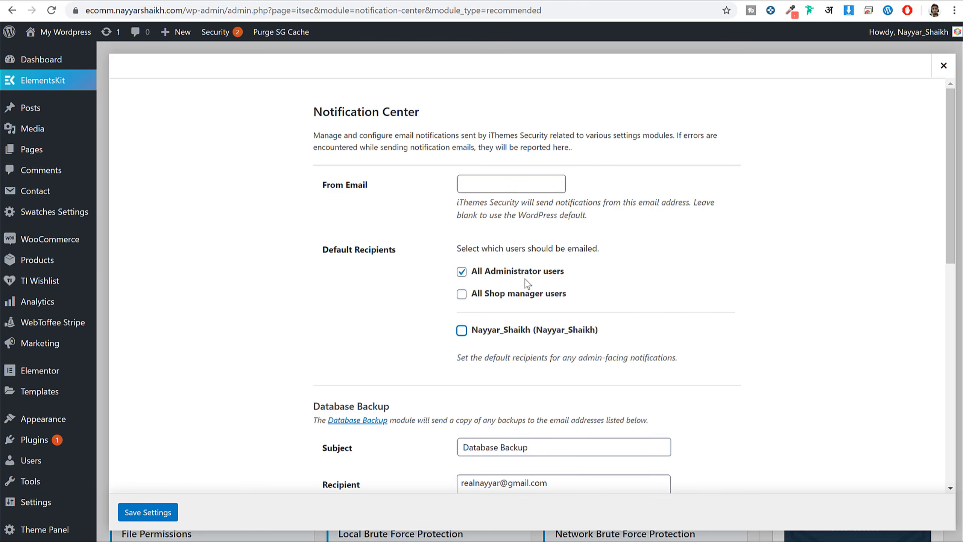
pyautogui.click(520, 337)
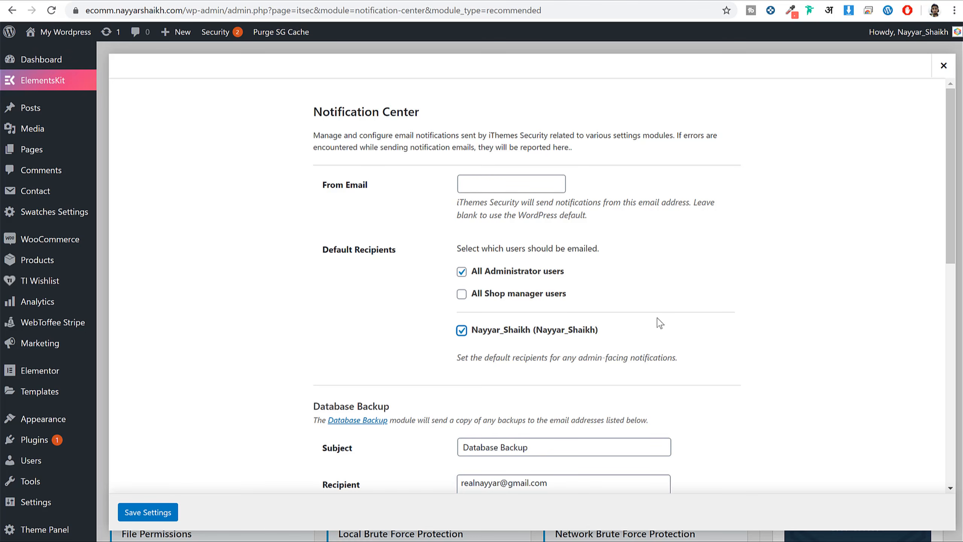
pyautogui.click(564, 337)
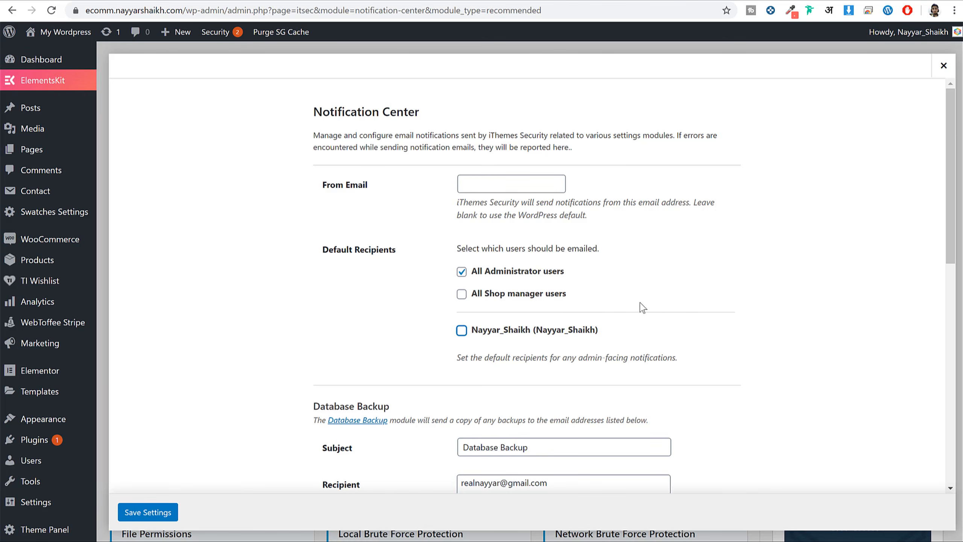
pyautogui.moveTo(473, 272); pyautogui.dragTo(571, 274)
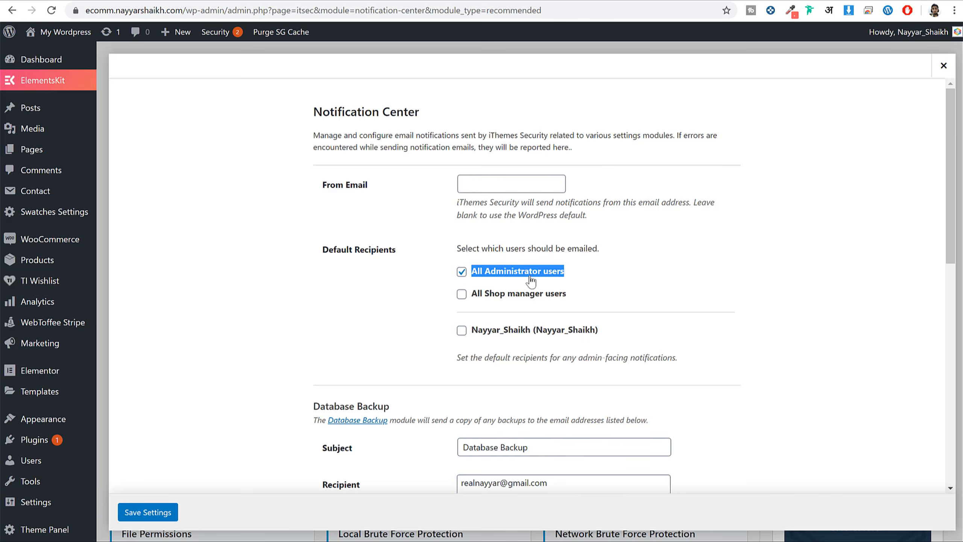
pyautogui.click(503, 335)
pyautogui.click(526, 328)
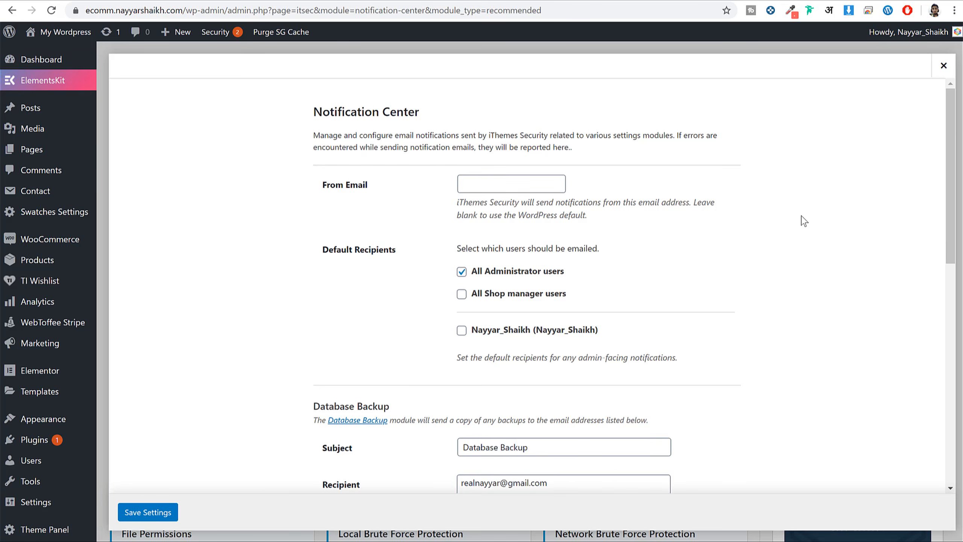
pyautogui.scroll(-8, 802, 221)
pyautogui.scroll(-4, 804, 221)
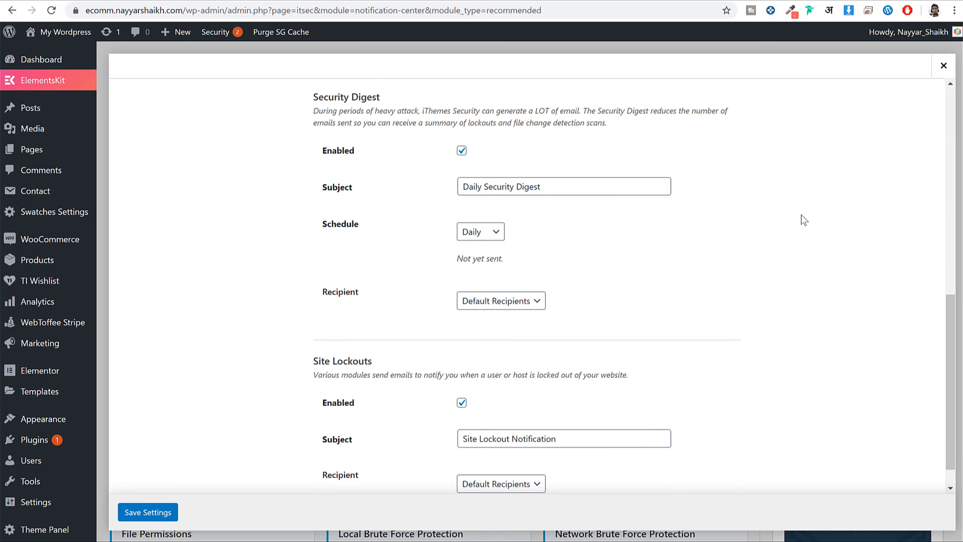
pyautogui.scroll(-1, 858, 247)
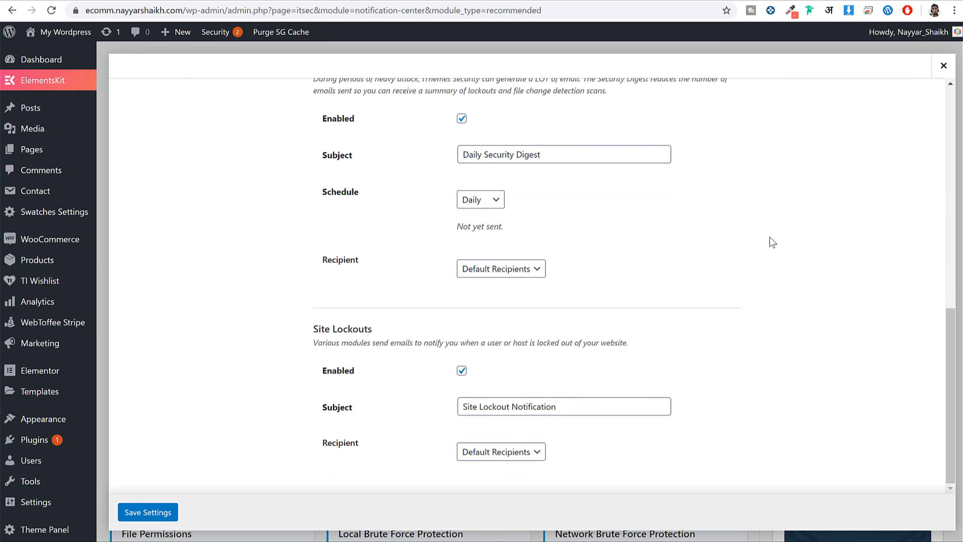
pyautogui.click(159, 513)
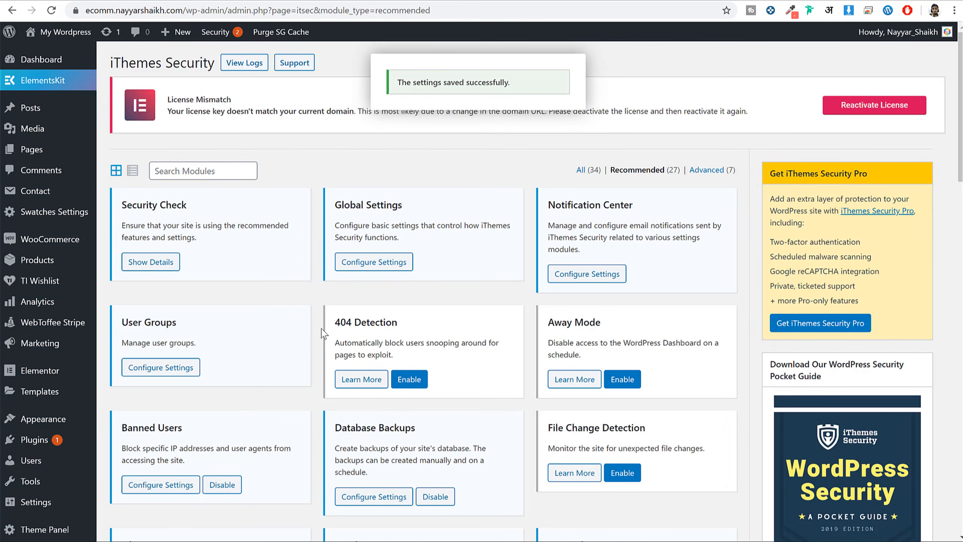
pyautogui.click(163, 368)
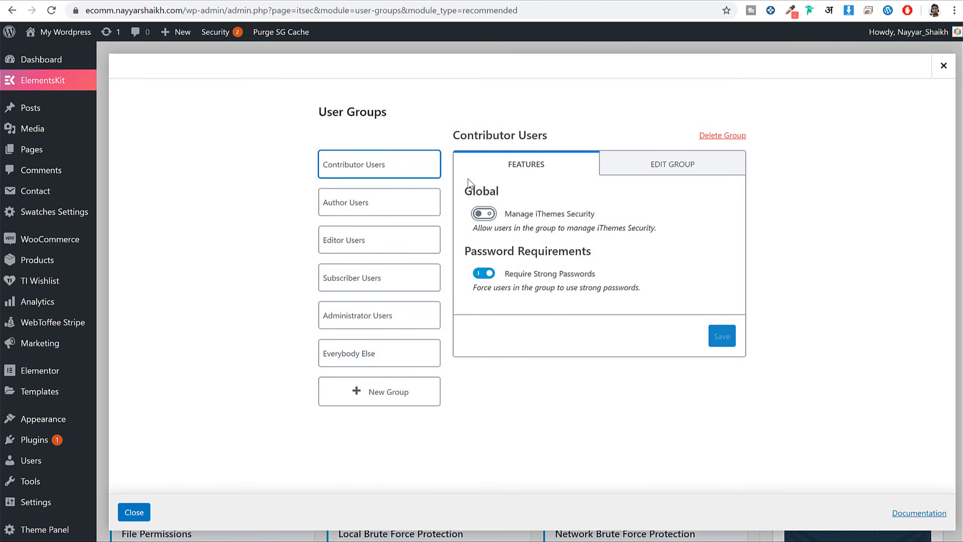
# Browse the Author, Editor and Contributor groups and review their Require Strong Passwords setting.
pyautogui.click(410, 211)
pyautogui.click(399, 253)
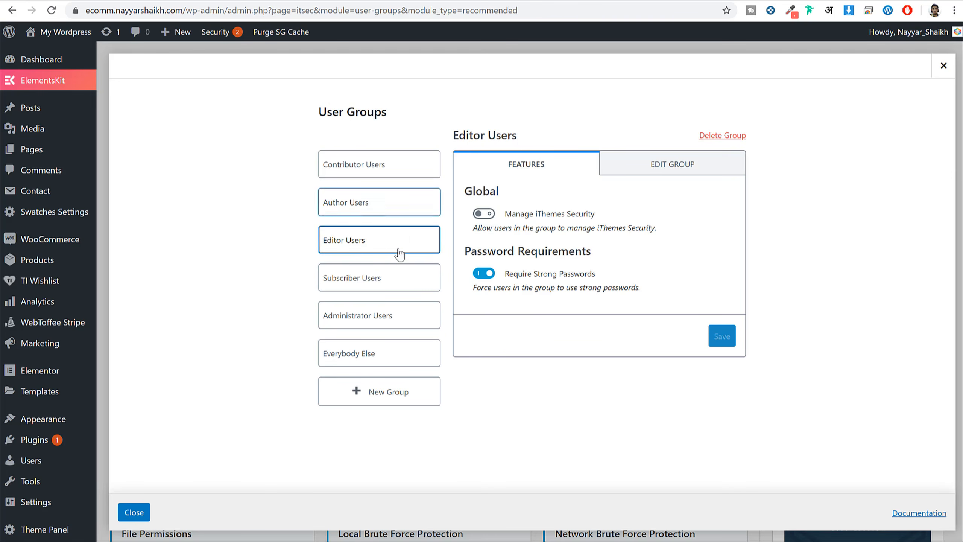
pyautogui.click(388, 170)
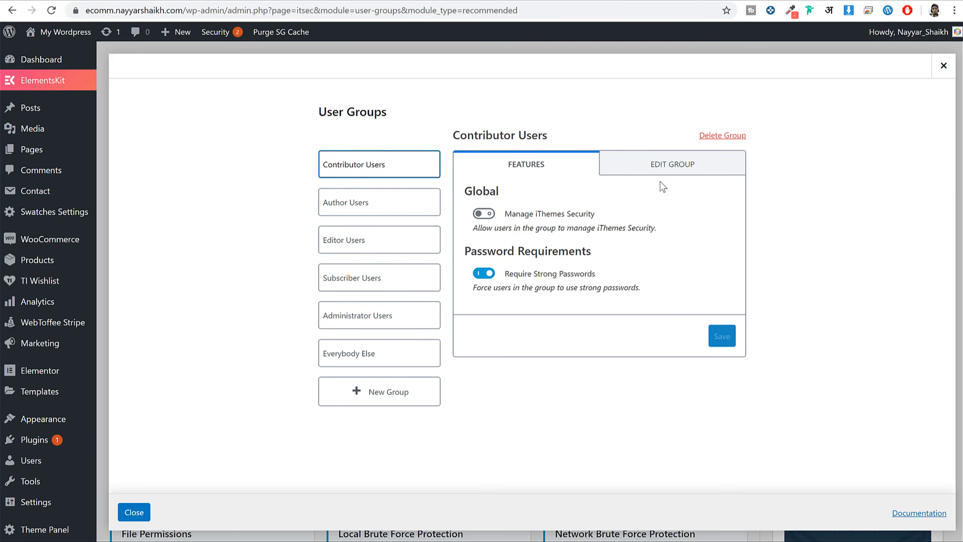
pyautogui.moveTo(464, 252); pyautogui.dragTo(590, 254)
pyautogui.click(590, 253)
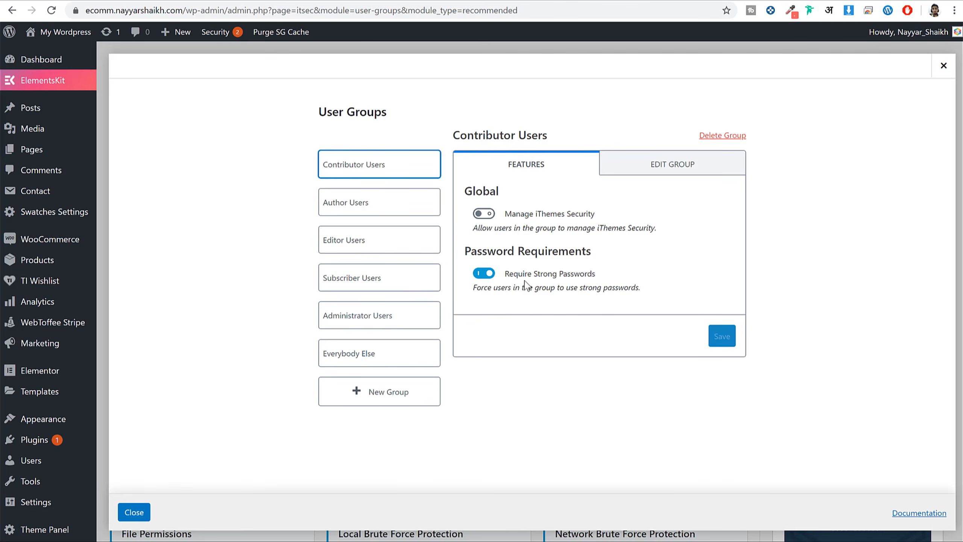
pyautogui.moveTo(503, 275); pyautogui.dragTo(607, 283)
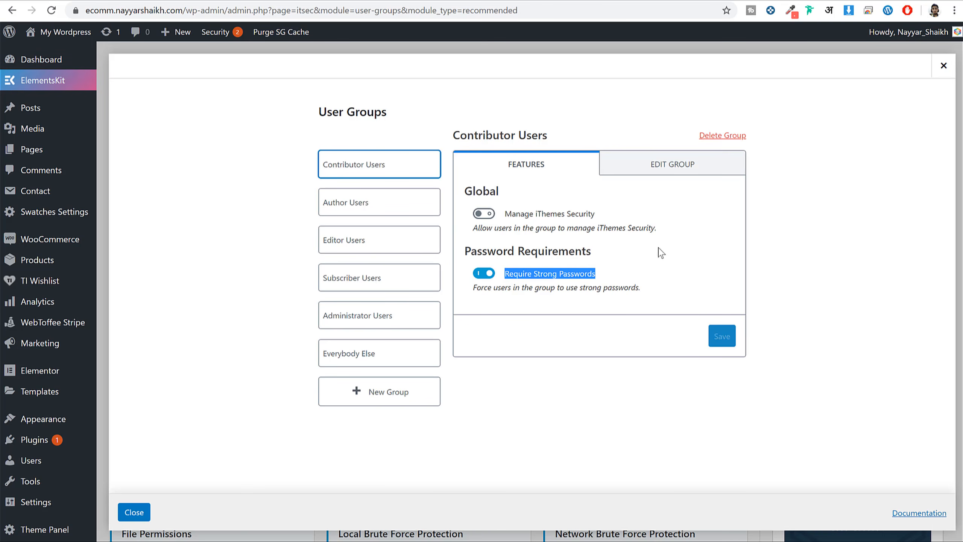
# Review group role assignments, leaving Administrator unticked, then show Author Users' security features.
pyautogui.click(662, 166)
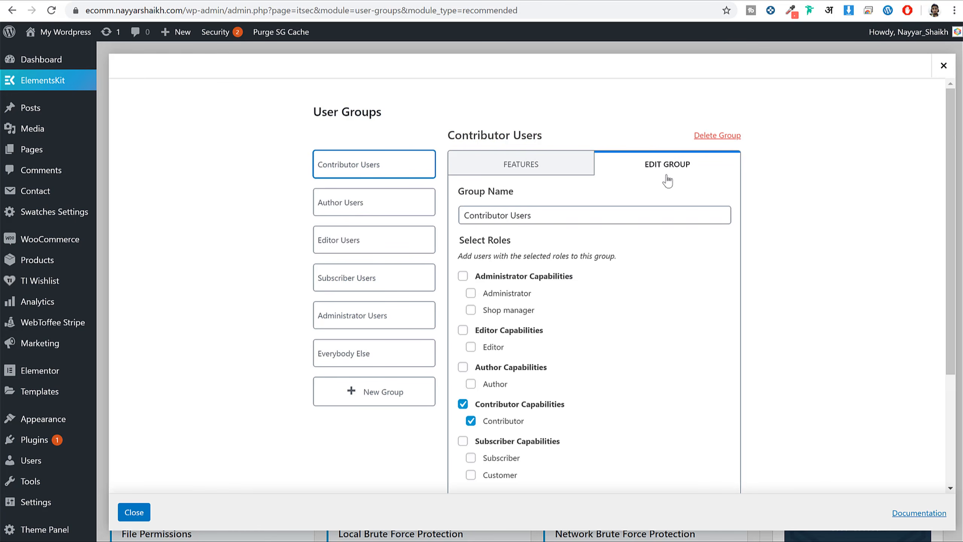
pyautogui.scroll(-3, 616, 280)
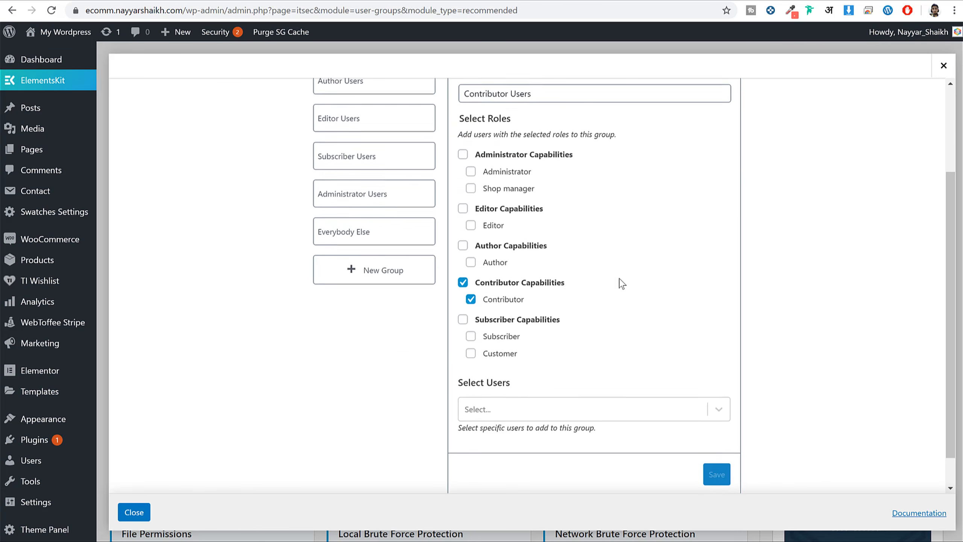
pyautogui.scroll(3, 624, 304)
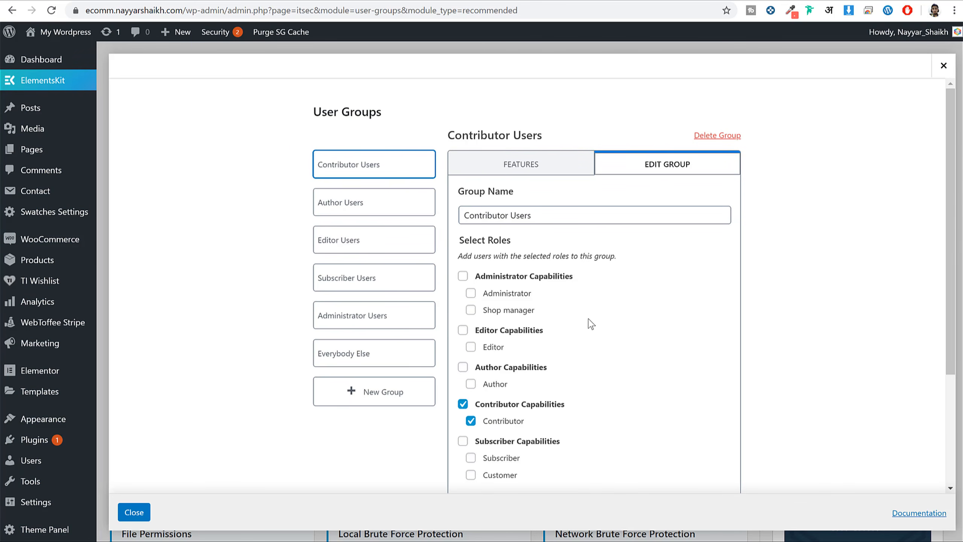
pyautogui.click(508, 298)
pyautogui.click(526, 296)
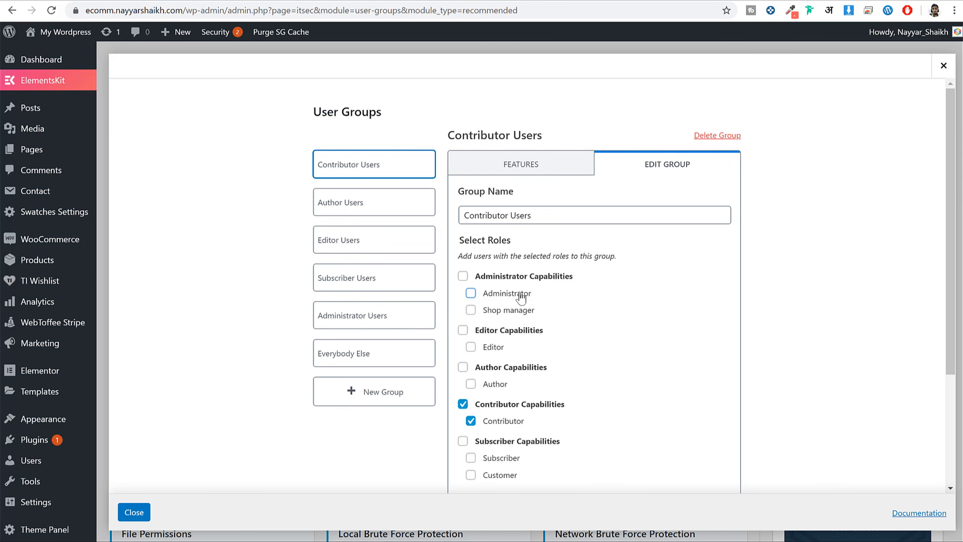
pyautogui.click(385, 208)
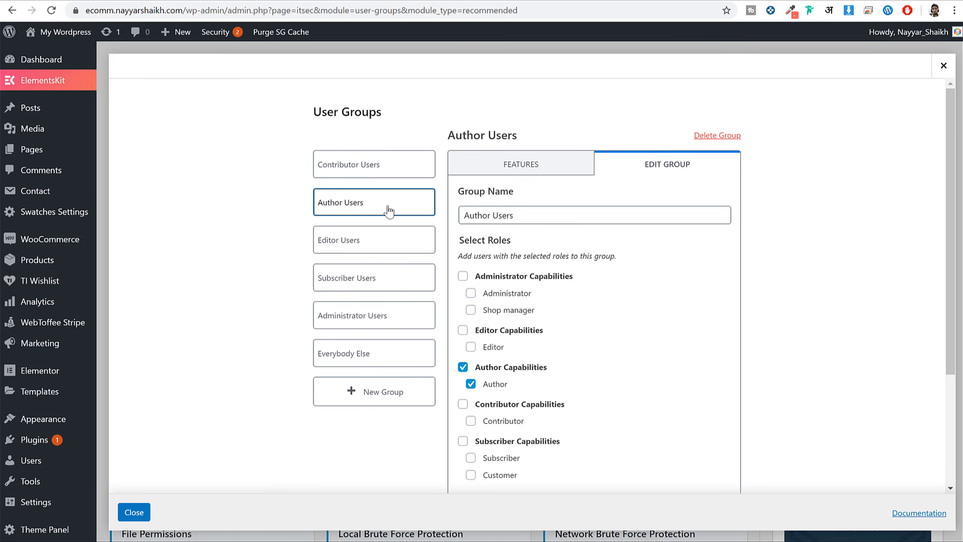
pyautogui.click(588, 161)
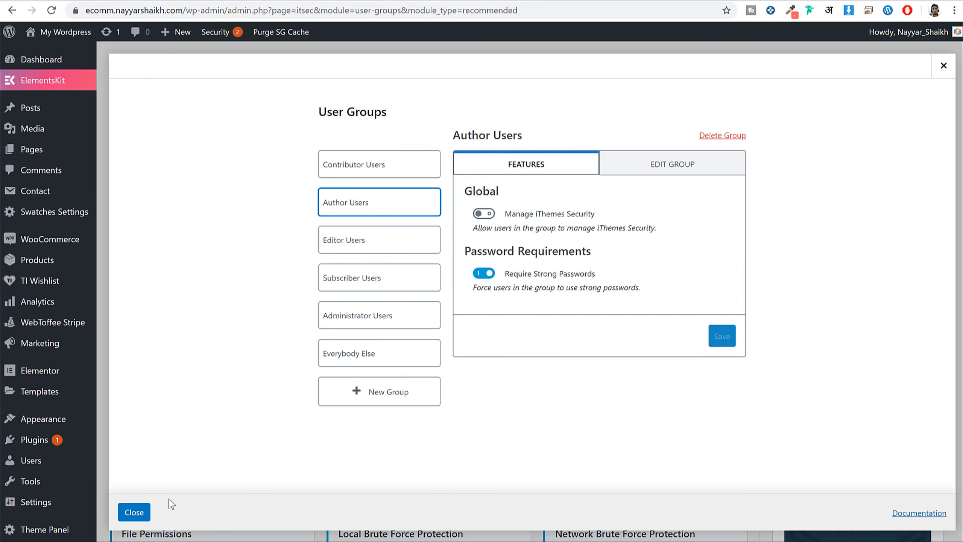
# Close the User Groups settings and enable the 404 Detection module.
pyautogui.click(134, 512)
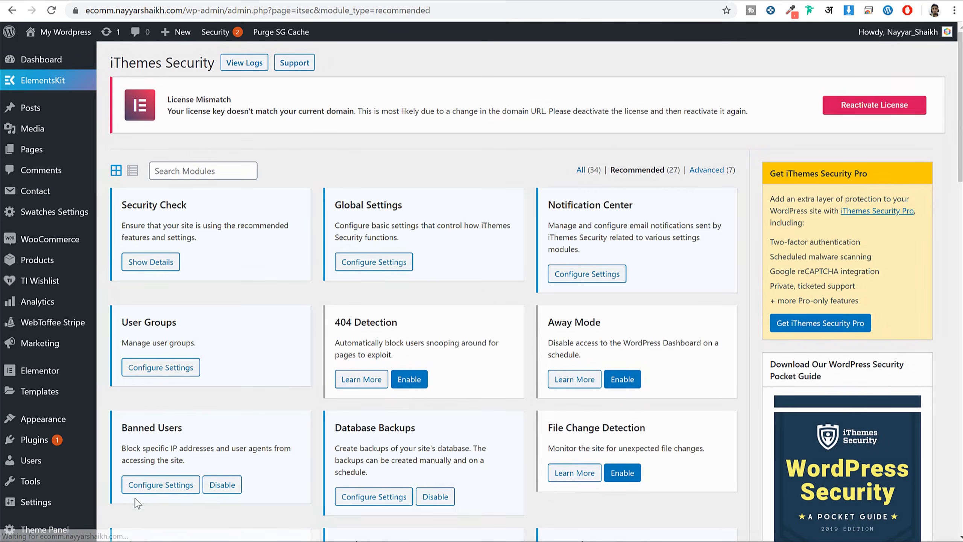
pyautogui.moveTo(335, 322); pyautogui.dragTo(405, 324)
pyautogui.click(406, 324)
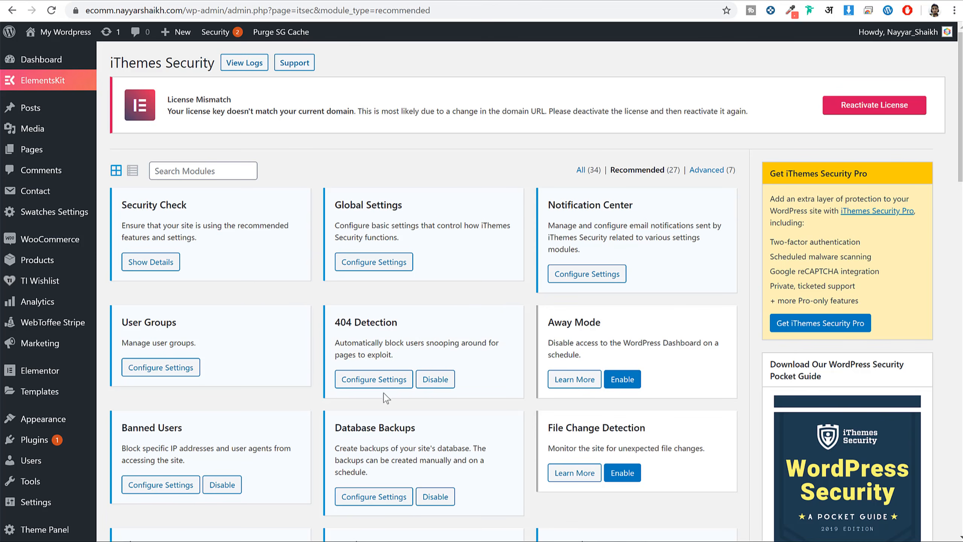
# Open 404 Detection settings and review the 5-minute check period and 20-error threshold.
pyautogui.click(387, 379)
pyautogui.click(624, 205)
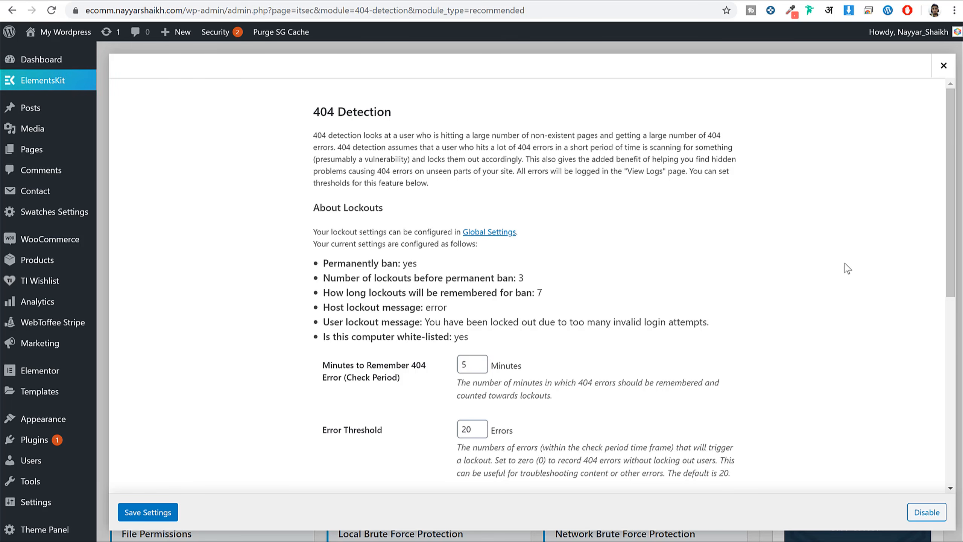
pyautogui.scroll(-5, 846, 266)
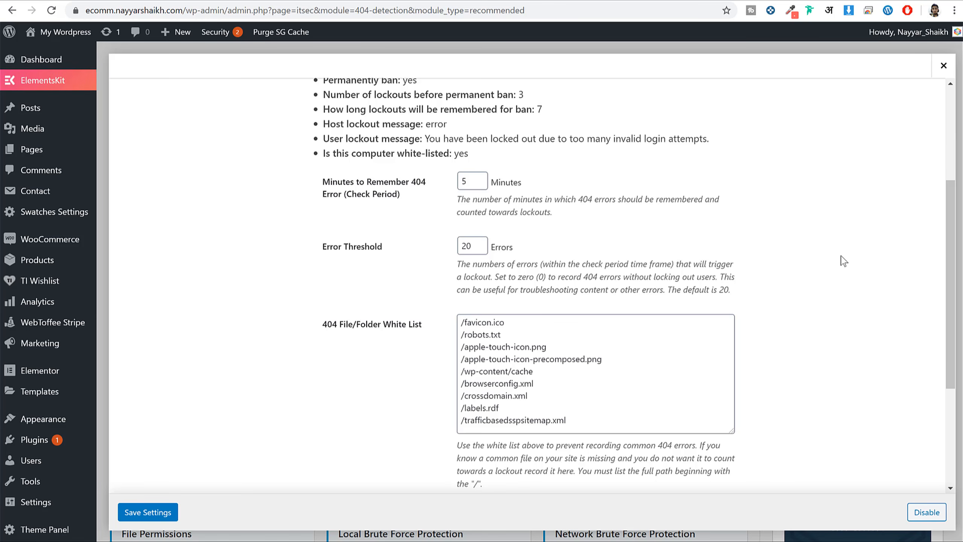
pyautogui.scroll(-5, 837, 269)
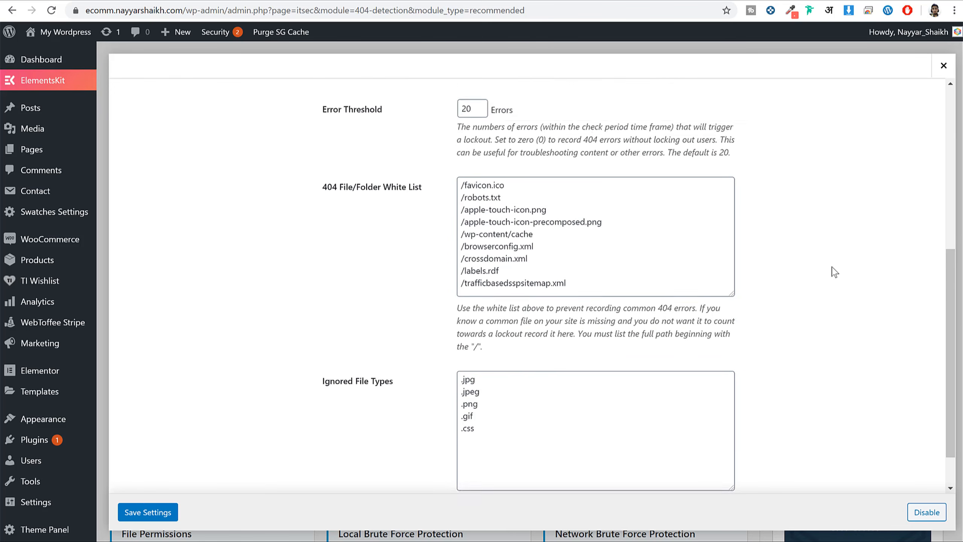
pyautogui.scroll(10, 834, 270)
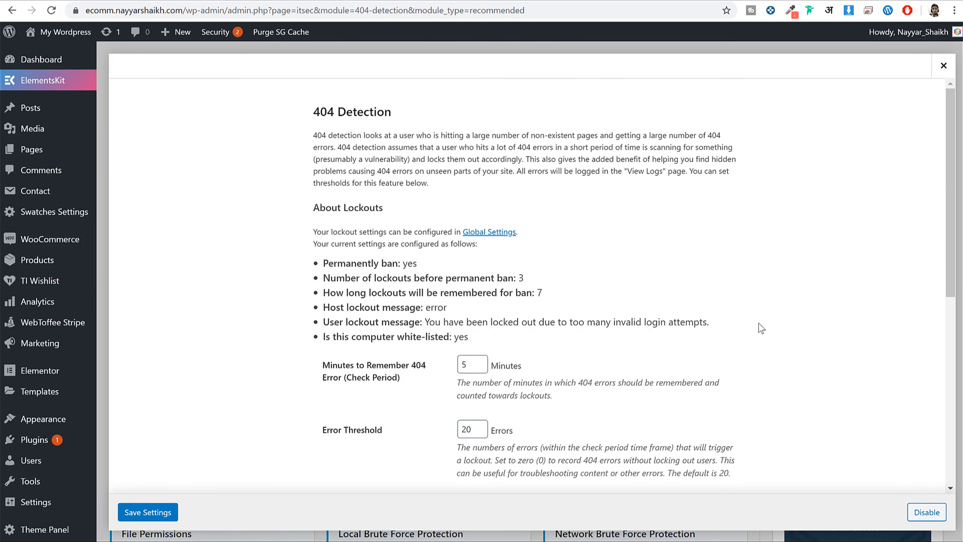
pyautogui.scroll(-5, 463, 337)
# Review the 404 Detection check period, error threshold and lockout settings.
pyautogui.moveTo(318, 178); pyautogui.dragTo(413, 200)
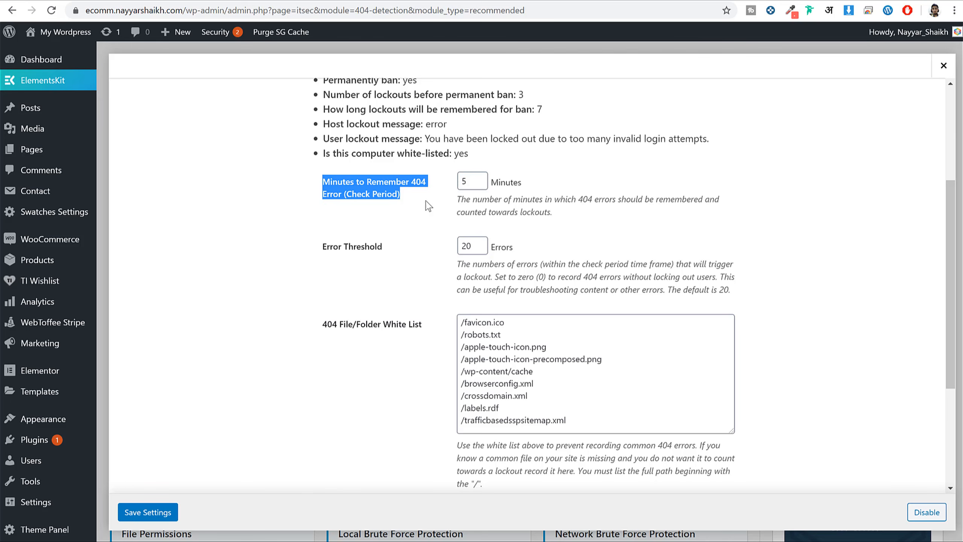
pyautogui.doubleClick(469, 182)
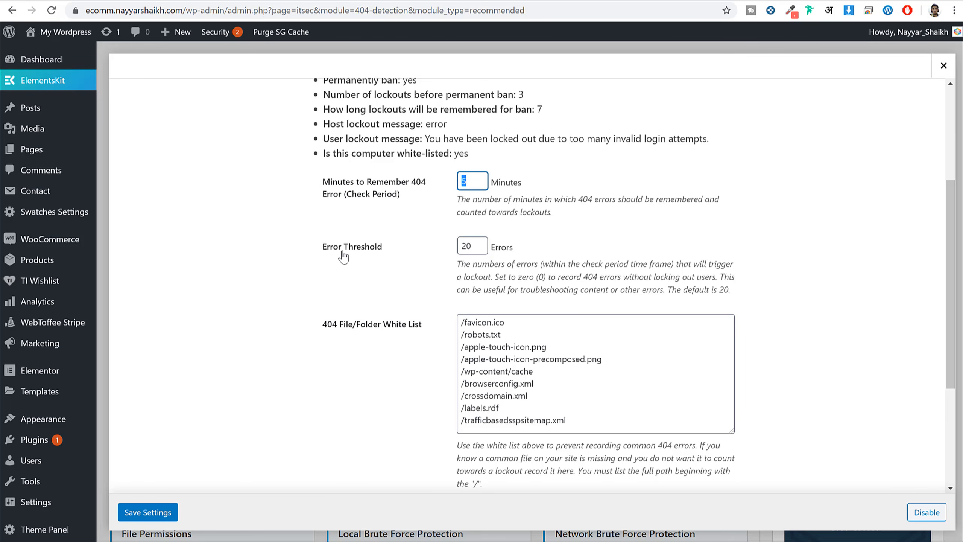
pyautogui.moveTo(322, 243); pyautogui.dragTo(383, 250)
pyautogui.doubleClick(466, 245)
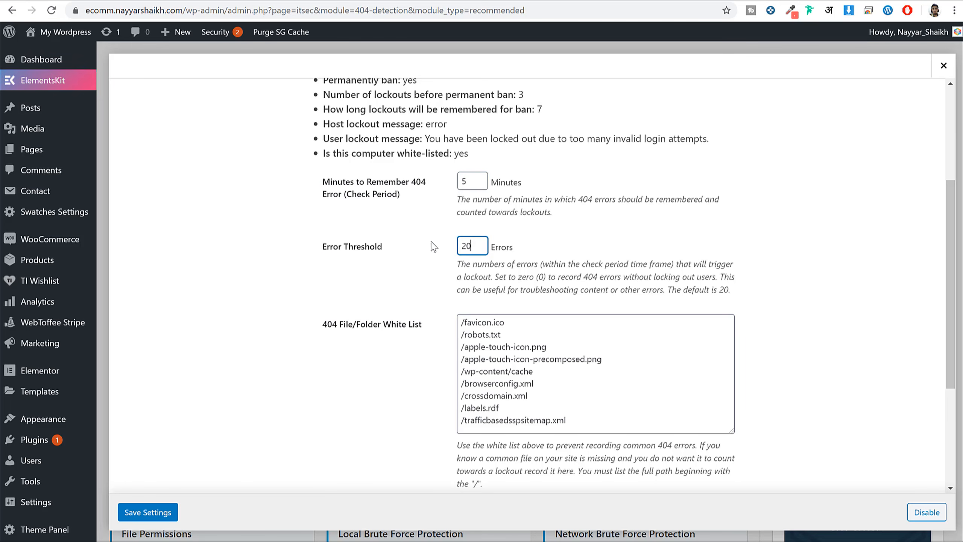
pyautogui.scroll(3, 755, 234)
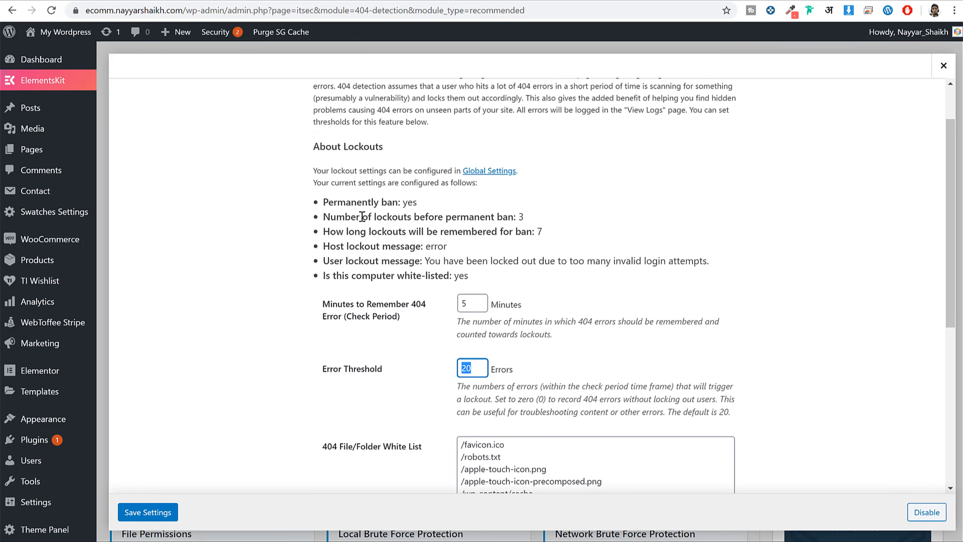
pyautogui.moveTo(323, 201); pyautogui.dragTo(487, 271)
pyautogui.click(488, 271)
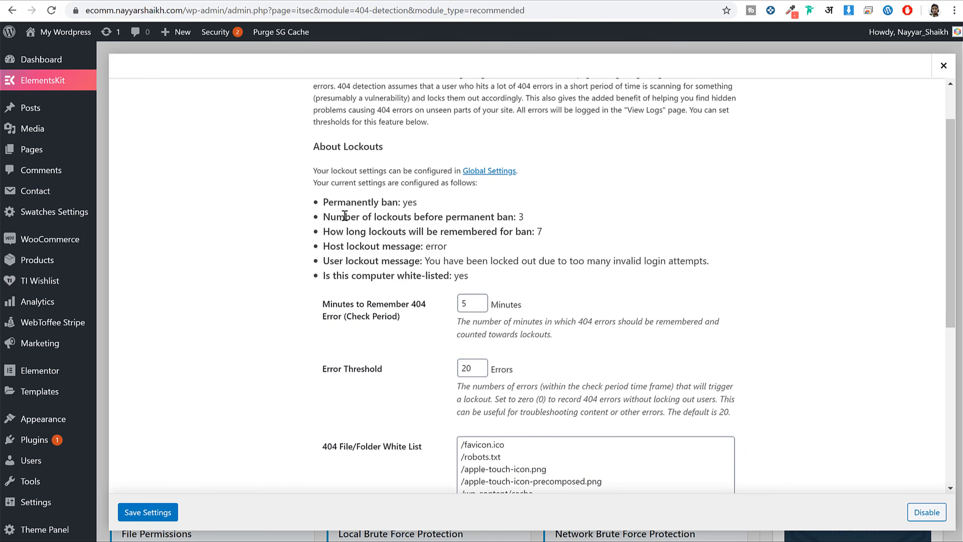
pyautogui.moveTo(542, 232); pyautogui.dragTo(351, 219)
pyautogui.click(543, 226)
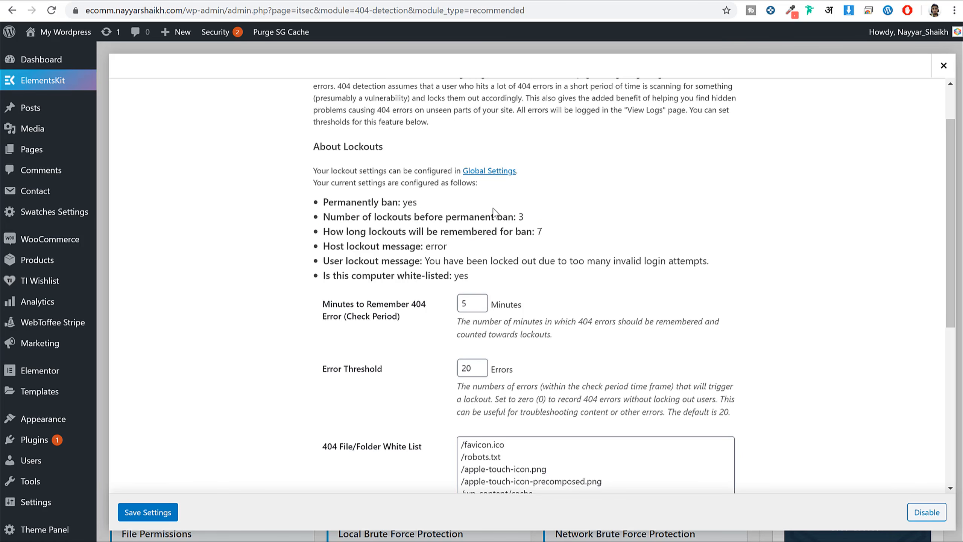
pyautogui.moveTo(324, 213); pyautogui.dragTo(461, 254)
pyautogui.click(500, 252)
pyautogui.scroll(-3, 553, 297)
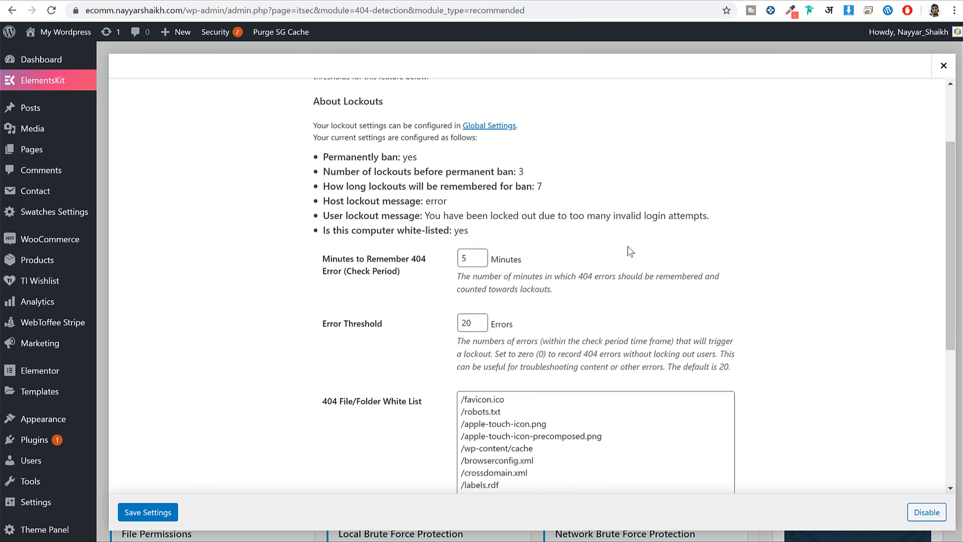
# Change Minutes to Remember 404 Error from 5 to 10 and Error Threshold from 20 to 7.
pyautogui.moveTo(478, 185); pyautogui.dragTo(434, 187)
pyautogui.moveTo(476, 245); pyautogui.dragTo(408, 253)
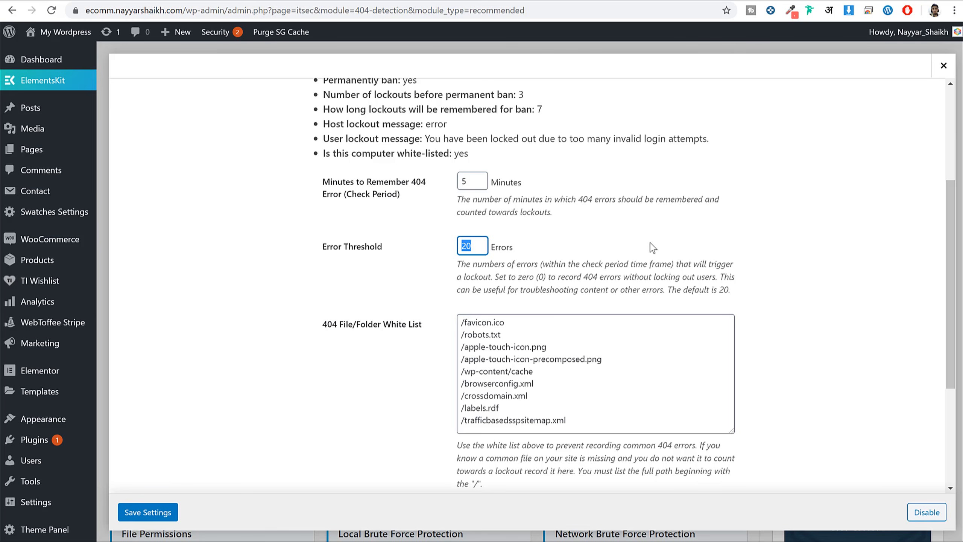
pyautogui.moveTo(480, 187); pyautogui.dragTo(430, 190)
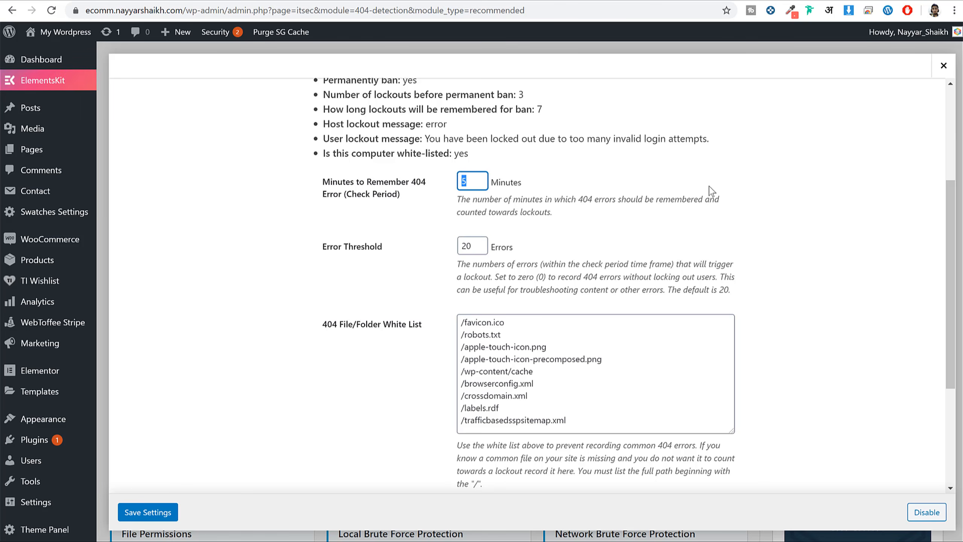
pyautogui.write('10')
pyautogui.moveTo(466, 247); pyautogui.dragTo(414, 256)
pyautogui.write('78')
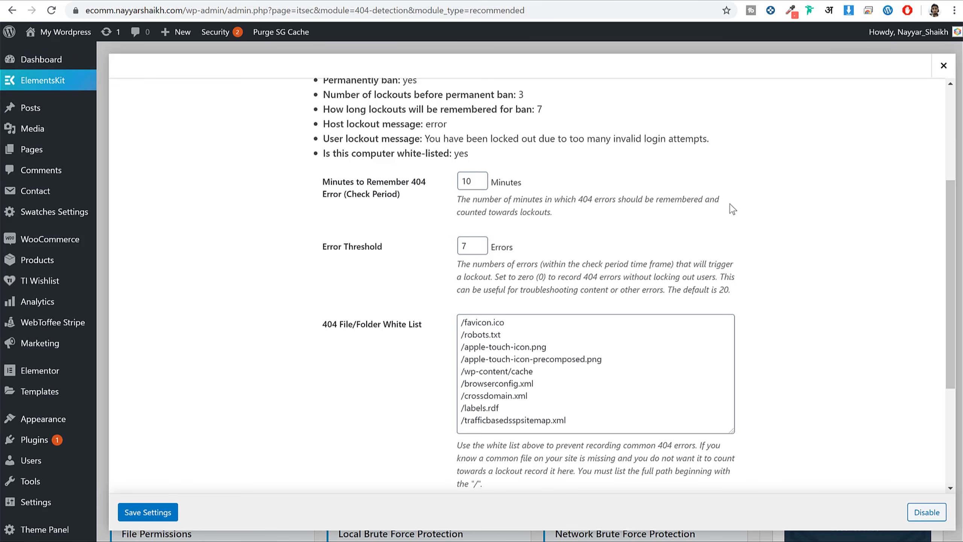
# Review the 404 whitelist entries, including /robots.txt and /wp-content/cache.
pyautogui.scroll(-3, 796, 201)
pyautogui.moveTo(630, 303); pyautogui.dragTo(434, 177)
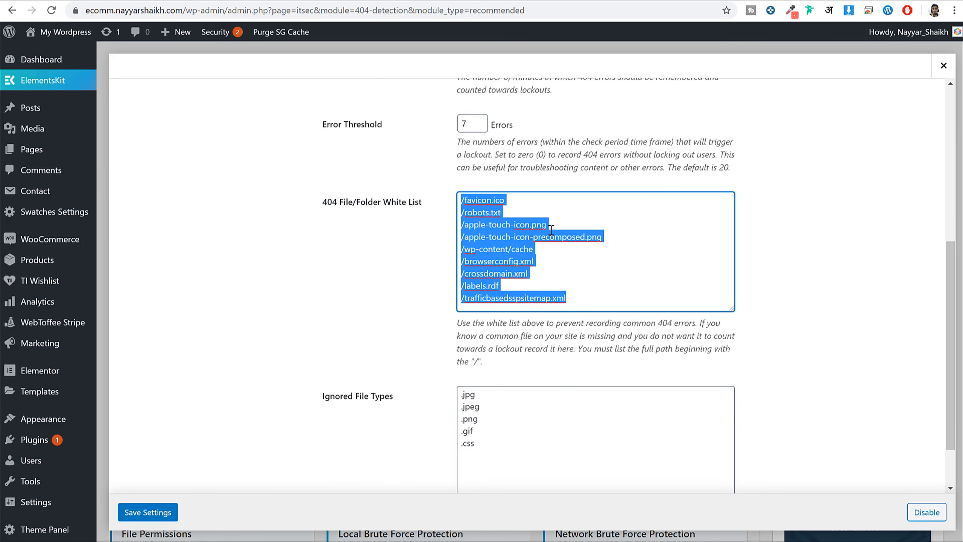
pyautogui.click(727, 203)
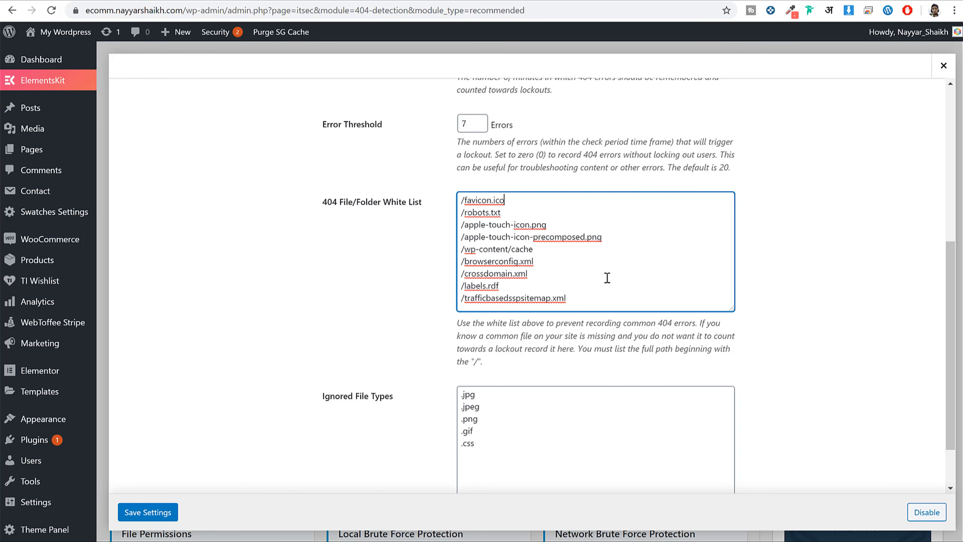
pyautogui.moveTo(510, 212); pyautogui.dragTo(441, 215)
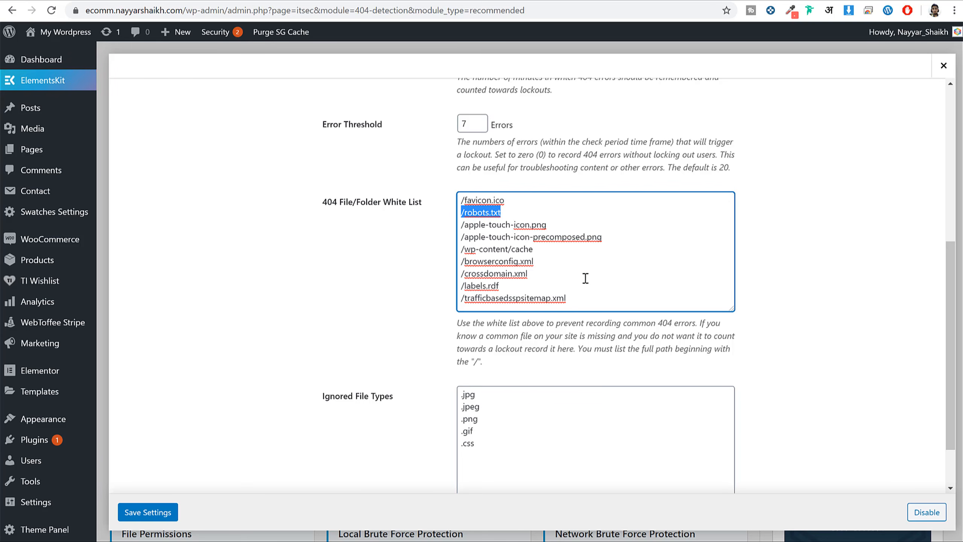
pyautogui.moveTo(548, 250); pyautogui.dragTo(455, 256)
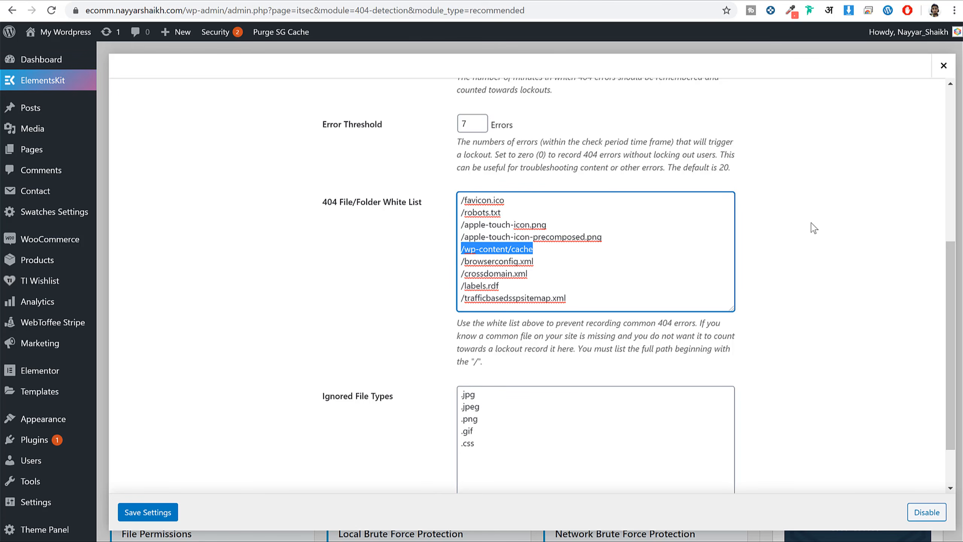
pyautogui.click(587, 255)
pyautogui.moveTo(567, 298); pyautogui.dragTo(449, 193)
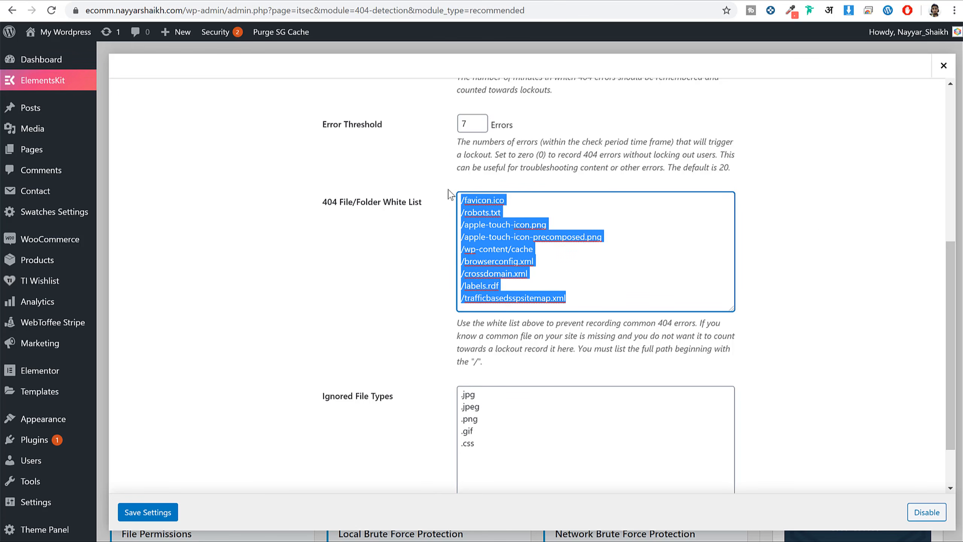
pyautogui.click(591, 300)
pyautogui.moveTo(567, 299); pyautogui.dragTo(442, 189)
# Review the five ignored file extensions, including .css, in Ignored File Types.
pyautogui.scroll(-2, 819, 250)
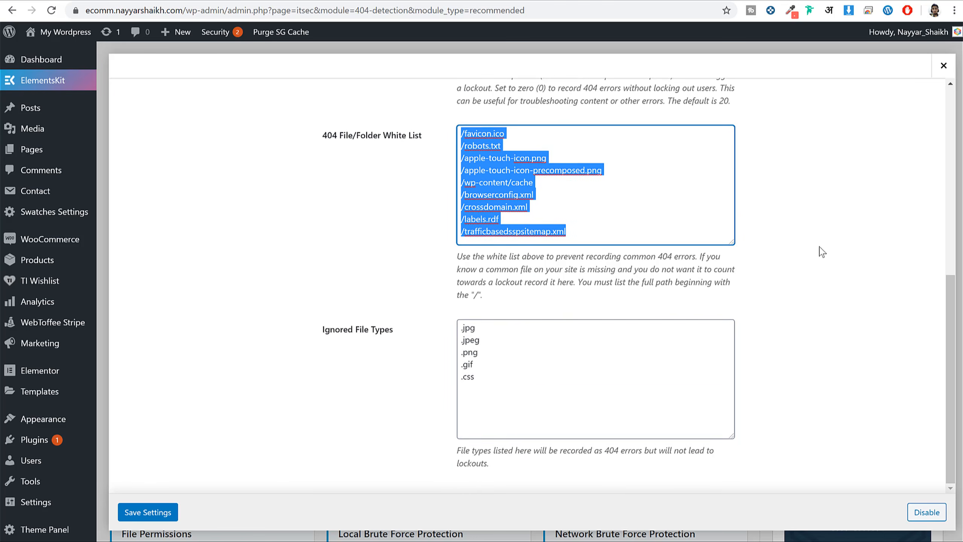
pyautogui.moveTo(525, 387); pyautogui.dragTo(441, 327)
pyautogui.click(482, 377)
pyautogui.moveTo(482, 376); pyautogui.dragTo(441, 383)
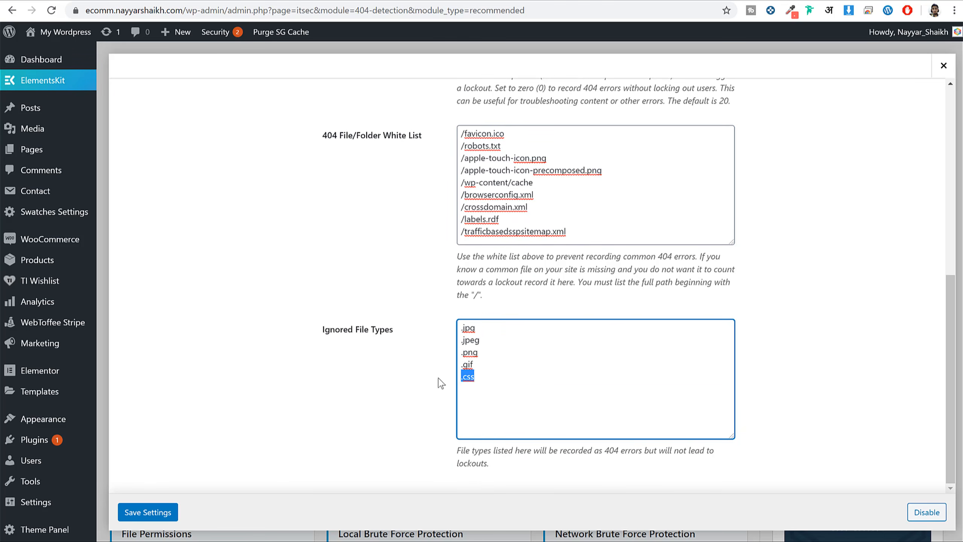
pyautogui.click(484, 377)
pyautogui.moveTo(483, 376); pyautogui.dragTo(457, 322)
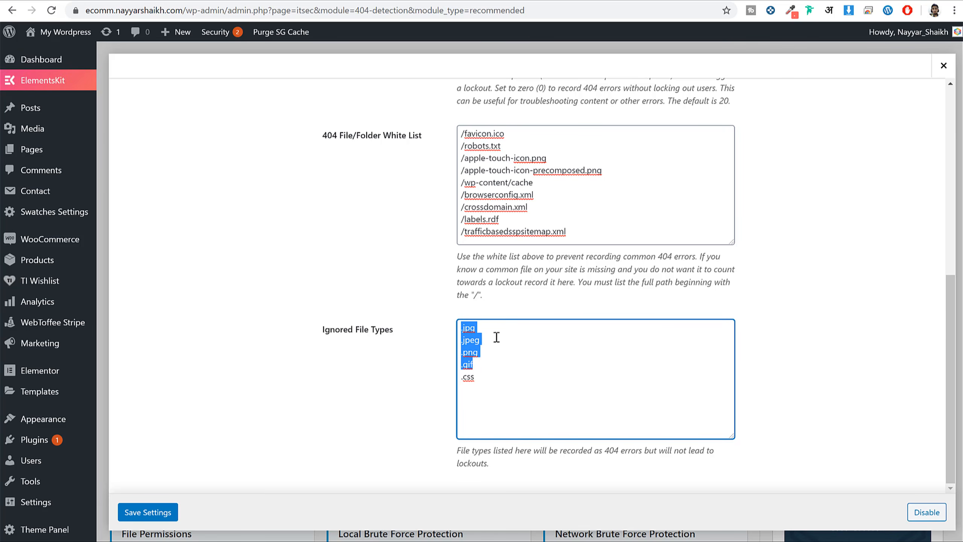
pyautogui.scroll(3, 508, 370)
pyautogui.scroll(-3, 428, 415)
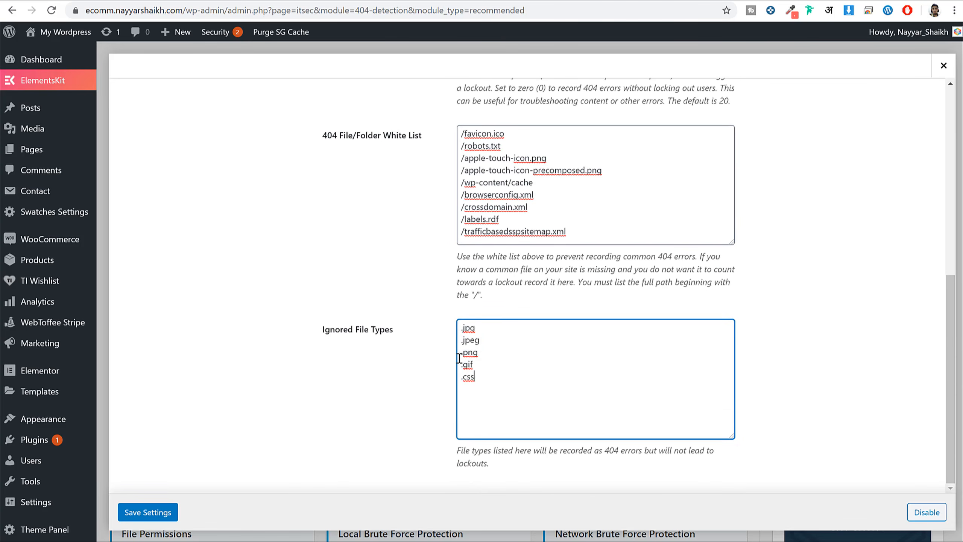
pyautogui.scroll(10, 779, 286)
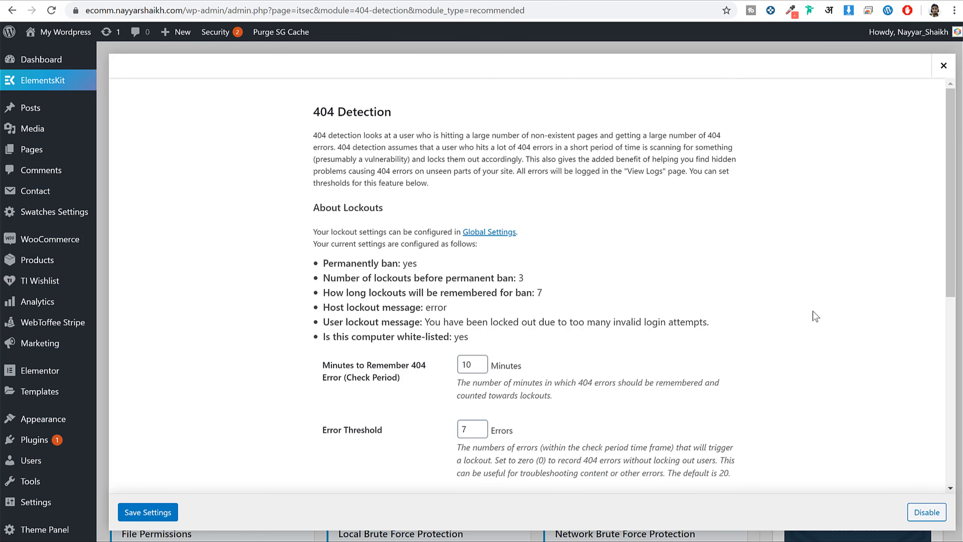
pyautogui.scroll(-10, 743, 318)
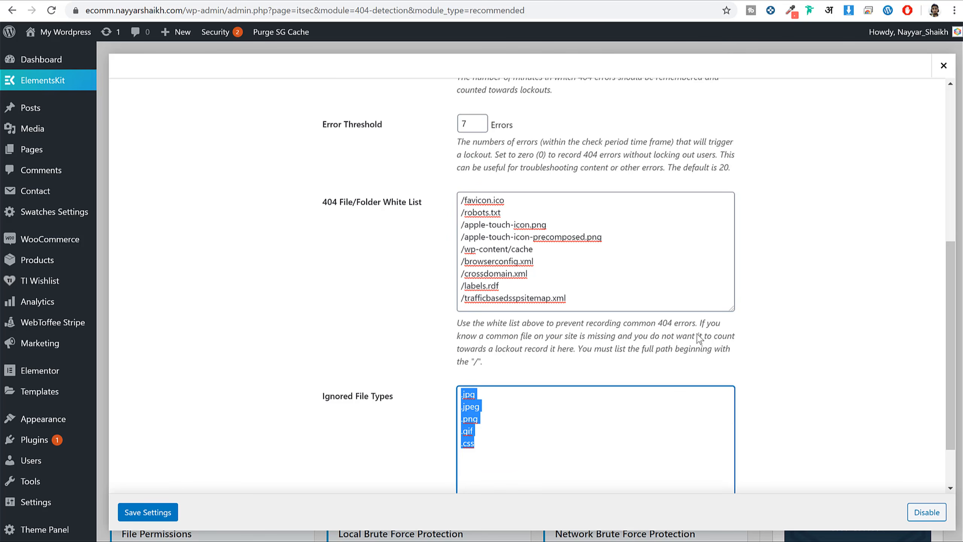
pyautogui.click(497, 460)
pyautogui.scroll(-2, 511, 448)
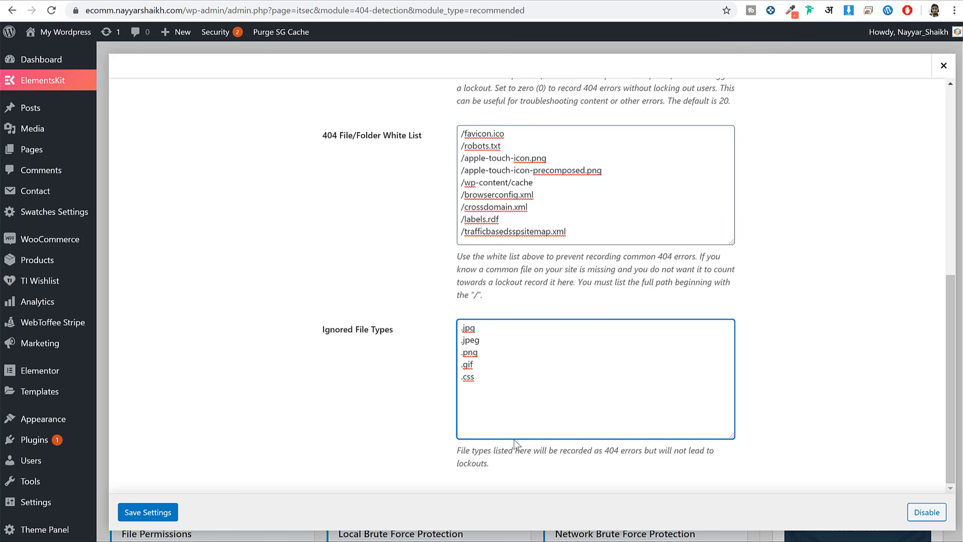
pyautogui.hotkey('ctrl', 'a')
pyautogui.scroll(1, 500, 356)
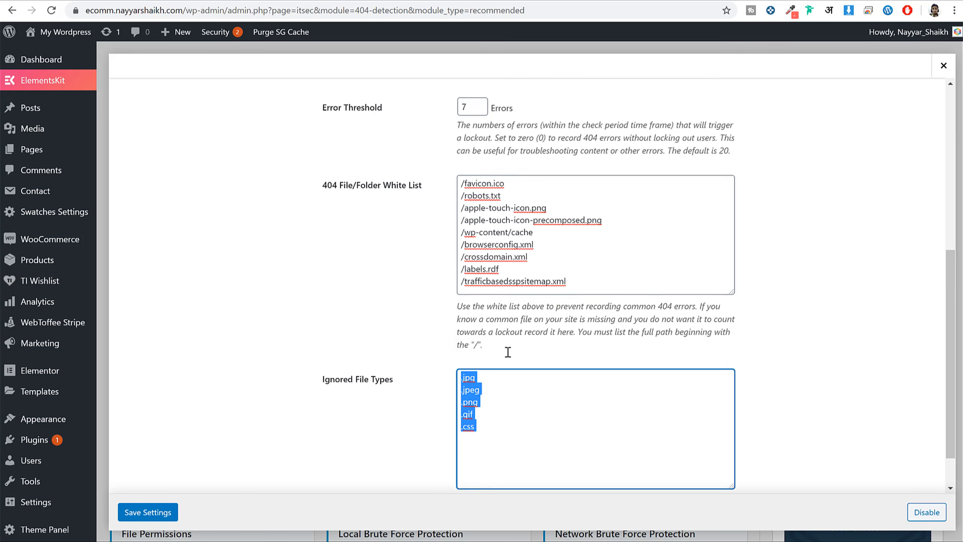
pyautogui.scroll(3, 531, 353)
# Recheck the whitelist and threshold labels, then save the 404 Detection settings.
pyautogui.click(595, 397)
pyautogui.hotkey('ctrl', 'a')
pyautogui.scroll(2, 419, 254)
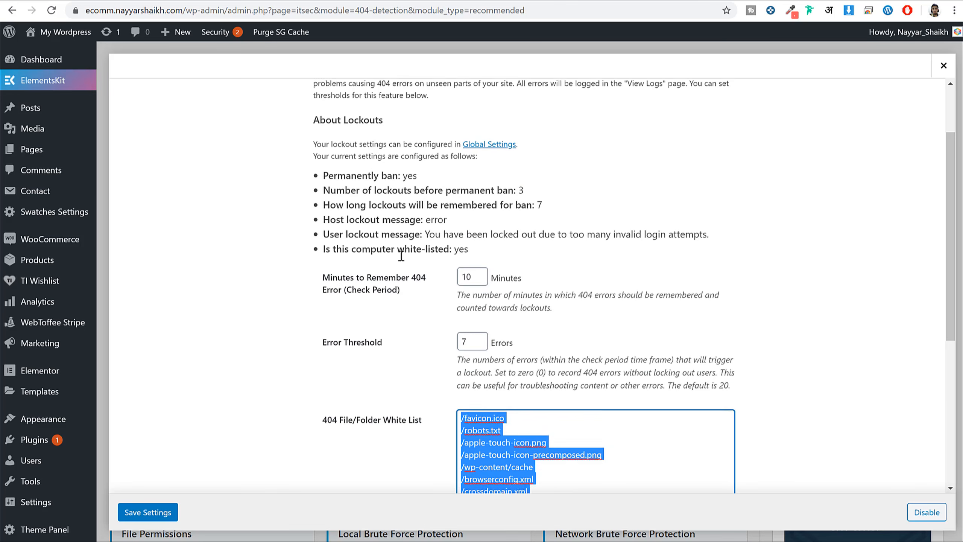
pyautogui.moveTo(321, 300); pyautogui.dragTo(403, 313)
pyautogui.moveTo(385, 365); pyautogui.dragTo(327, 321)
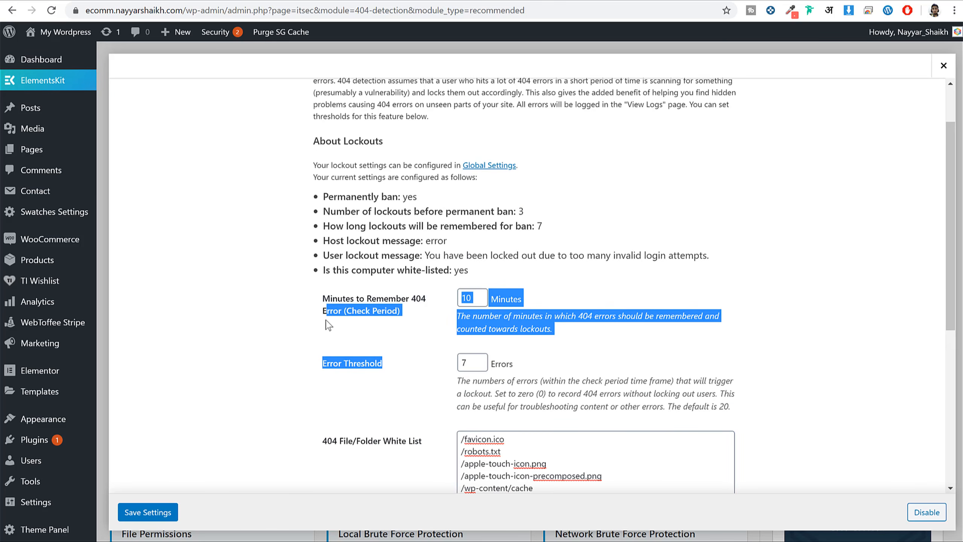
pyautogui.click(155, 520)
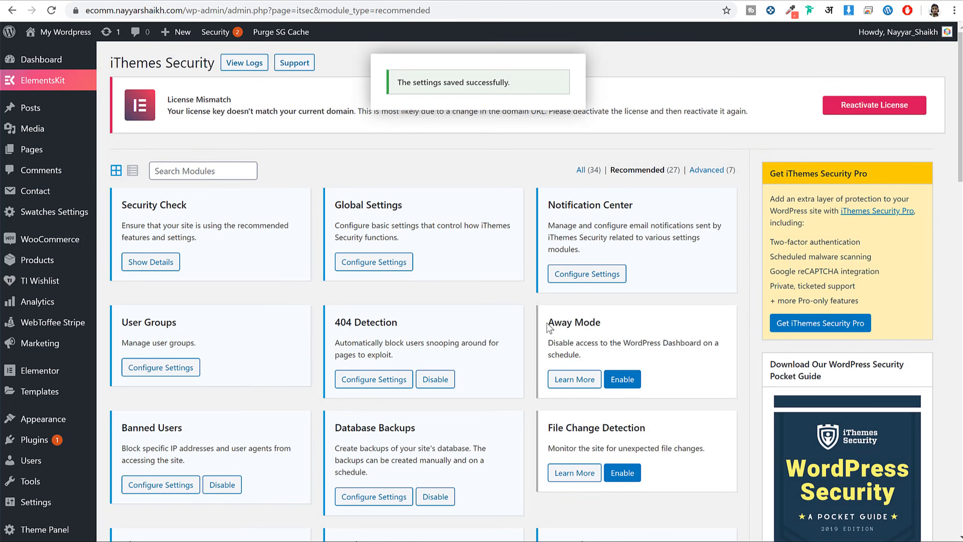
# Enable the Away Mode module and bring up its settings.
pyautogui.moveTo(549, 322); pyautogui.dragTo(611, 323)
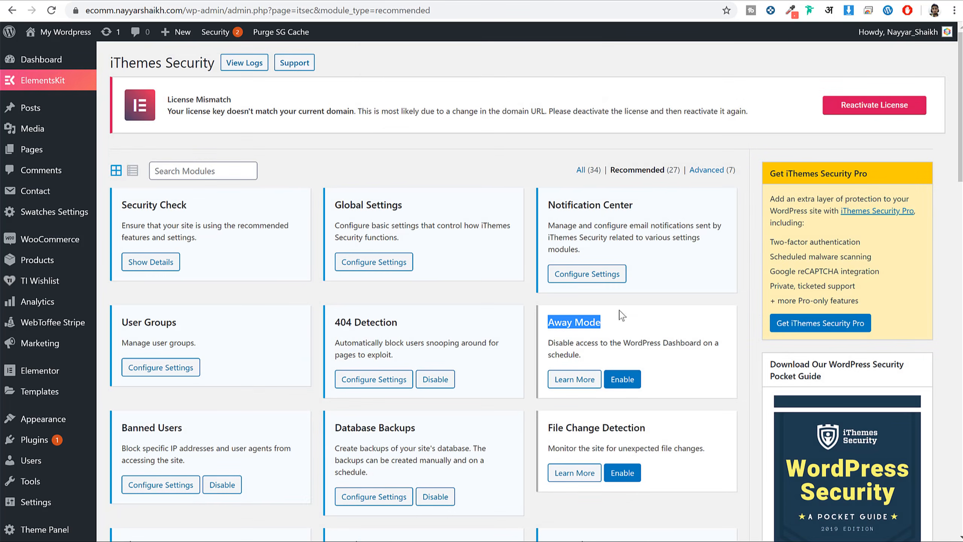
pyautogui.click(630, 379)
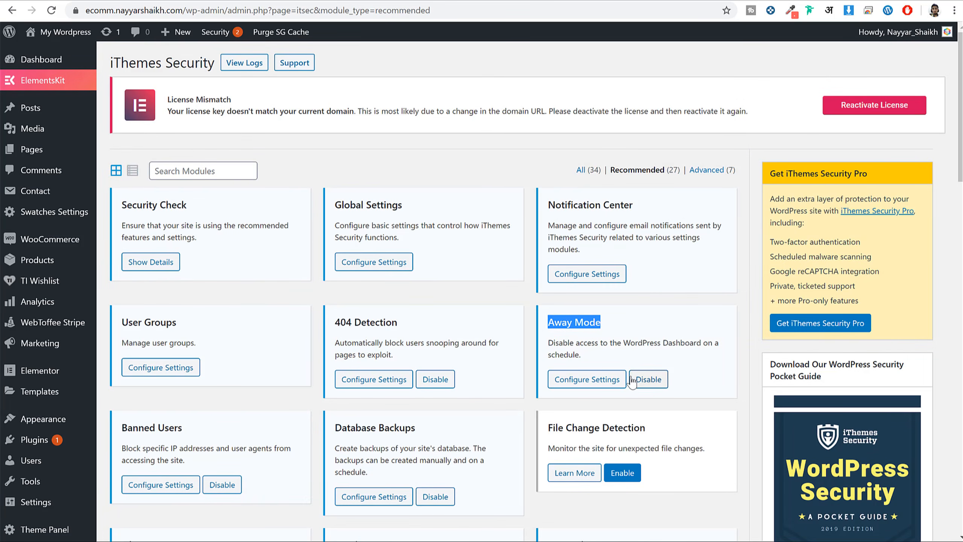
pyautogui.click(587, 381)
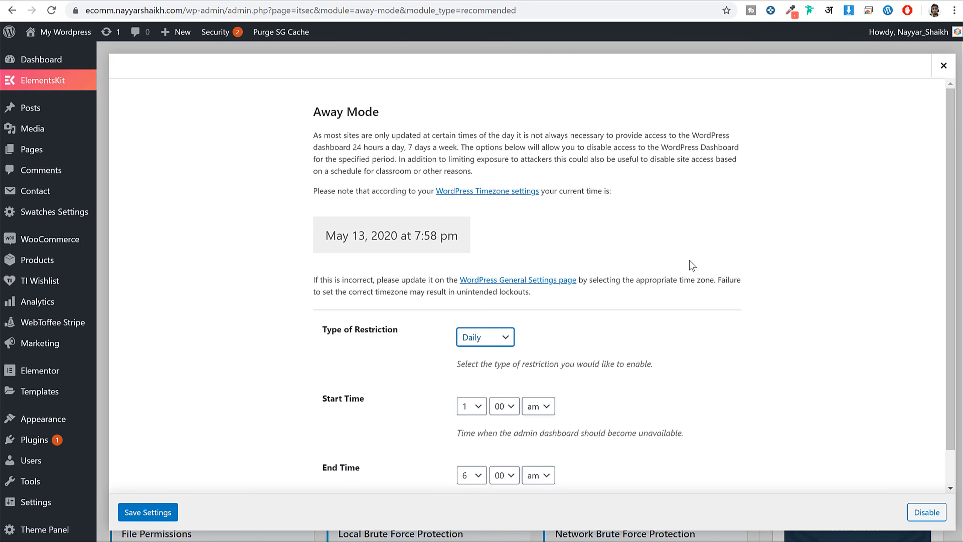
# Set the Away Mode start time to 10:00 pm.
pyautogui.scroll(-1, 755, 282)
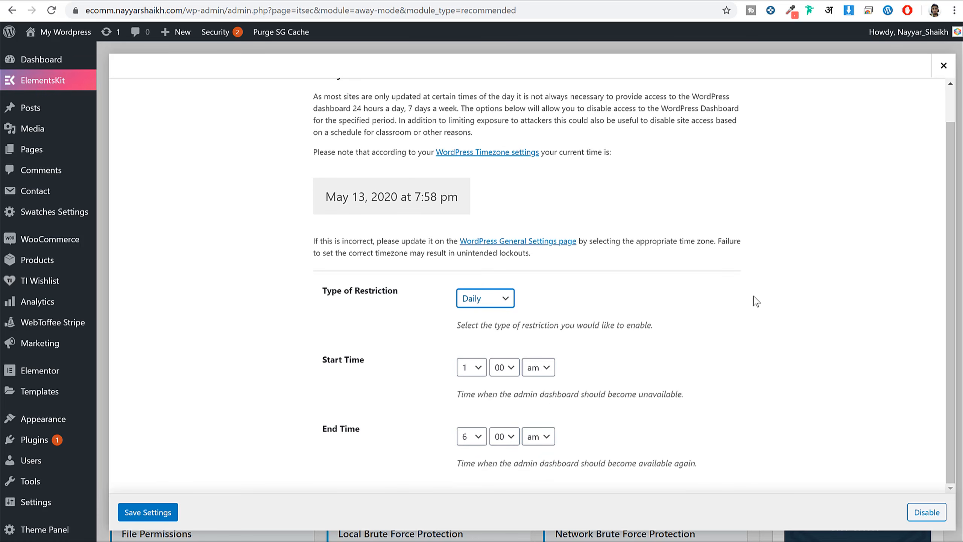
pyautogui.scroll(1, 753, 301)
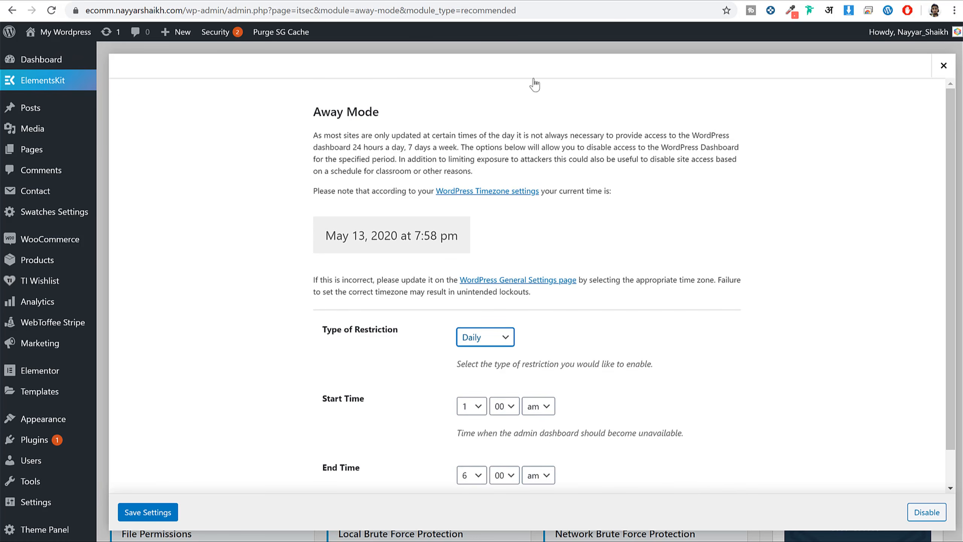
pyautogui.scroll(-1, 639, 283)
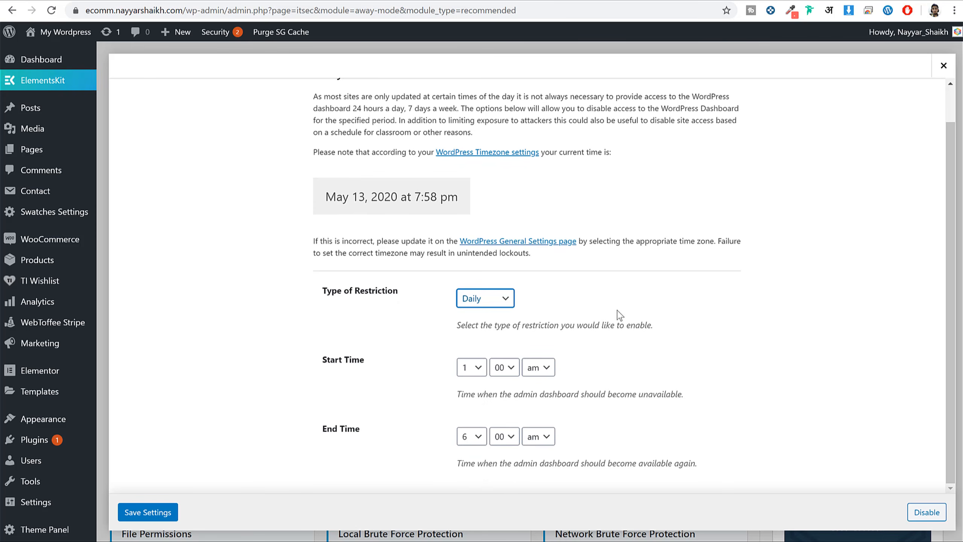
pyautogui.moveTo(319, 292); pyautogui.dragTo(396, 298)
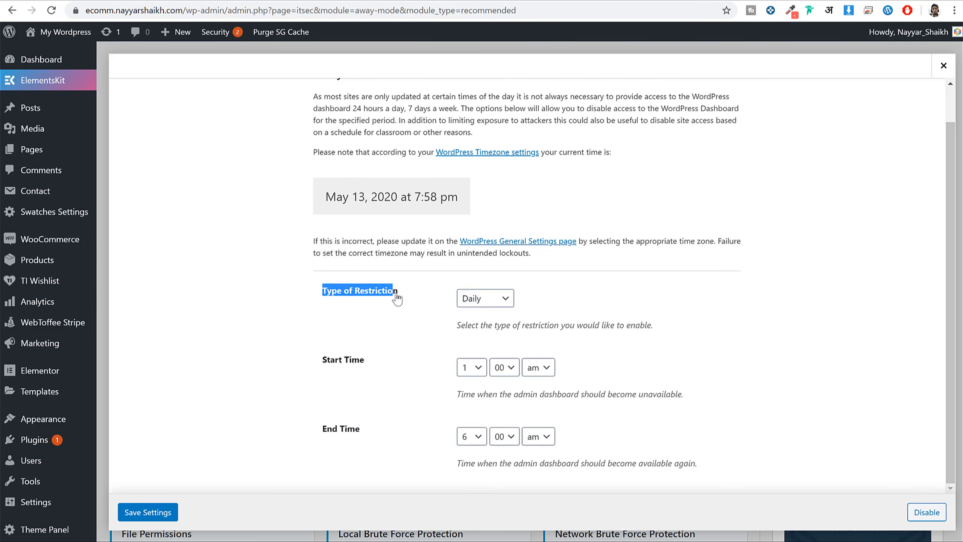
pyautogui.click(471, 367)
pyautogui.click(493, 465)
pyautogui.click(485, 364)
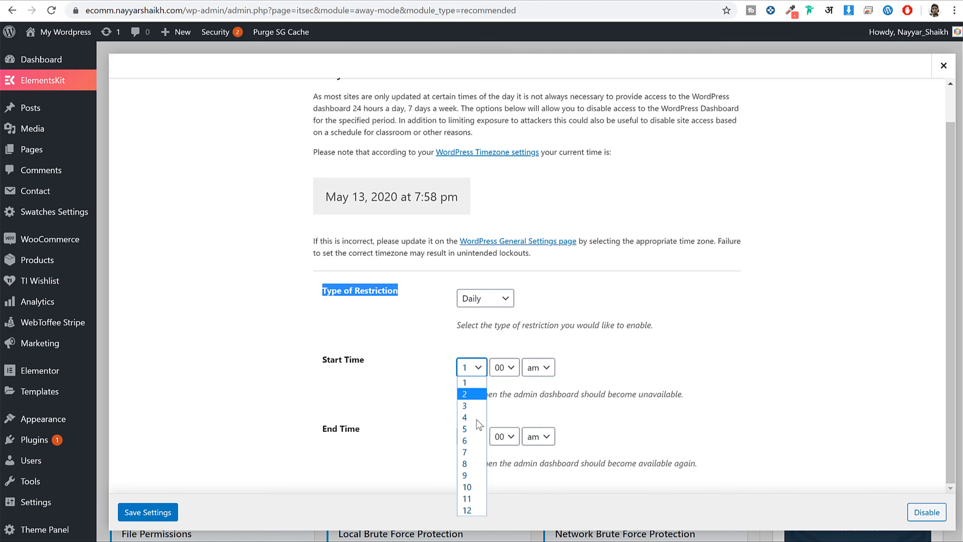
pyautogui.click(471, 485)
pyautogui.click(541, 374)
pyautogui.click(552, 395)
# Set the Away Mode end time to 9:00 am and review the time labels.
pyautogui.click(478, 438)
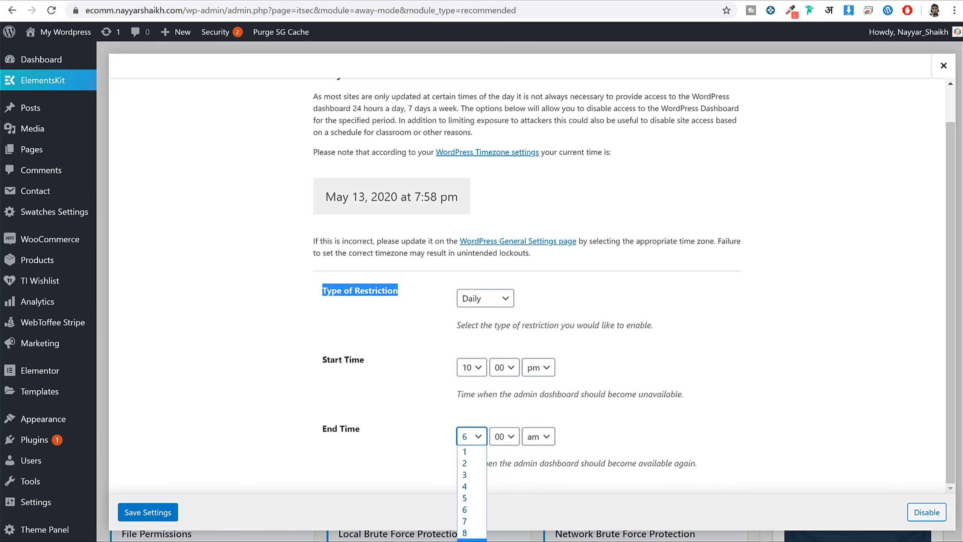
pyautogui.click(471, 537)
pyautogui.click(578, 461)
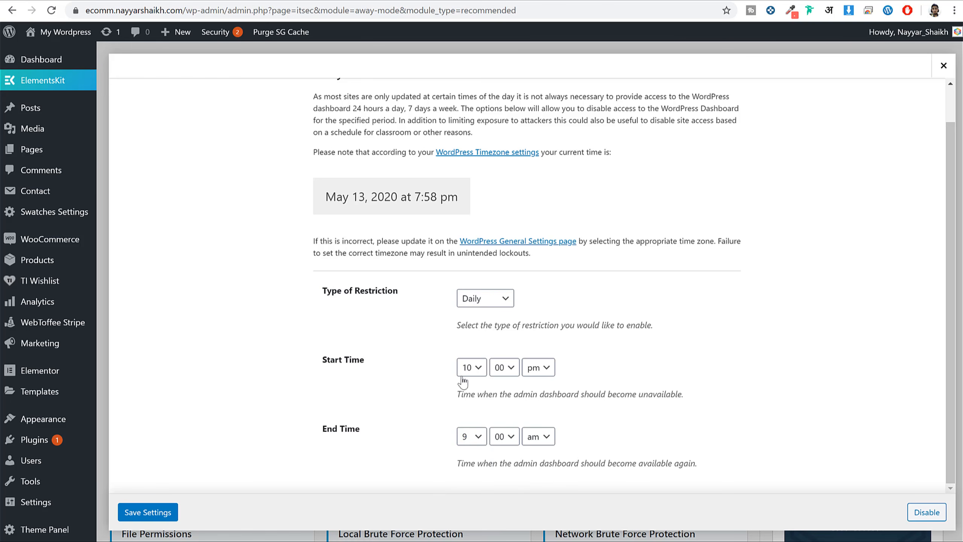
pyautogui.moveTo(384, 372); pyautogui.dragTo(318, 360)
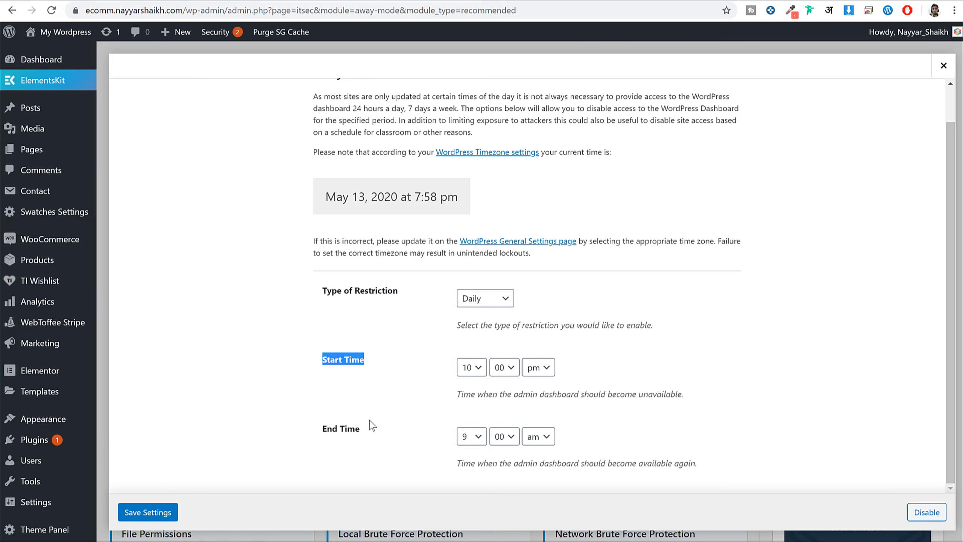
pyautogui.moveTo(370, 430); pyautogui.dragTo(320, 431)
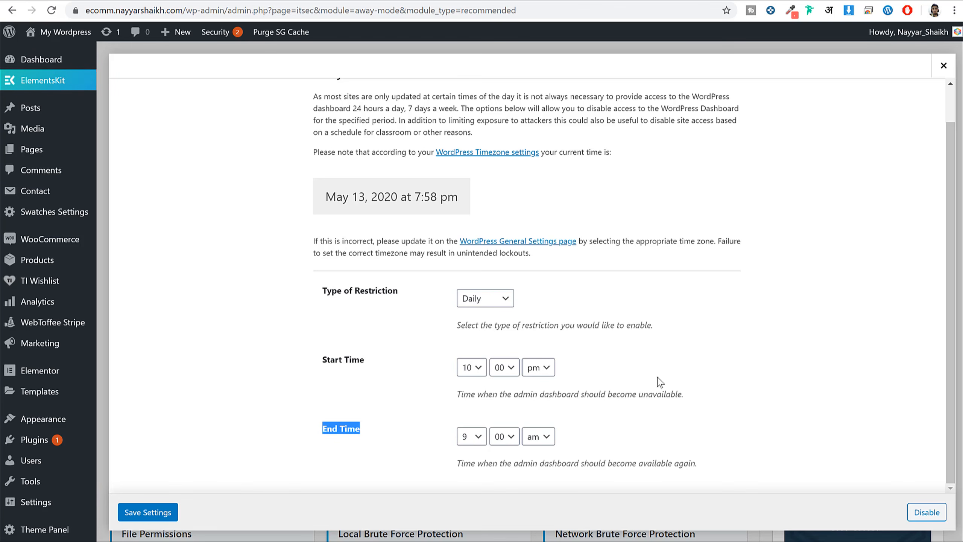
pyautogui.click(733, 300)
pyautogui.scroll(1, 737, 309)
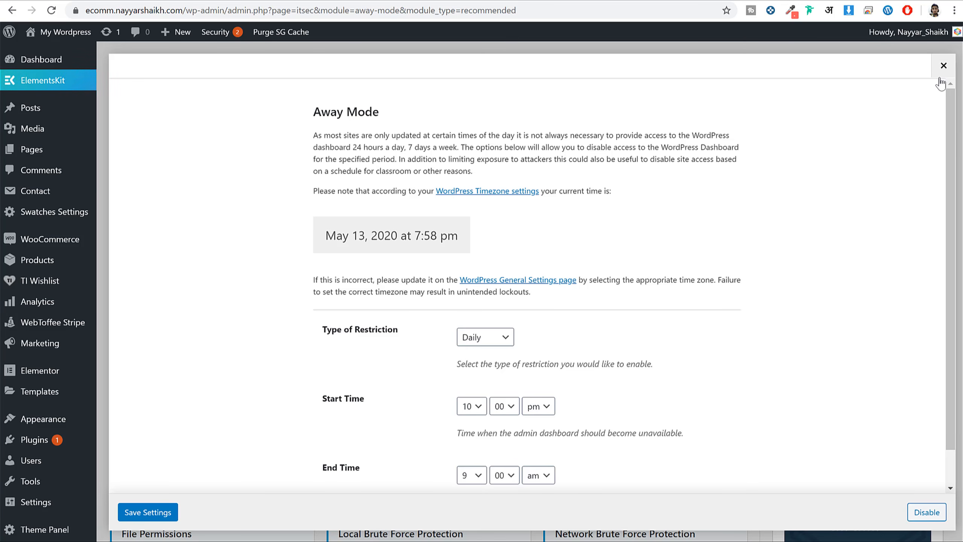
pyautogui.scroll(-1, 639, 433)
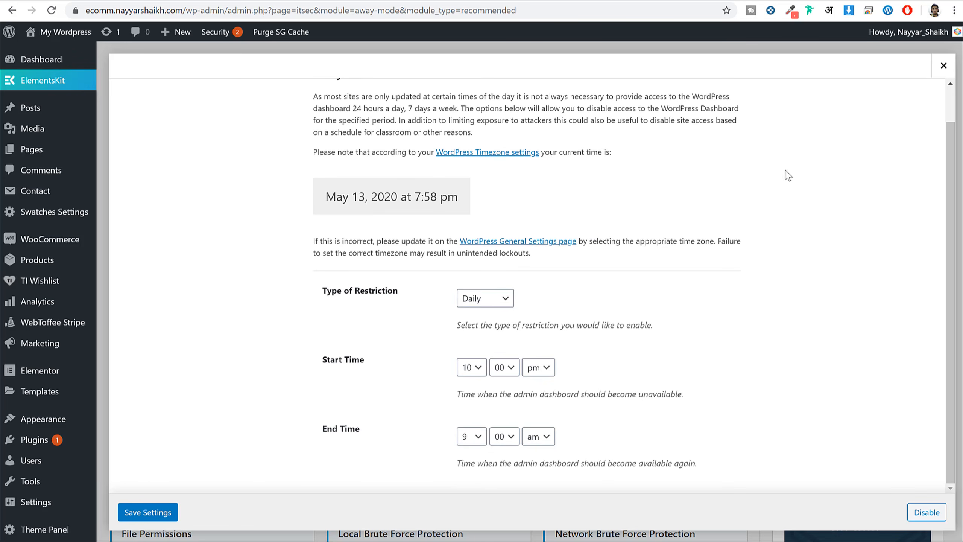
# Review the Away Mode heading and description paragraph.
pyautogui.scroll(1, 796, 188)
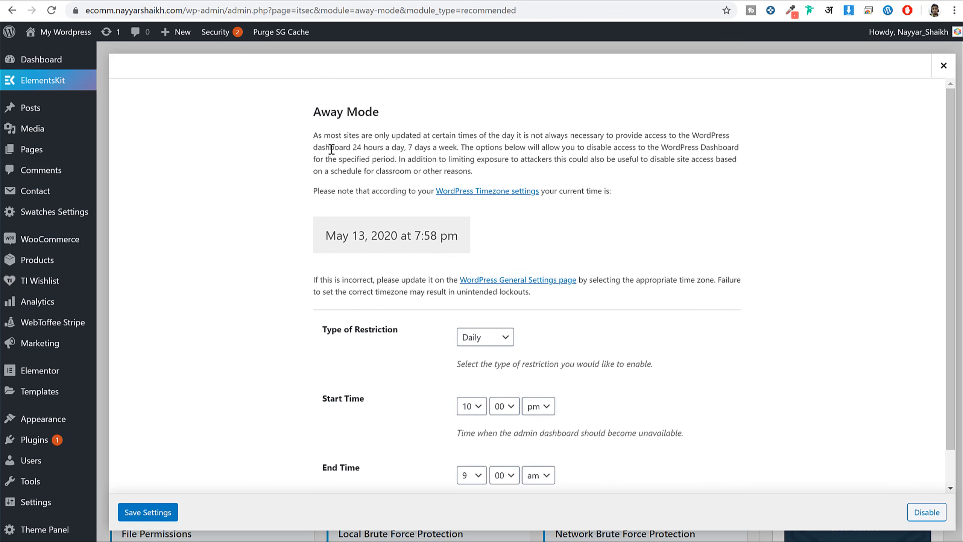
pyautogui.moveTo(314, 135); pyautogui.dragTo(336, 135)
pyautogui.click(512, 168)
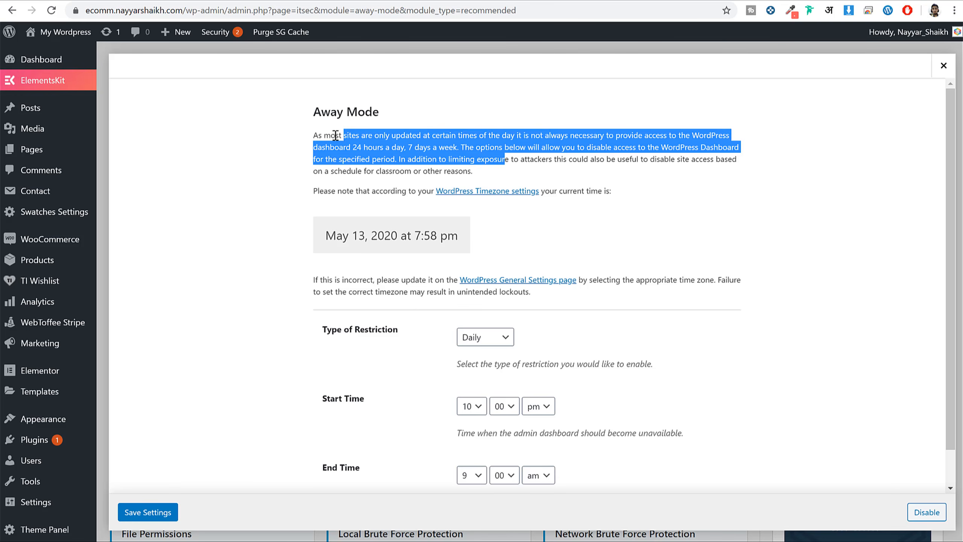
pyautogui.click(335, 135)
pyautogui.tripleClick(350, 112)
pyautogui.click(436, 119)
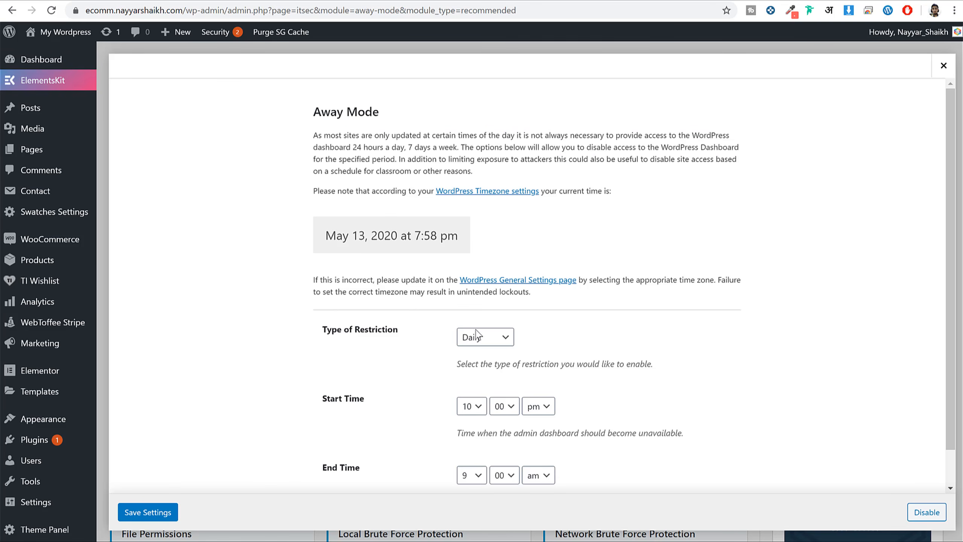
pyautogui.click(143, 513)
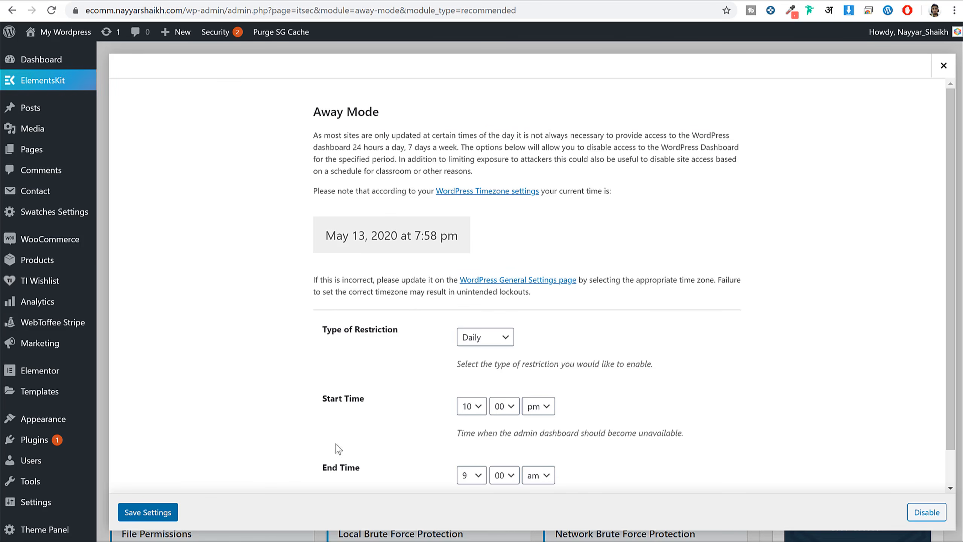
# Switch the restriction to One Time, running from 2020-05-20 to 2020-05-27.
pyautogui.click(490, 337)
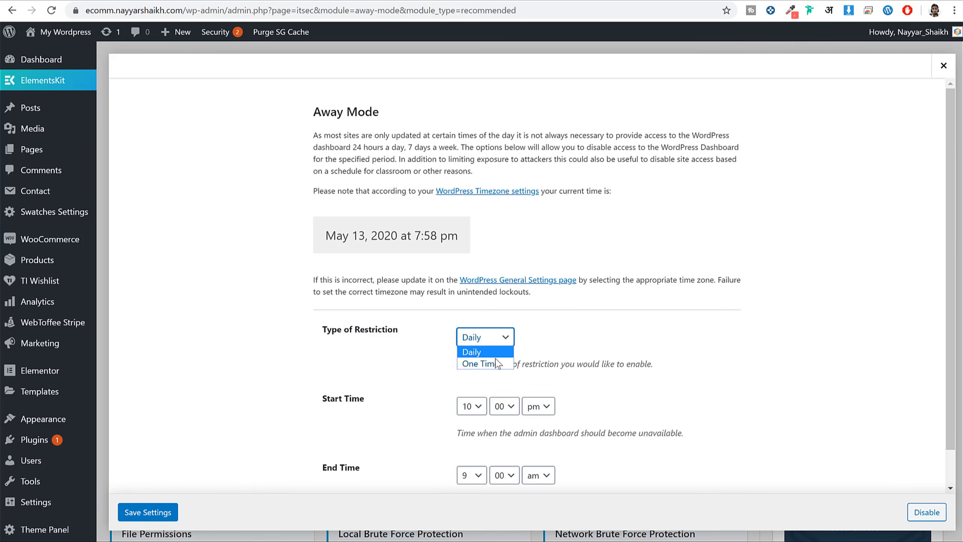
pyautogui.click(474, 361)
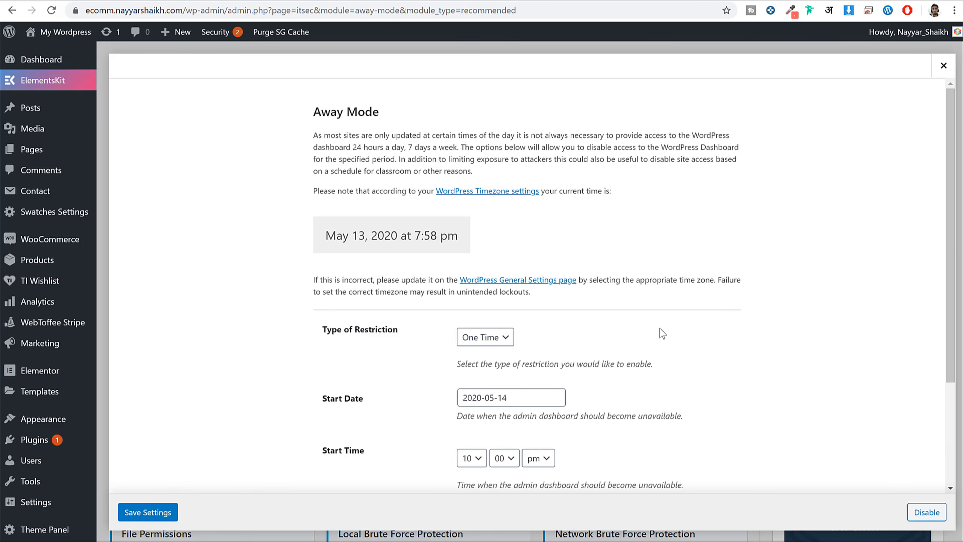
pyautogui.scroll(-3, 641, 332)
pyautogui.click(534, 257)
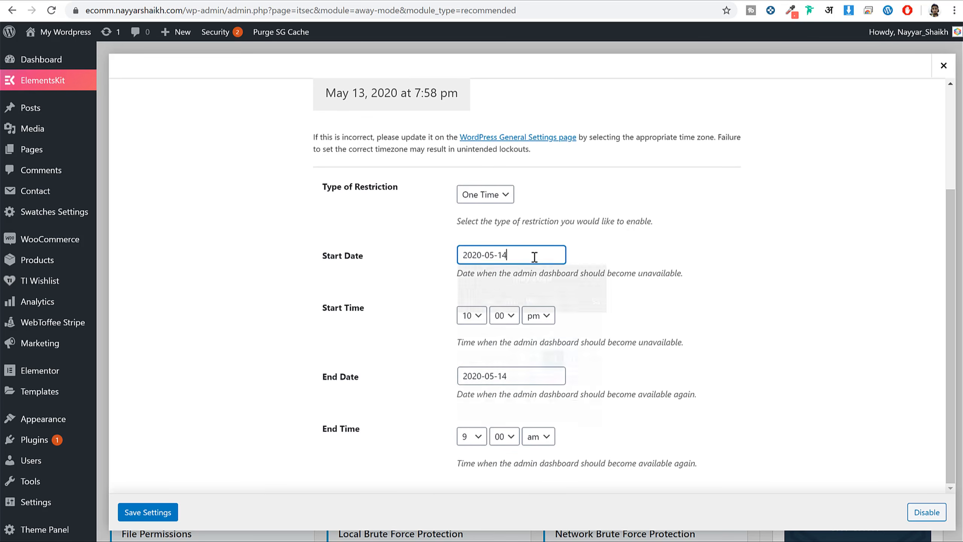
pyautogui.click(532, 379)
pyautogui.click(531, 376)
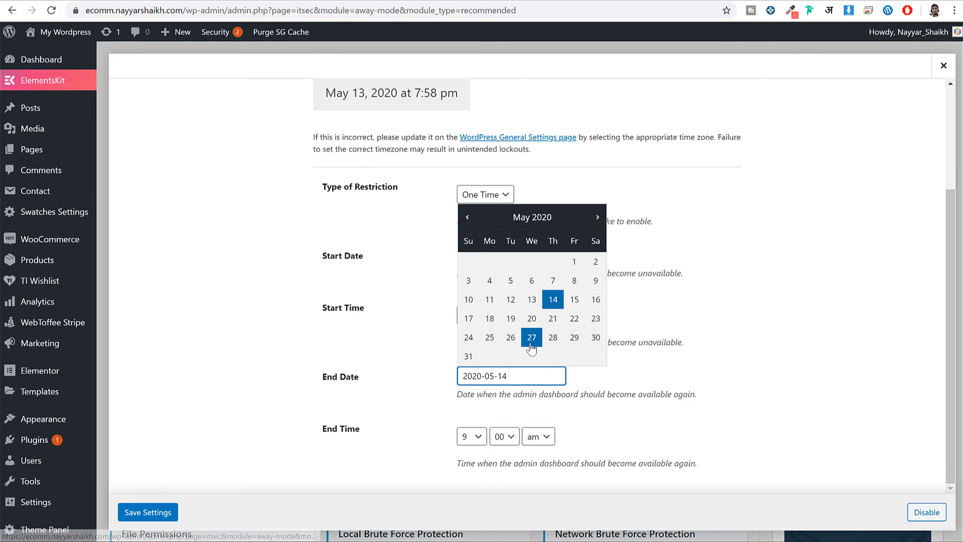
pyautogui.click(532, 340)
# Verify both dates in their calendars and close the Away Mode settings.
pyautogui.tripleClick(527, 256)
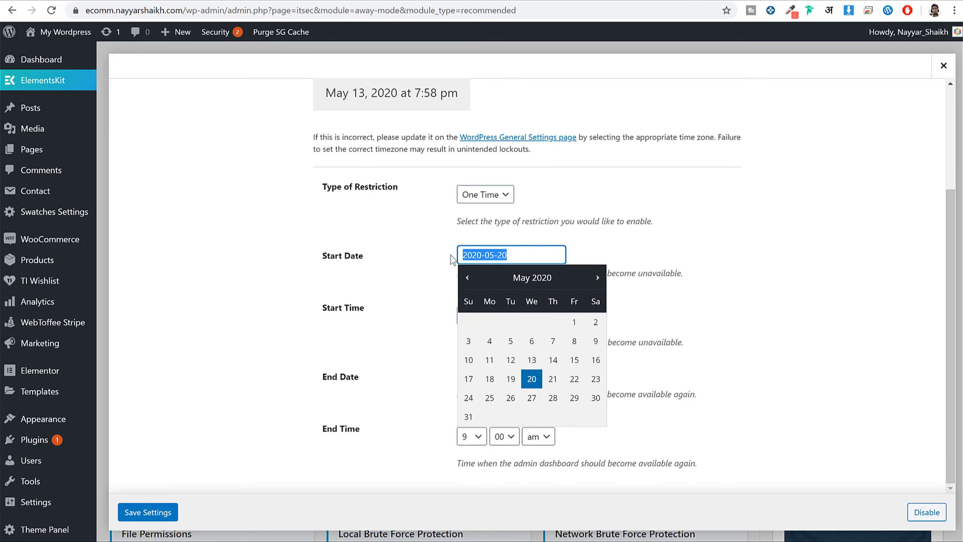
pyautogui.click(670, 230)
pyautogui.click(525, 375)
pyautogui.click(410, 372)
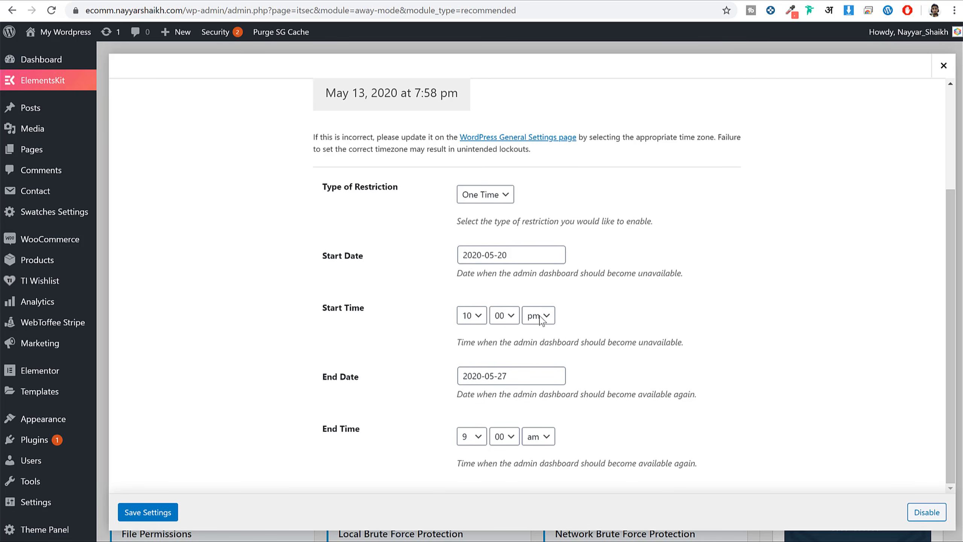
pyautogui.click(944, 65)
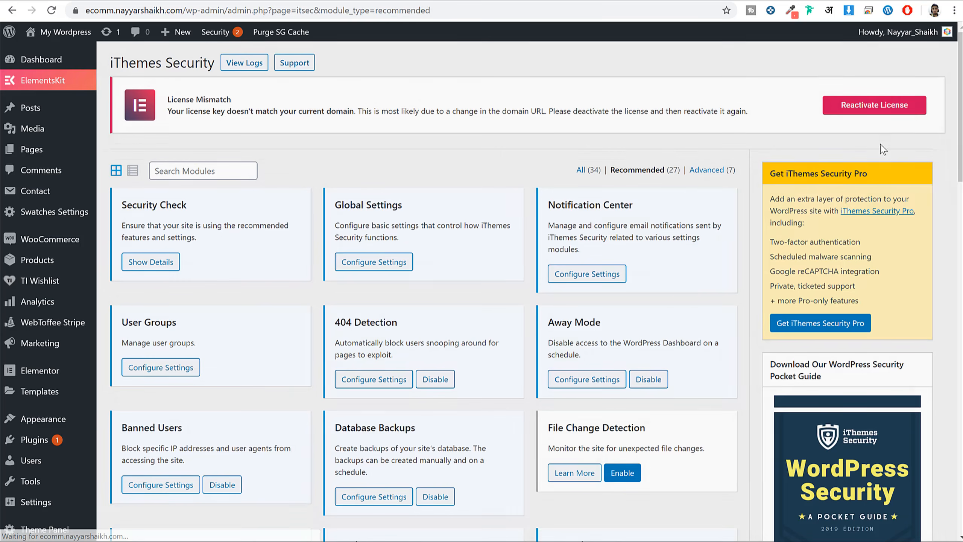
# Disable Away Mode on the security modules page.
pyautogui.scroll(-2, 676, 296)
pyautogui.click(660, 321)
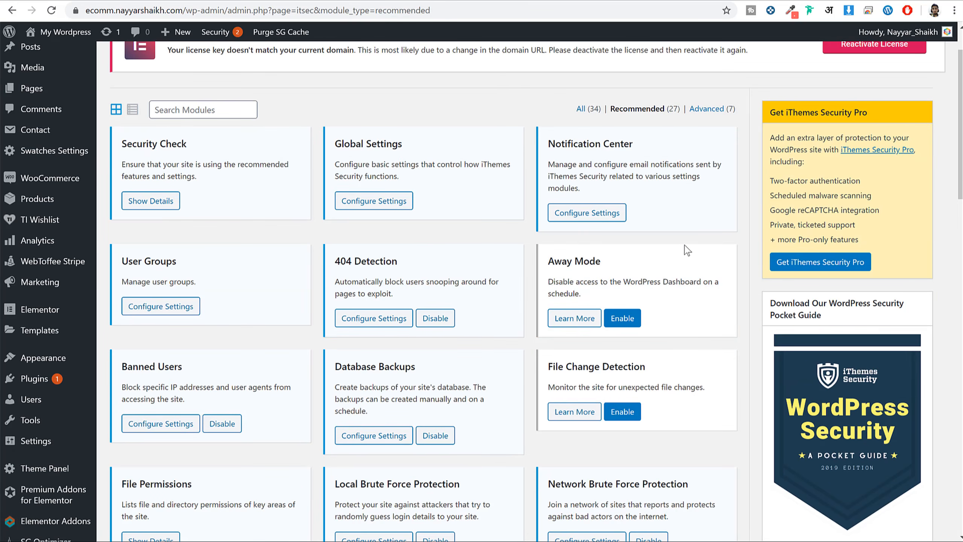
pyautogui.scroll(-5, 319, 299)
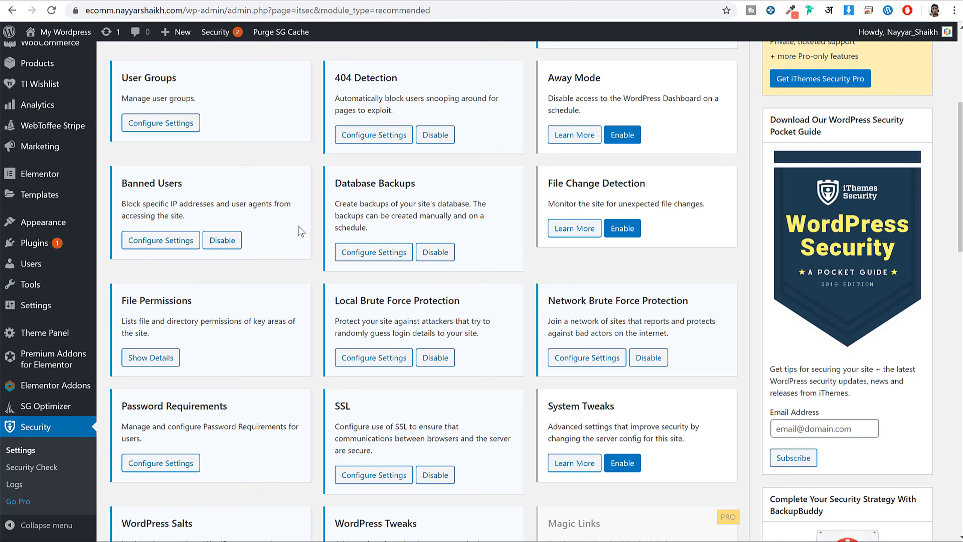
# Enable HackRepair.com's blacklist in Banned Users settings and save.
pyautogui.click(160, 240)
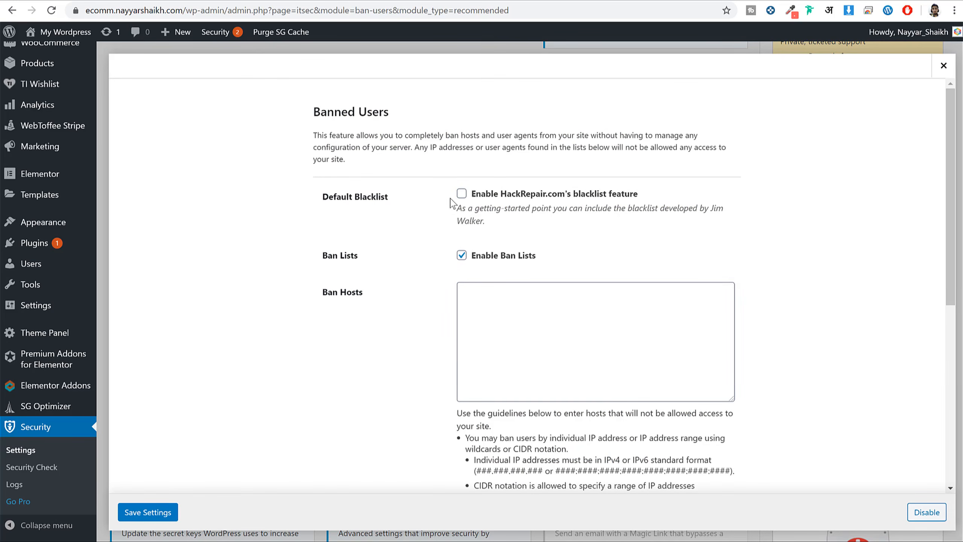
pyautogui.click(462, 194)
pyautogui.moveTo(471, 198); pyautogui.dragTo(637, 200)
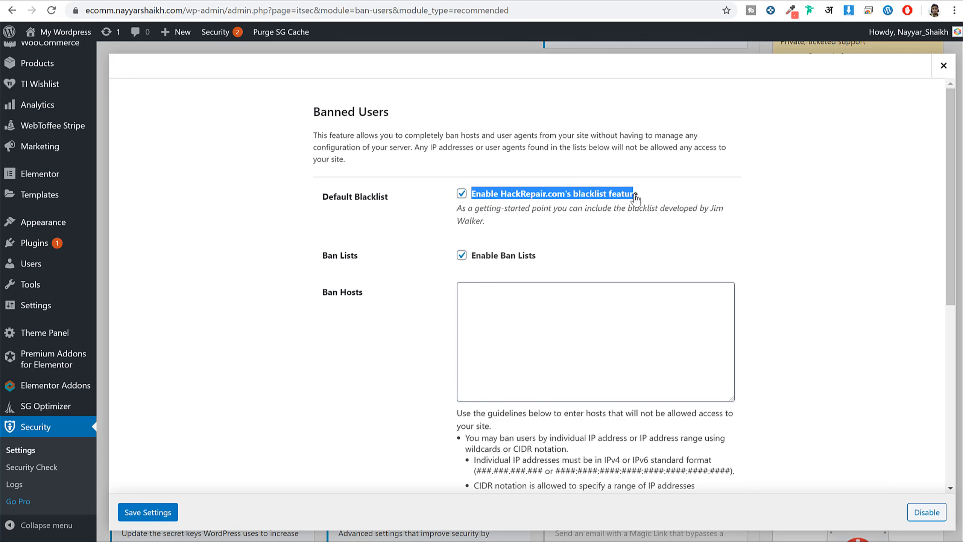
pyautogui.click(637, 200)
pyautogui.click(543, 201)
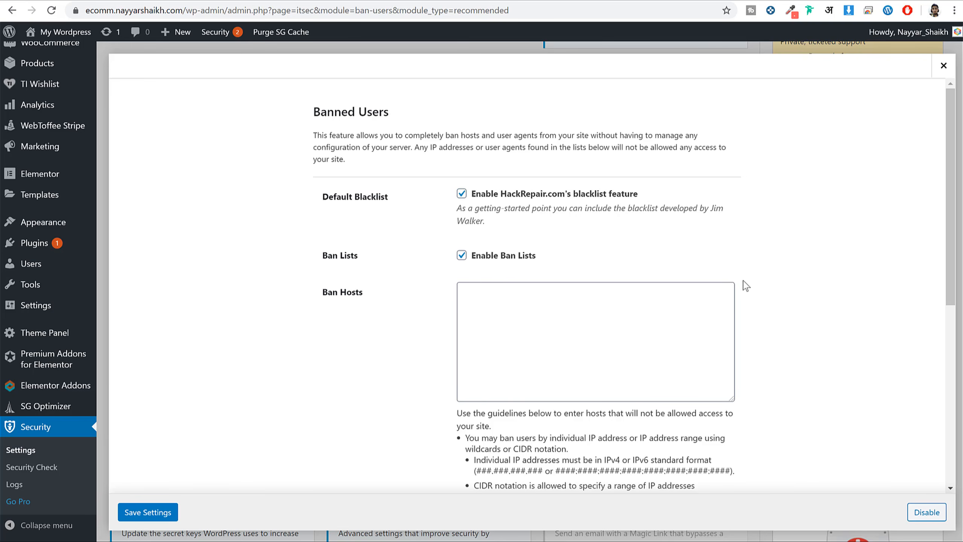
pyautogui.scroll(-4, 615, 266)
pyautogui.scroll(-3, 614, 265)
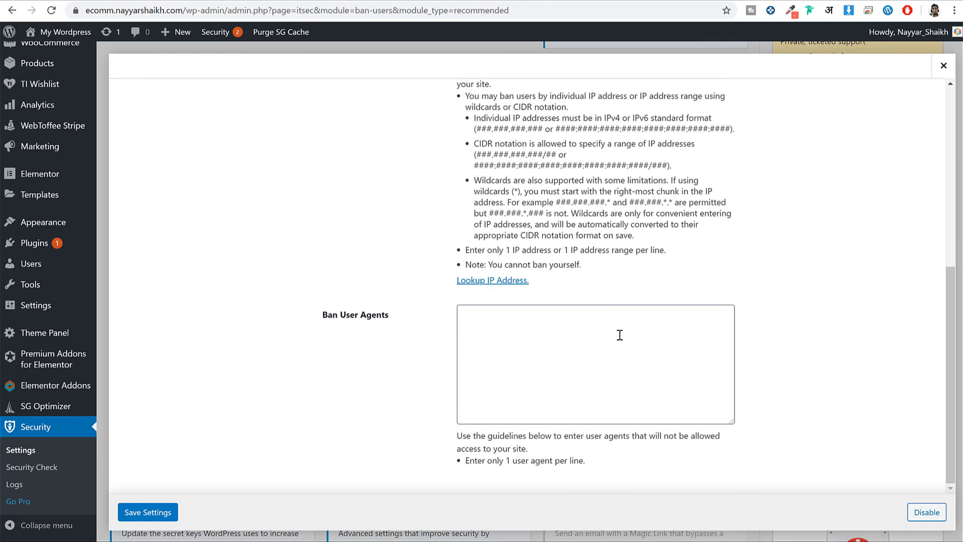
pyautogui.scroll(6, 632, 338)
pyautogui.scroll(-4, 632, 337)
pyautogui.click(149, 516)
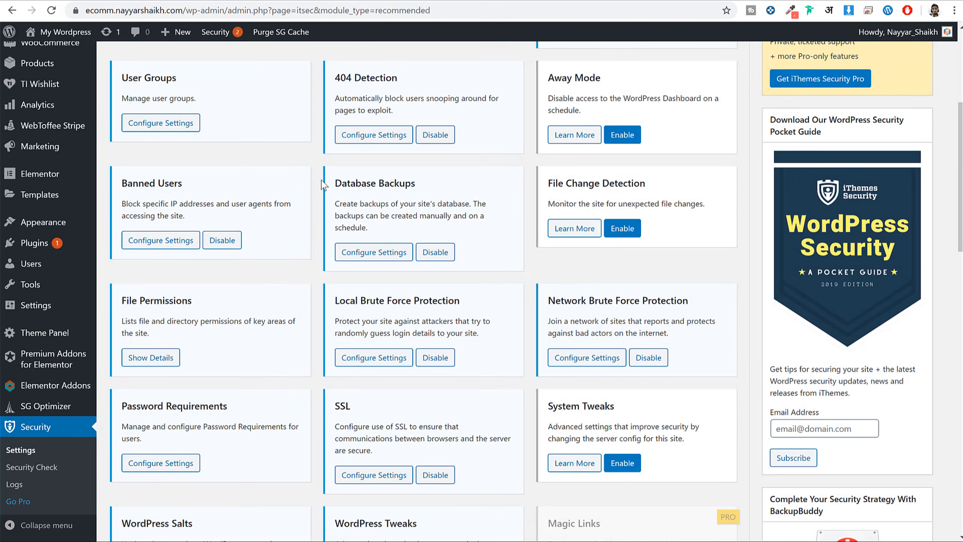
# Keep database backups on Email Only, set Backups to Retain to 3, and save.
pyautogui.click(377, 253)
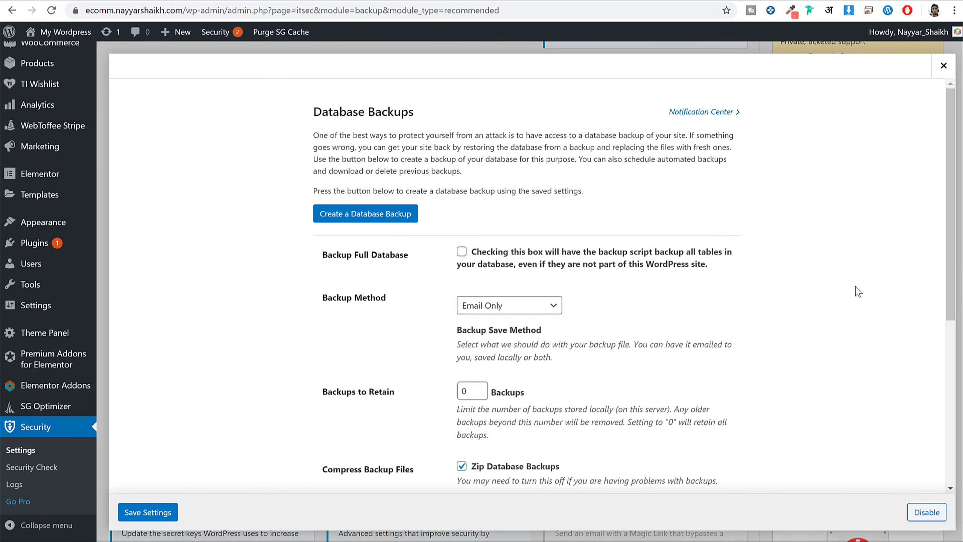
pyautogui.scroll(-8, 855, 289)
pyautogui.scroll(8, 856, 282)
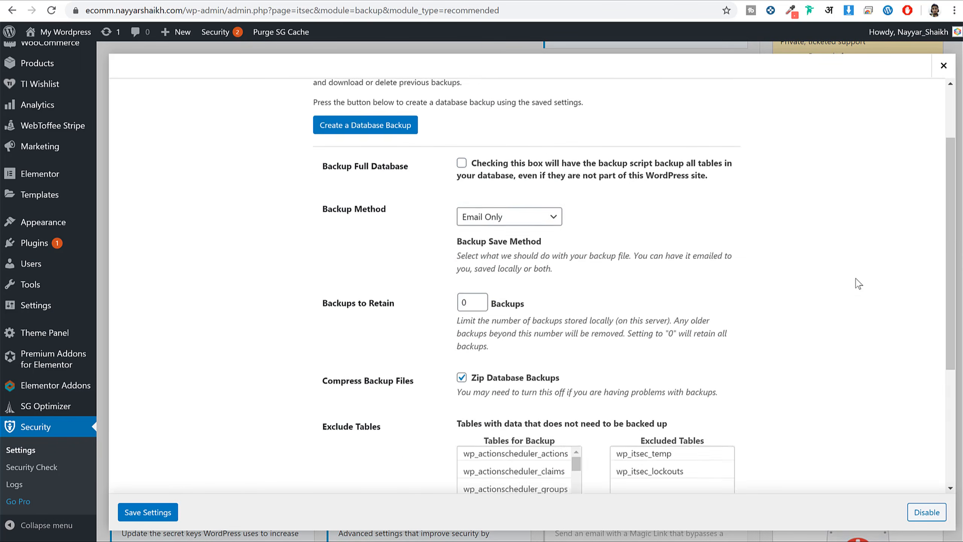
pyautogui.click(514, 307)
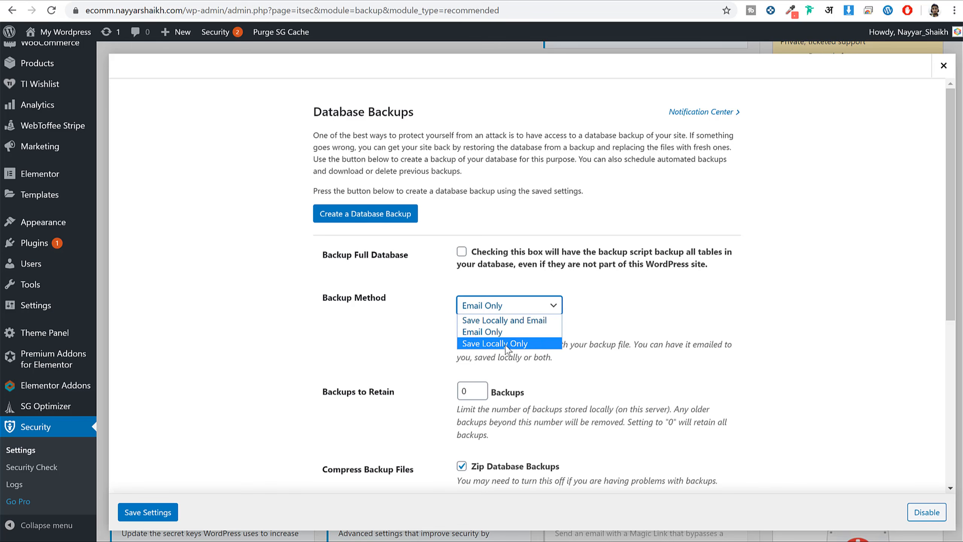
pyautogui.click(516, 330)
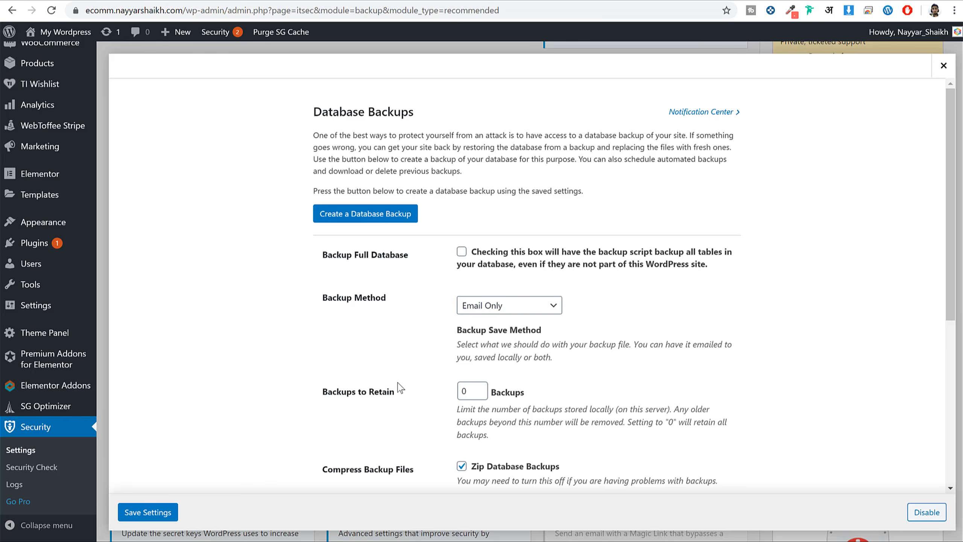
pyautogui.scroll(-2, 460, 347)
pyautogui.moveTo(470, 335); pyautogui.dragTo(424, 333)
pyautogui.write('3')
pyautogui.click(585, 340)
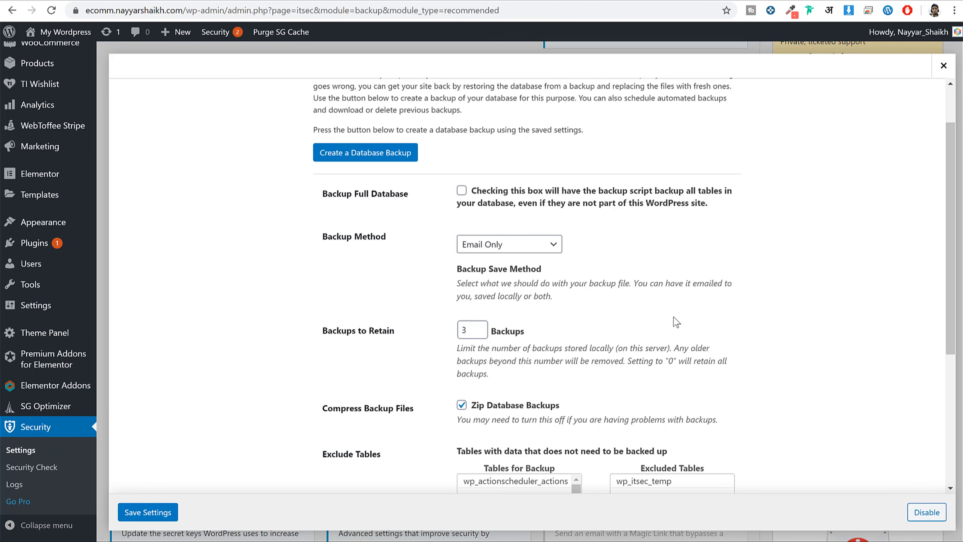
pyautogui.scroll(-5, 538, 322)
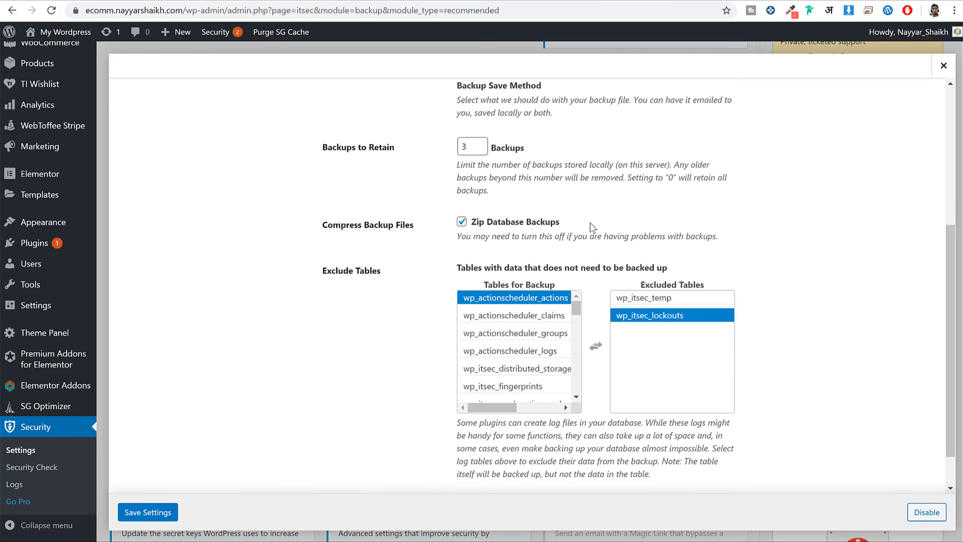
pyautogui.scroll(-1, 797, 262)
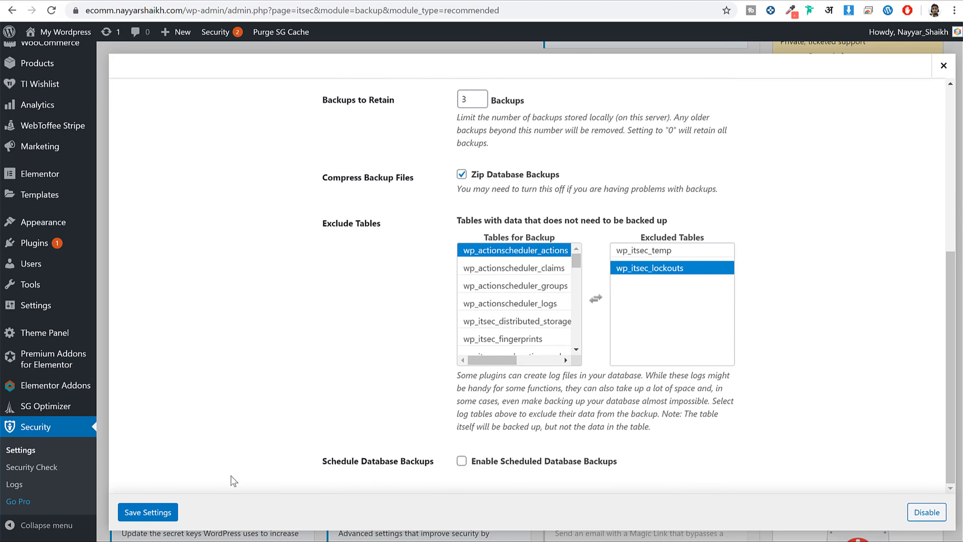
pyautogui.click(146, 513)
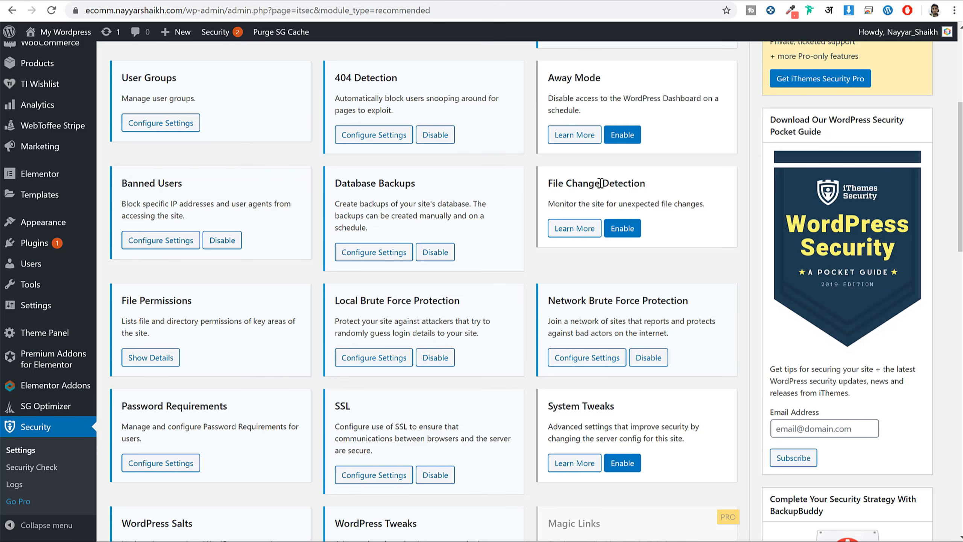
# Enable File Change Detection and open its settings to review the Files and Folders List.
pyautogui.click(623, 228)
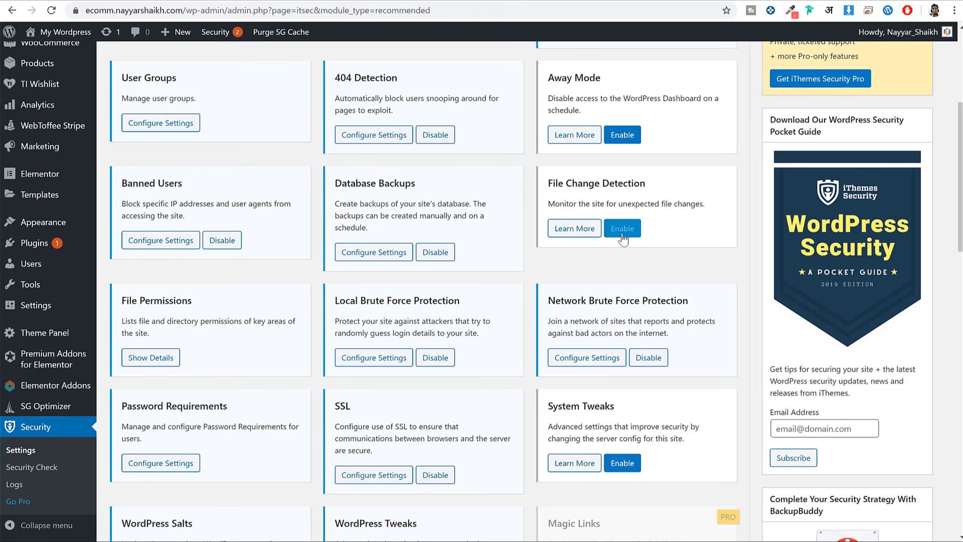
pyautogui.click(560, 237)
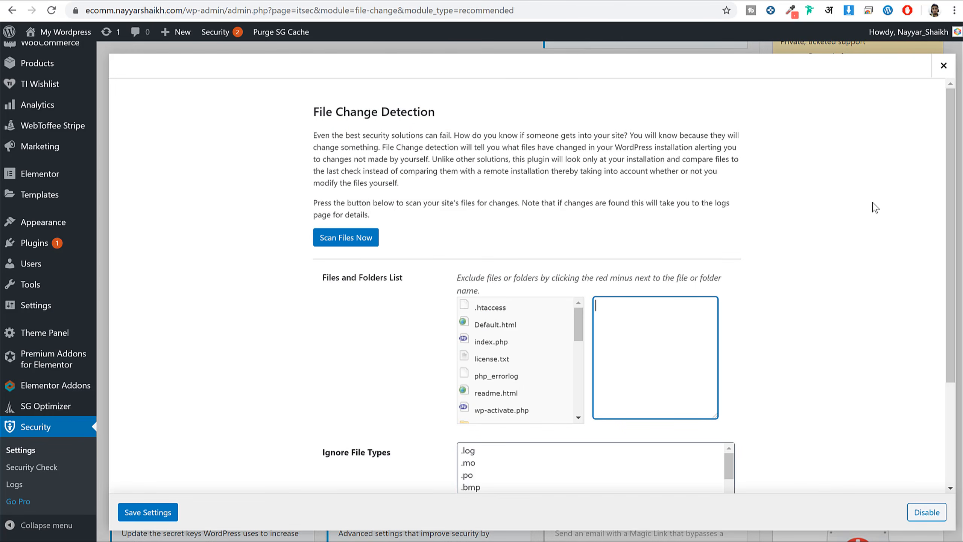
pyautogui.moveTo(322, 278); pyautogui.dragTo(399, 279)
pyautogui.scroll(-5, 536, 375)
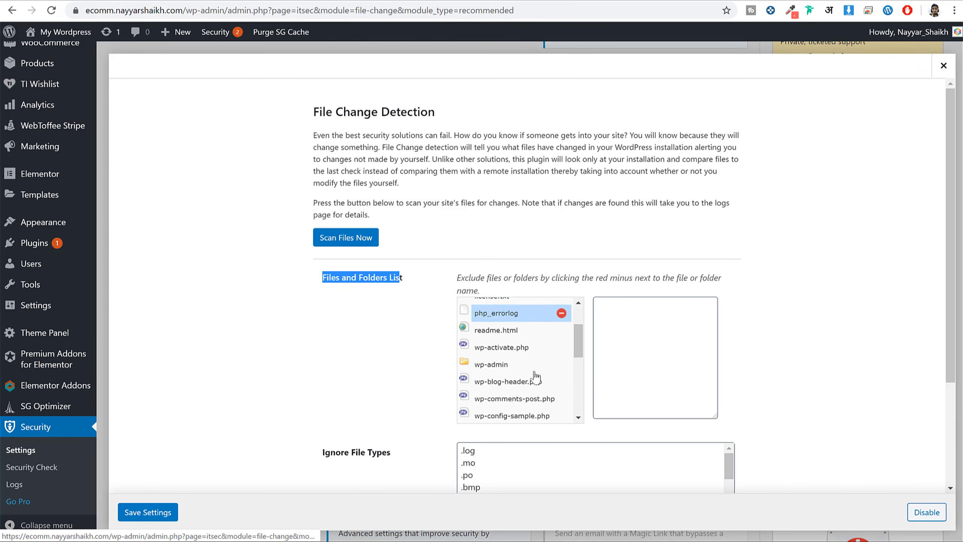
pyautogui.scroll(-1, 536, 376)
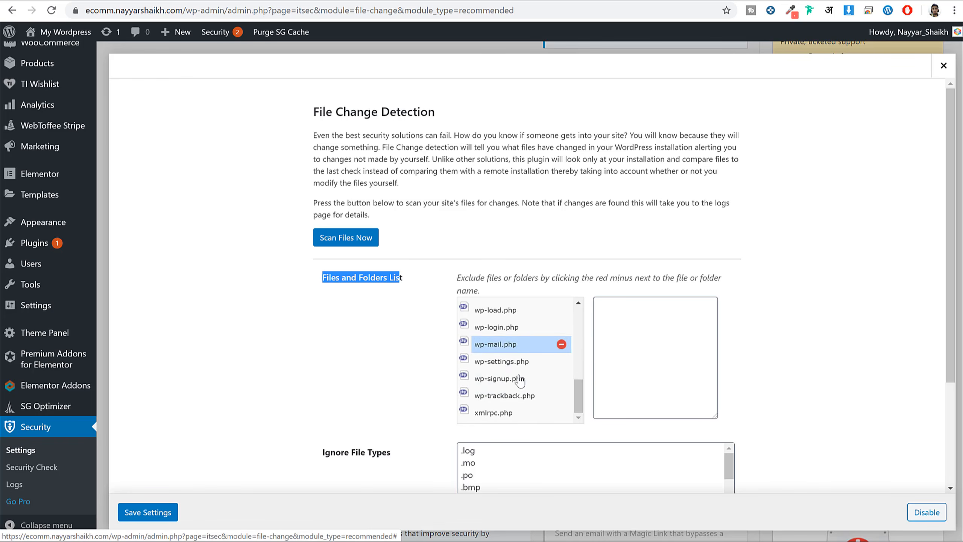
pyautogui.scroll(3, 538, 414)
pyautogui.scroll(-3, 535, 395)
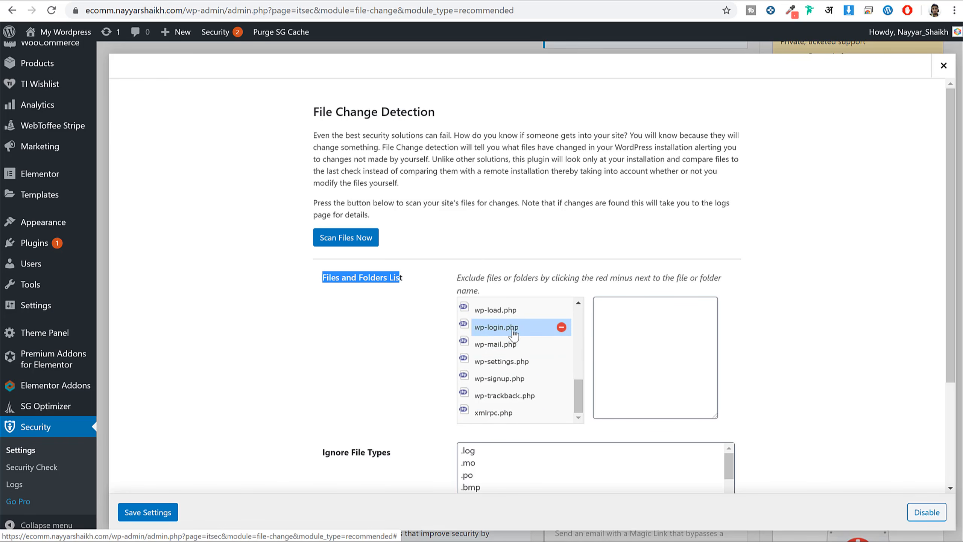
pyautogui.scroll(3, 516, 370)
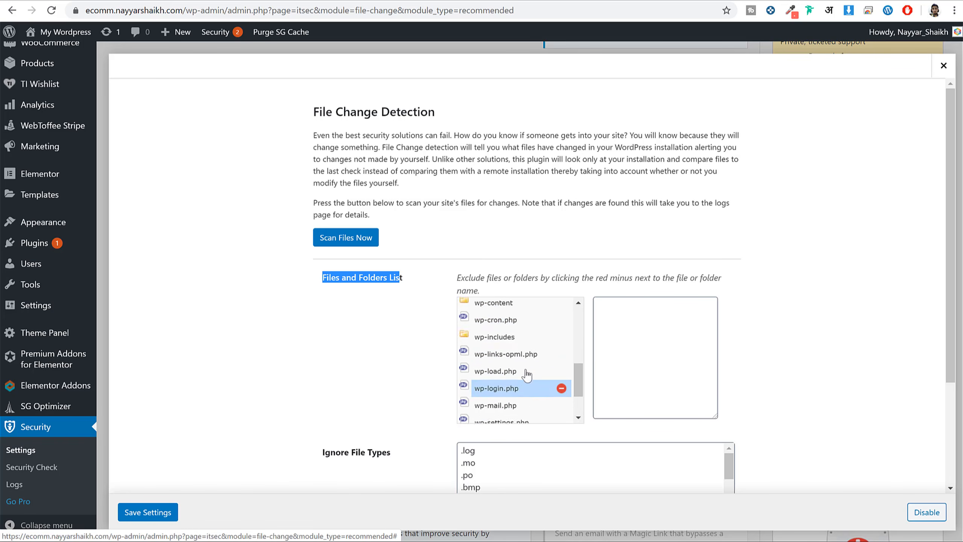
pyautogui.scroll(1, 516, 370)
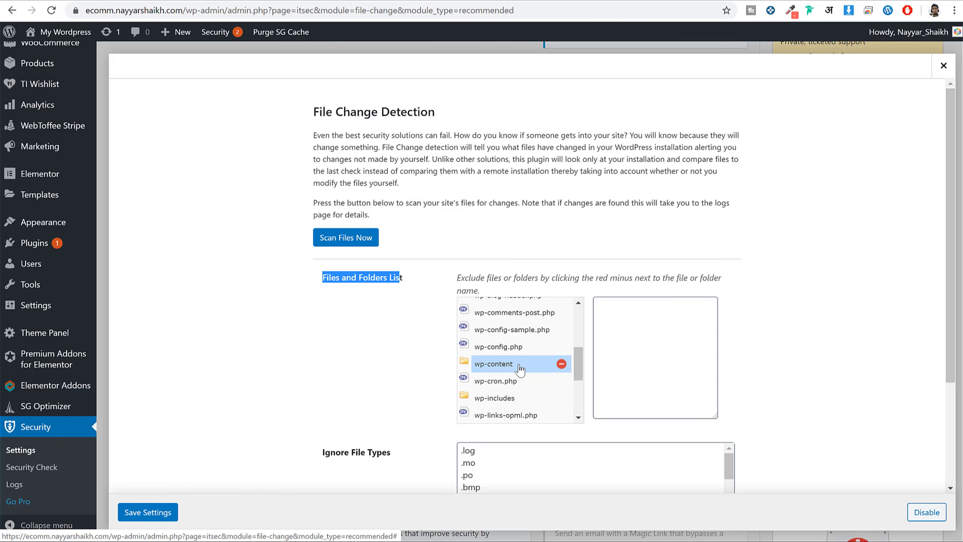
pyautogui.scroll(3, 519, 370)
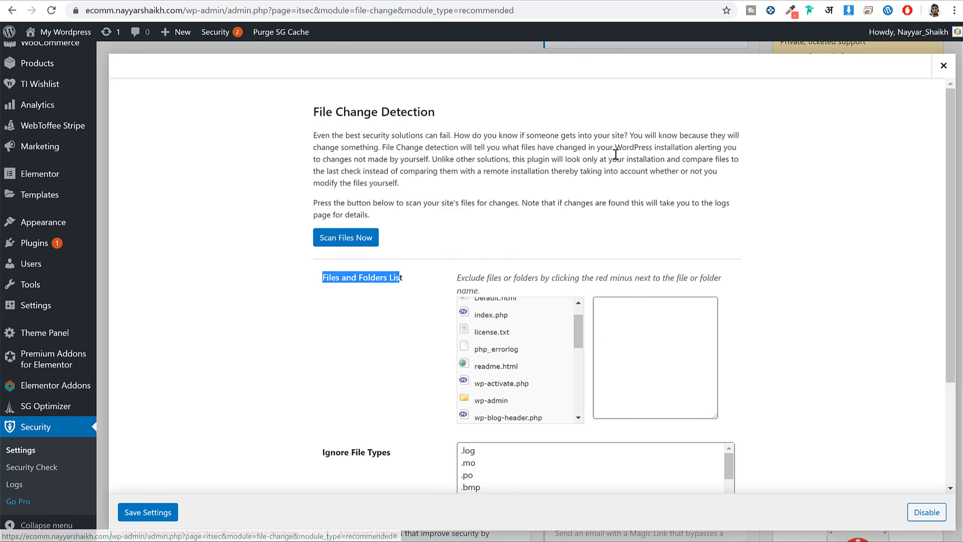
# Look over the file list once more and save the File Change Detection settings.
pyautogui.click(637, 151)
pyautogui.scroll(-3, 789, 262)
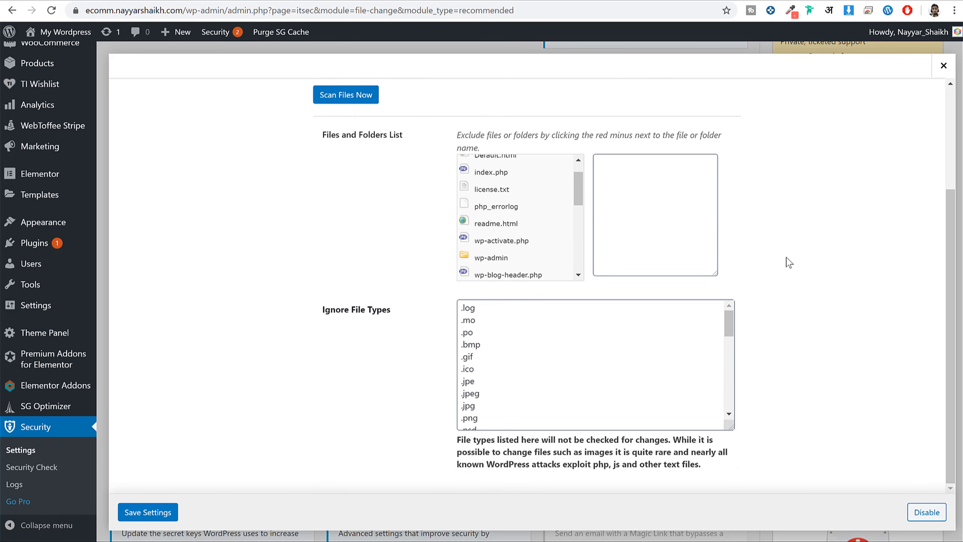
pyautogui.scroll(-6, 707, 369)
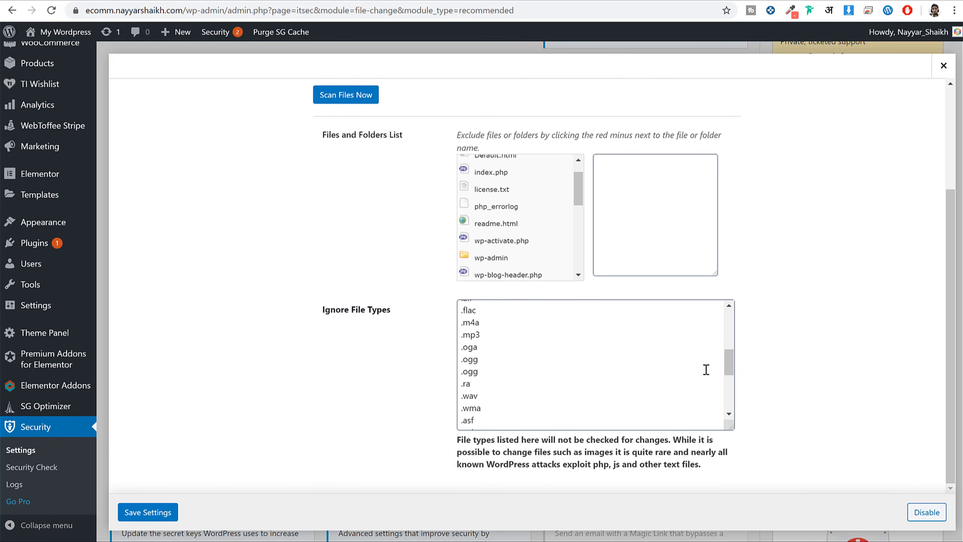
pyautogui.scroll(9, 712, 369)
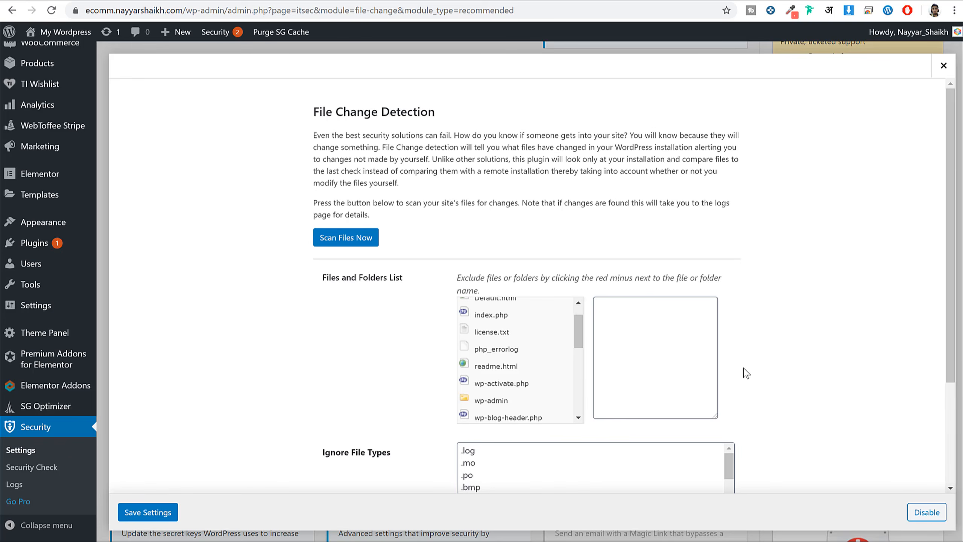
pyautogui.scroll(2, 538, 371)
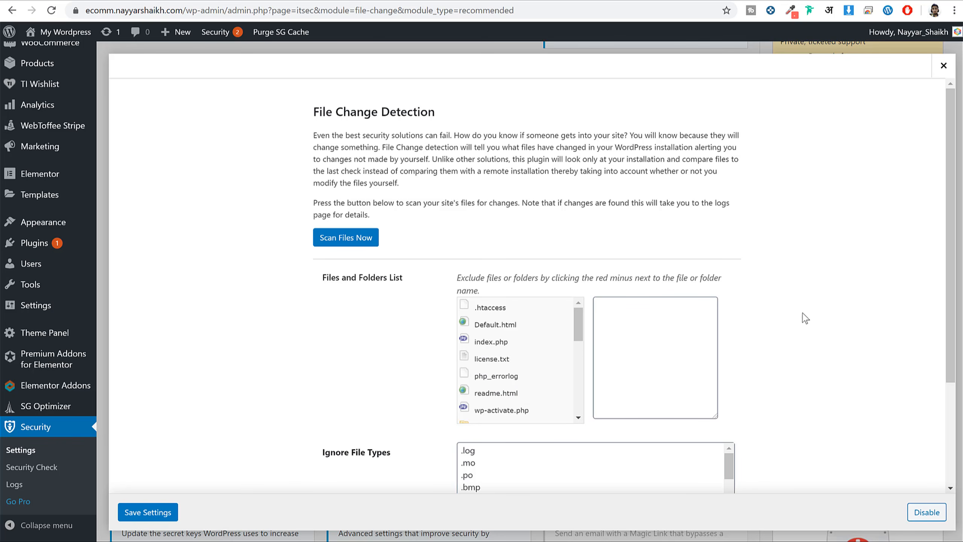
pyautogui.click(145, 513)
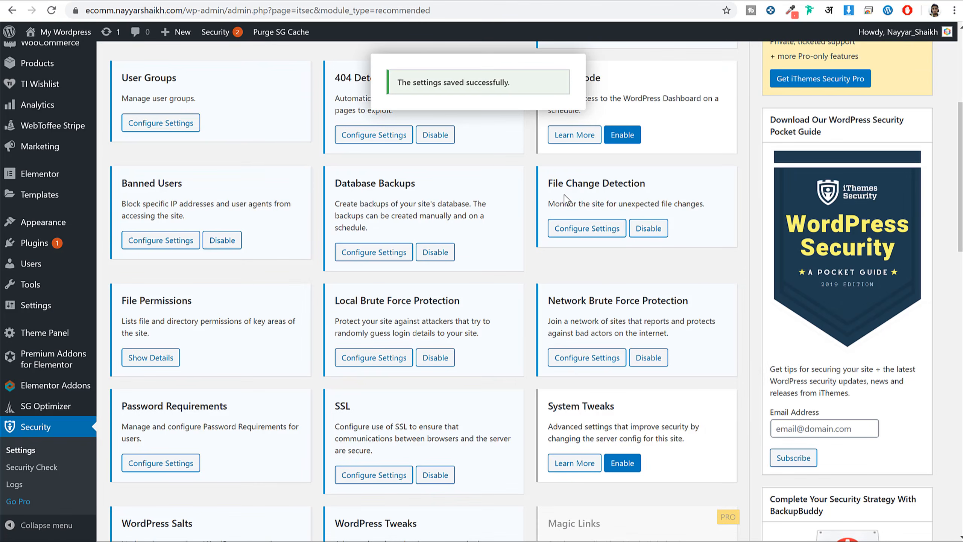
# Reopen the saved File Change Detection settings, check them, and close the modal.
pyautogui.click(598, 229)
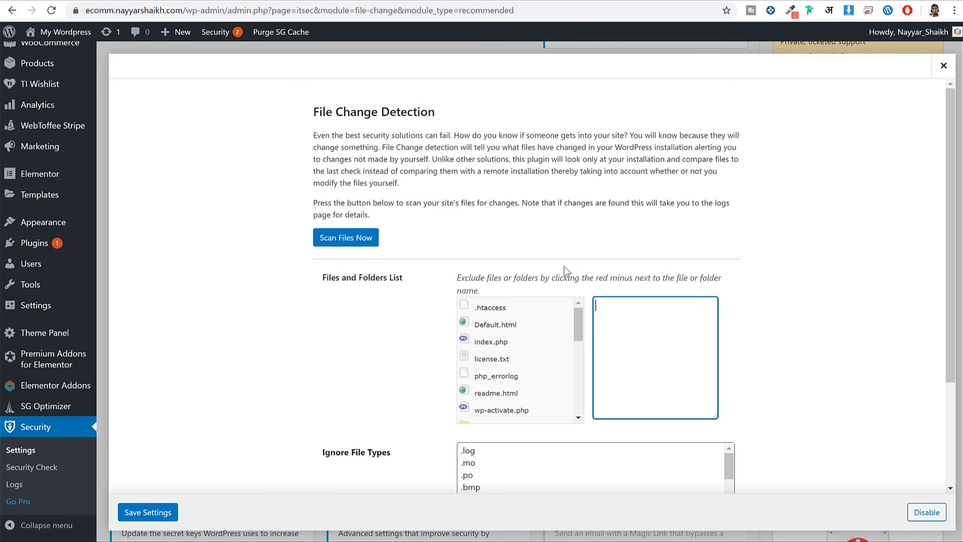
pyautogui.scroll(-5, 555, 340)
pyautogui.scroll(5, 546, 366)
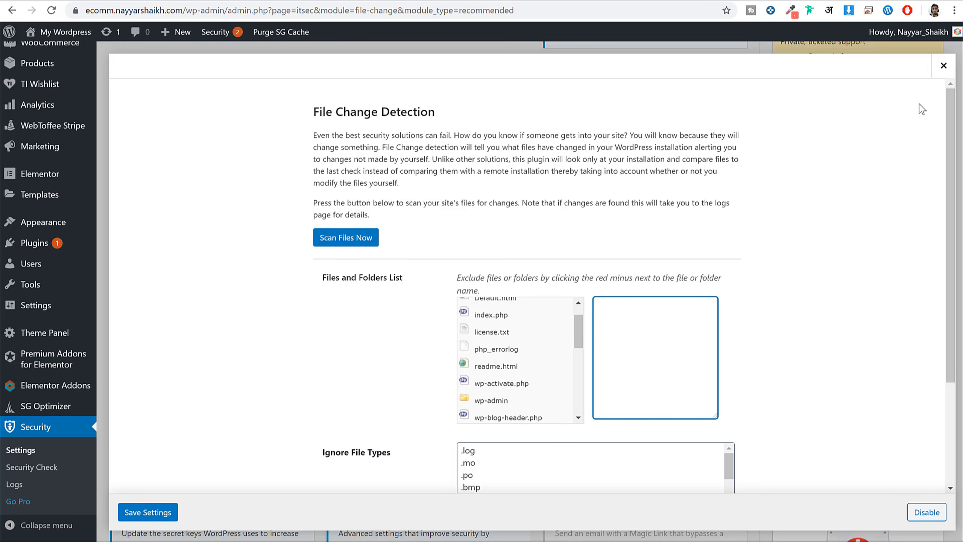
pyautogui.click(945, 65)
# Point out the File Permissions and Brute Force module headings, then open Local Brute Force Protection settings.
pyautogui.moveTo(121, 300); pyautogui.dragTo(194, 300)
pyautogui.click(183, 336)
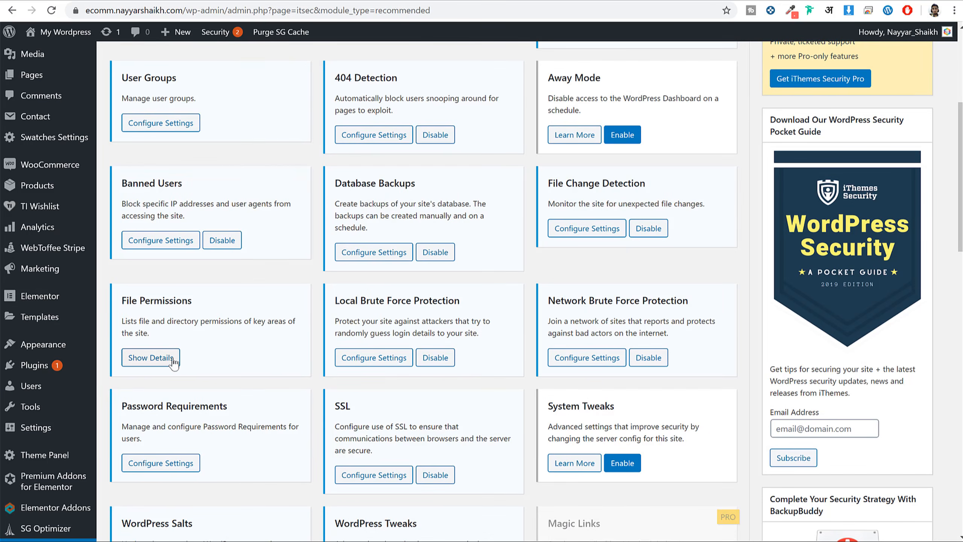
pyautogui.moveTo(341, 304); pyautogui.dragTo(466, 303)
pyautogui.click(510, 315)
pyautogui.moveTo(565, 302); pyautogui.dragTo(675, 304)
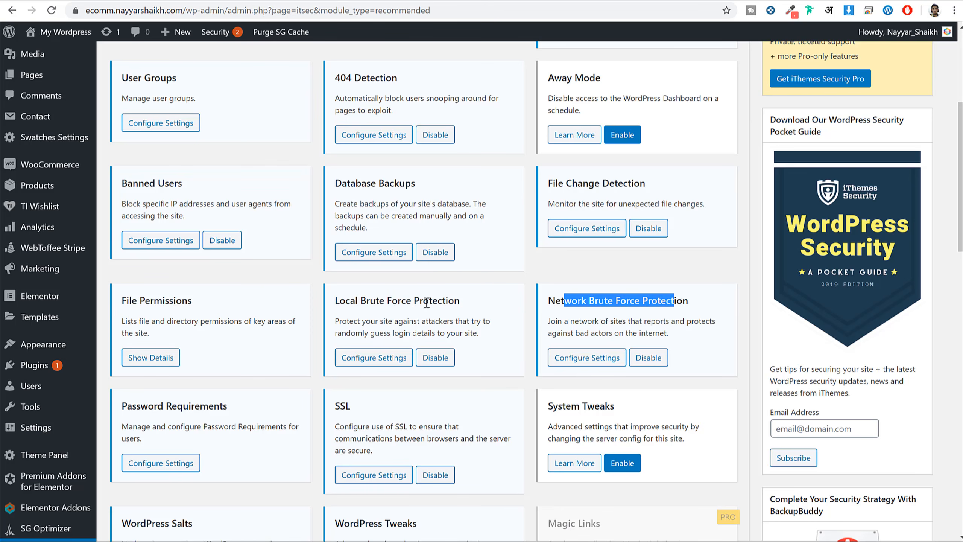
pyautogui.click(385, 364)
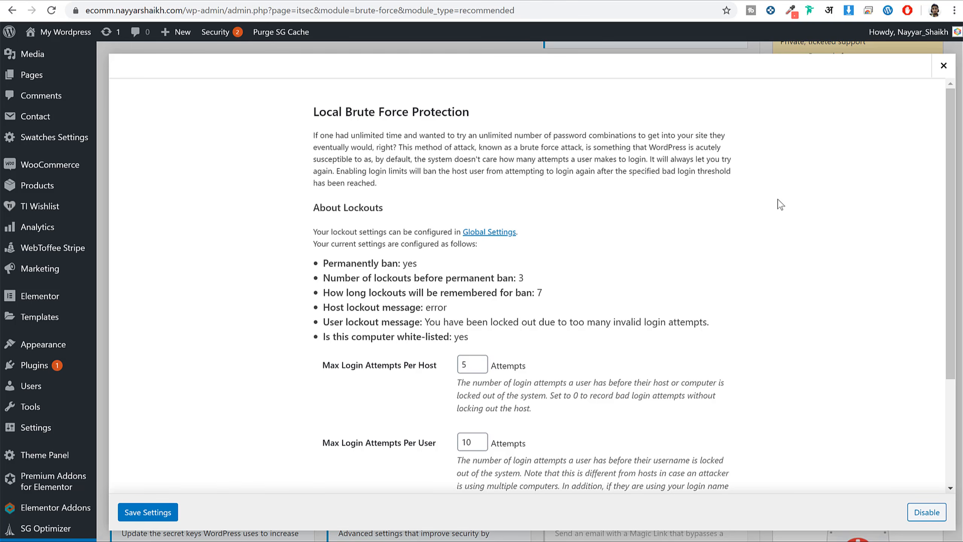
# Review the per-host and per-user attempt limits and tick 'Automatically ban "admin" user'.
pyautogui.moveTo(309, 116); pyautogui.dragTo(531, 122)
pyautogui.click(530, 122)
pyautogui.scroll(-4, 764, 232)
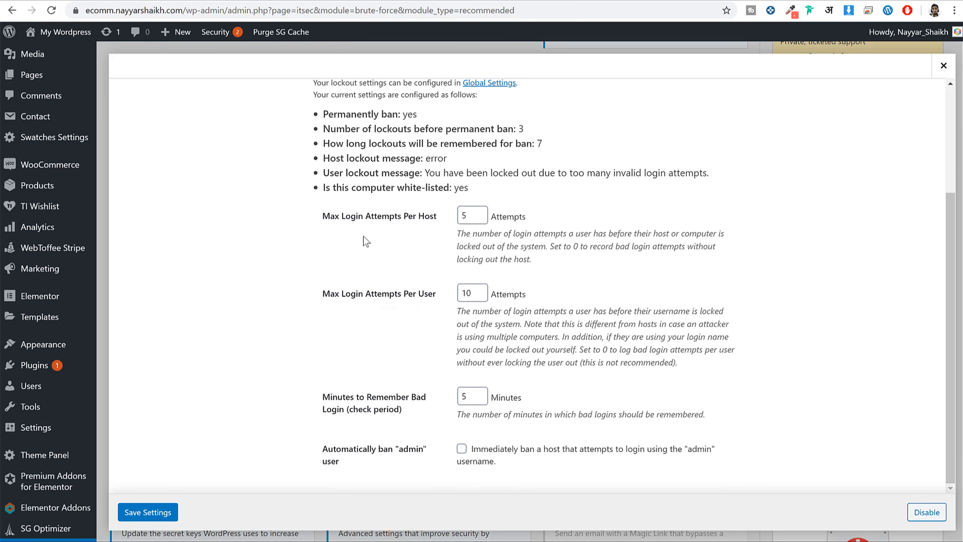
pyautogui.moveTo(316, 231); pyautogui.dragTo(430, 215)
pyautogui.click(428, 229)
pyautogui.moveTo(339, 299); pyautogui.dragTo(418, 300)
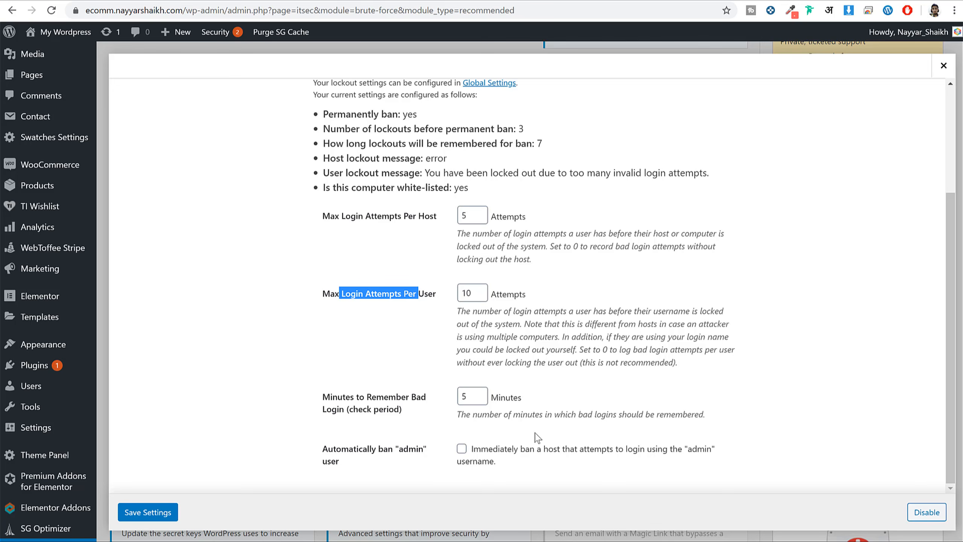
pyautogui.moveTo(322, 449); pyautogui.dragTo(366, 469)
pyautogui.click(461, 449)
pyautogui.click(419, 456)
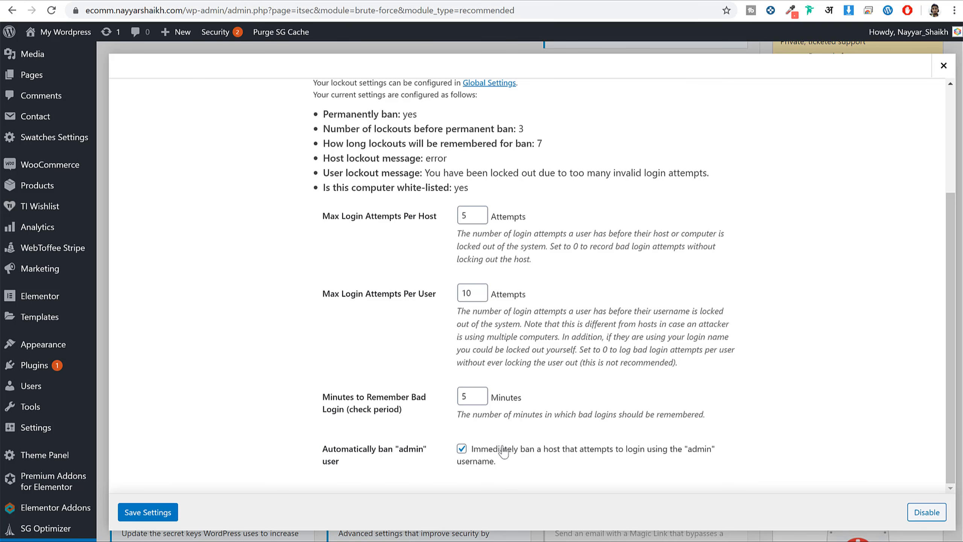
# Switch between the storefront and security tabs and bring up the Howdy account menu.
pyautogui.click(351, 0)
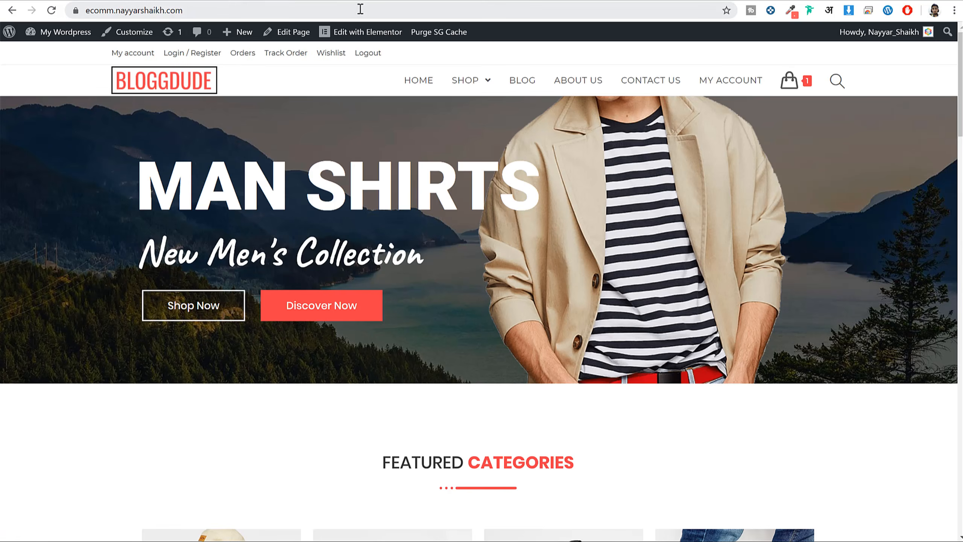
pyautogui.click(262, 1)
pyautogui.click(314, 1)
pyautogui.click(248, 1)
pyautogui.moveTo(924, 35)
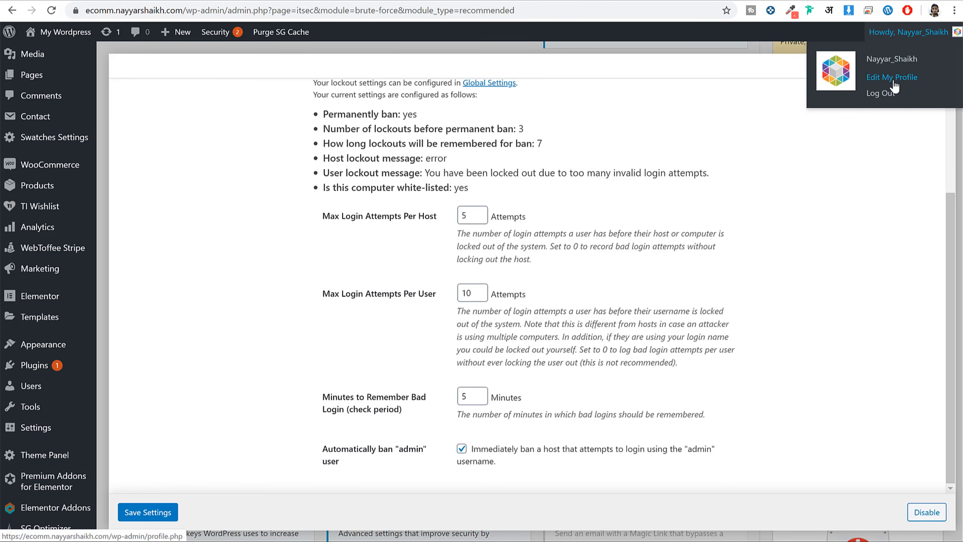
pyautogui.rightClick(893, 69)
pyautogui.press('Escape')
pyautogui.click(889, 60)
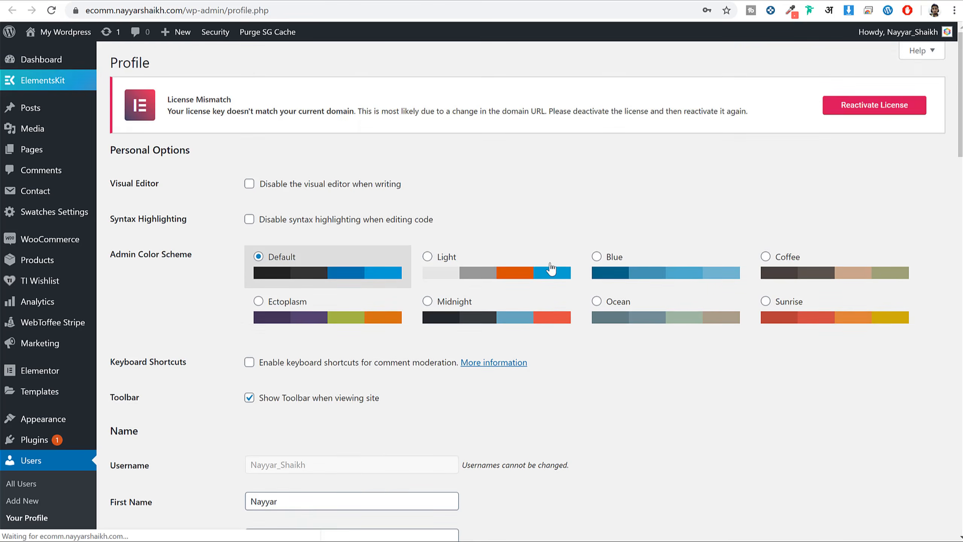
pyautogui.scroll(-8, 548, 269)
pyautogui.moveTo(111, 227); pyautogui.dragTo(163, 229)
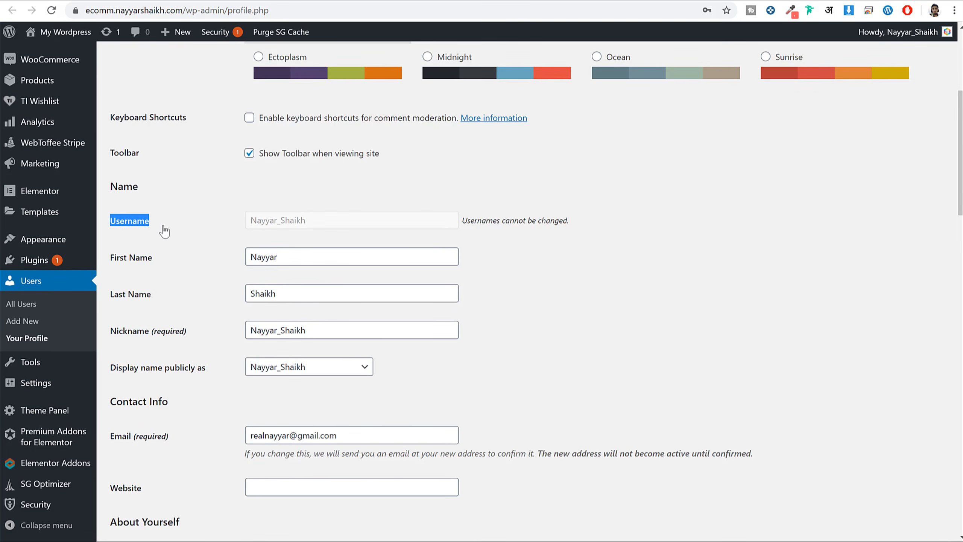
pyautogui.moveTo(308, 223); pyautogui.dragTo(250, 224)
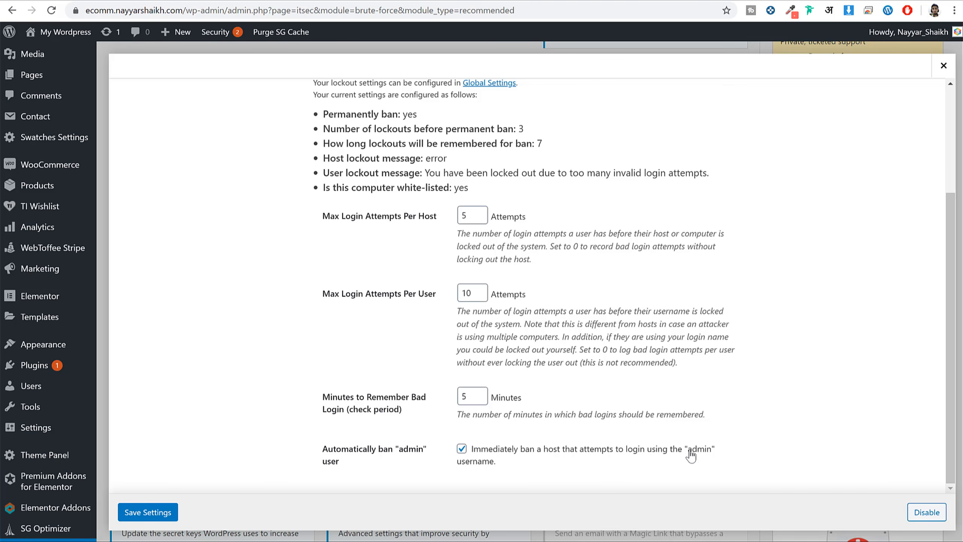
pyautogui.doubleClick(690, 450)
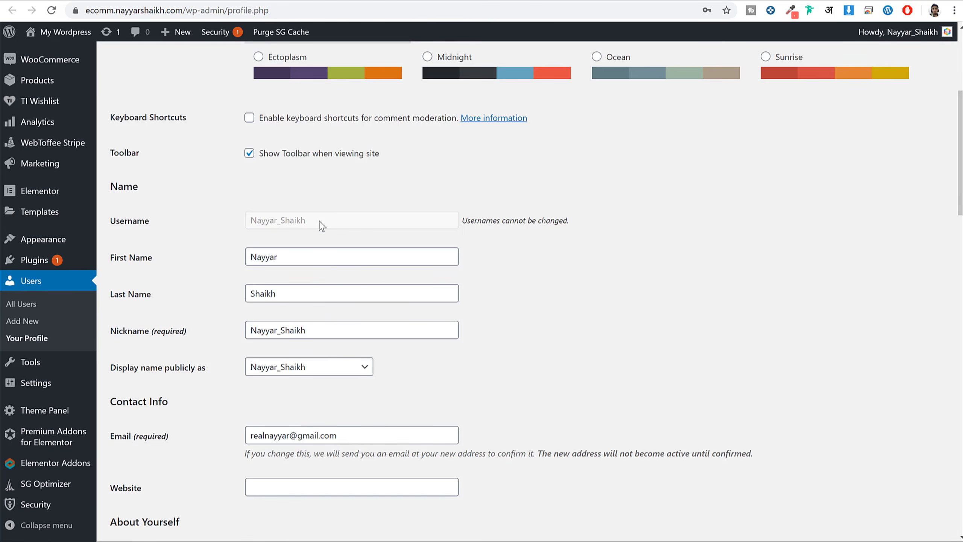
# Toggle the admin-ban option off and back on so it stays ticked.
pyautogui.moveTo(322, 225); pyautogui.dragTo(227, 207)
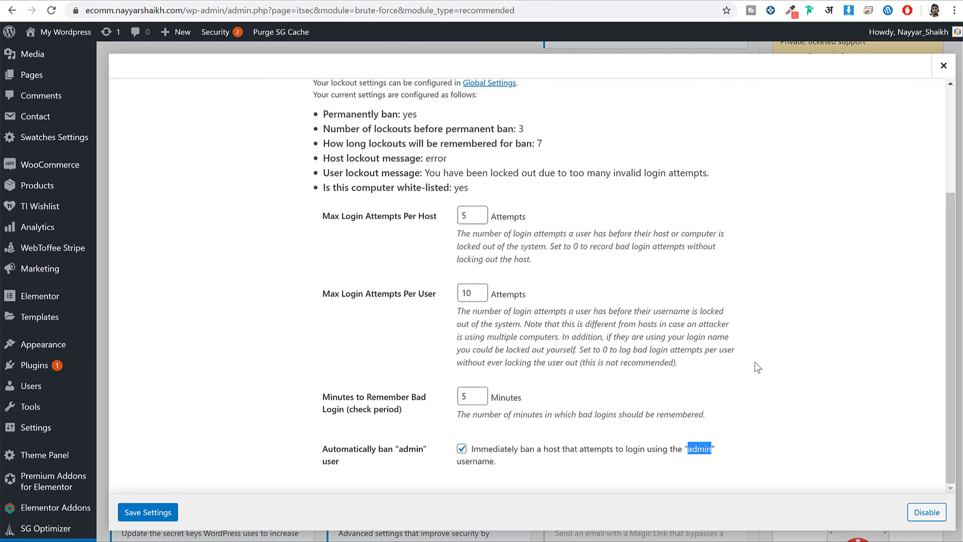
pyautogui.click(691, 456)
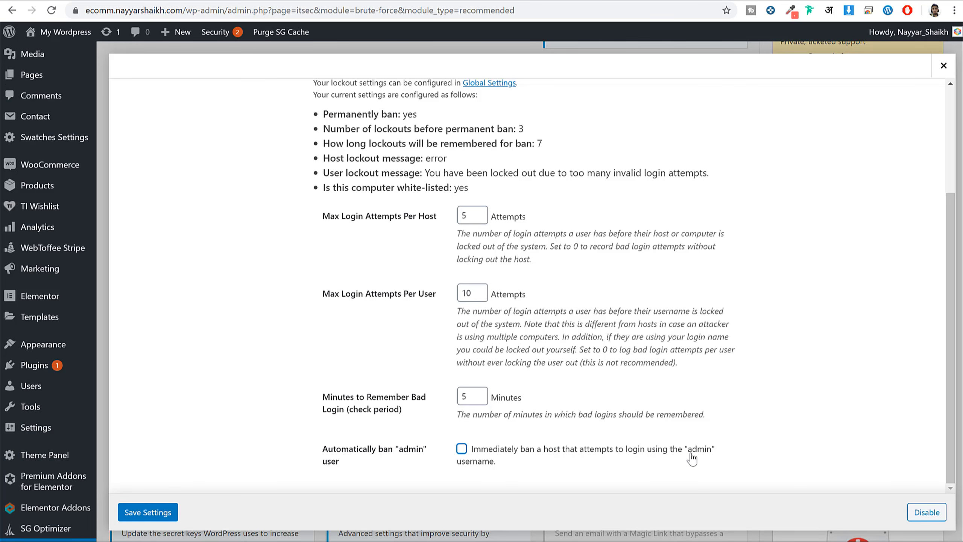
pyautogui.doubleClick(699, 456)
pyautogui.click(487, 449)
pyautogui.doubleClick(696, 454)
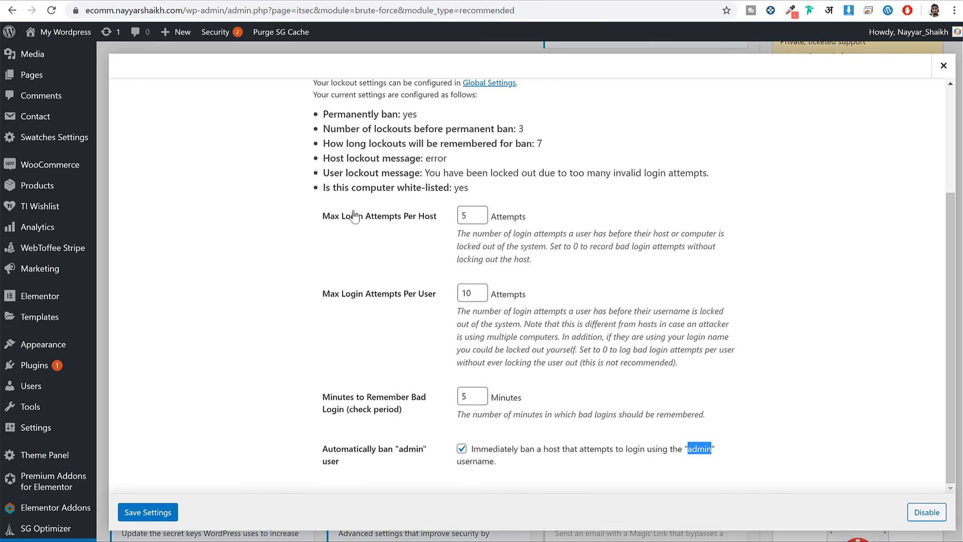
# Confirm 5 attempts per host, 10 per user and a 5-minute period, then save.
pyautogui.moveTo(329, 401); pyautogui.dragTo(407, 414)
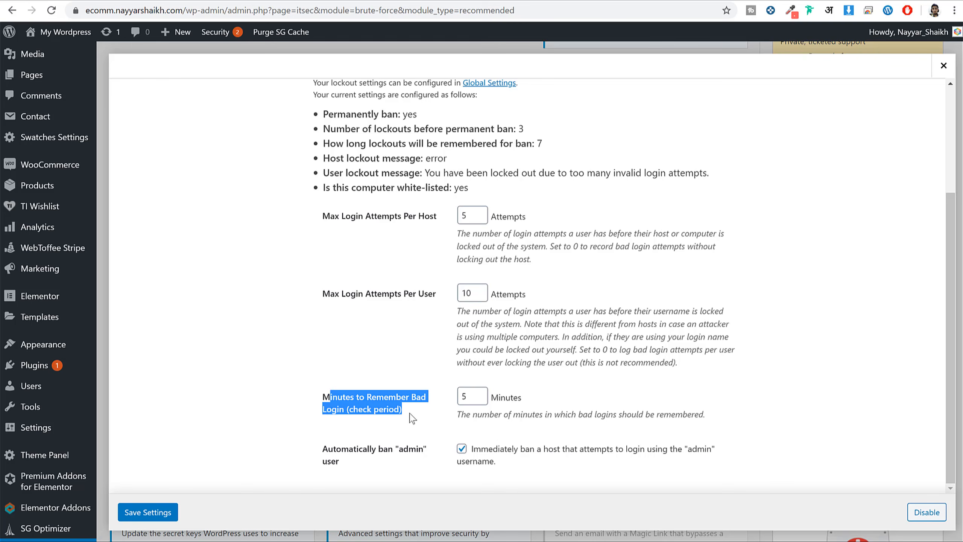
pyautogui.doubleClick(469, 399)
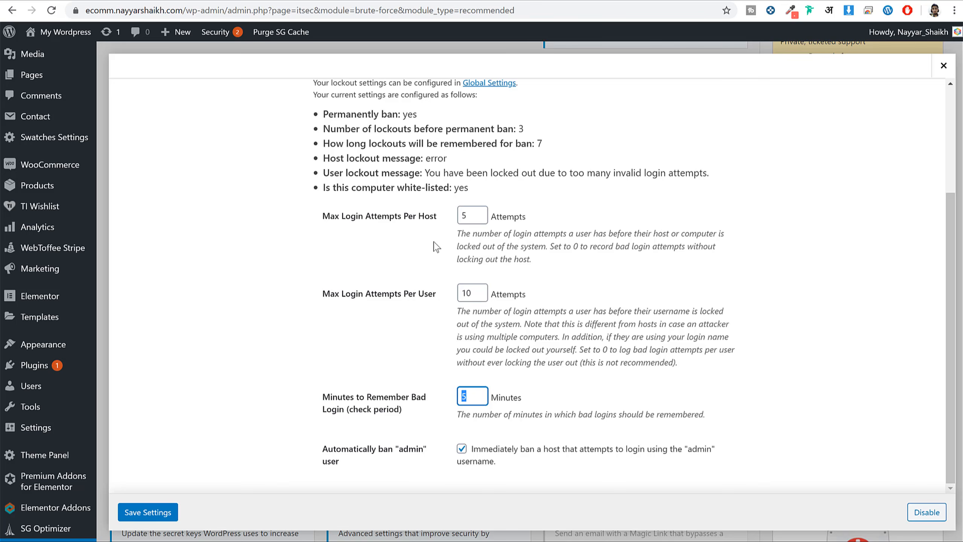
pyautogui.doubleClick(479, 213)
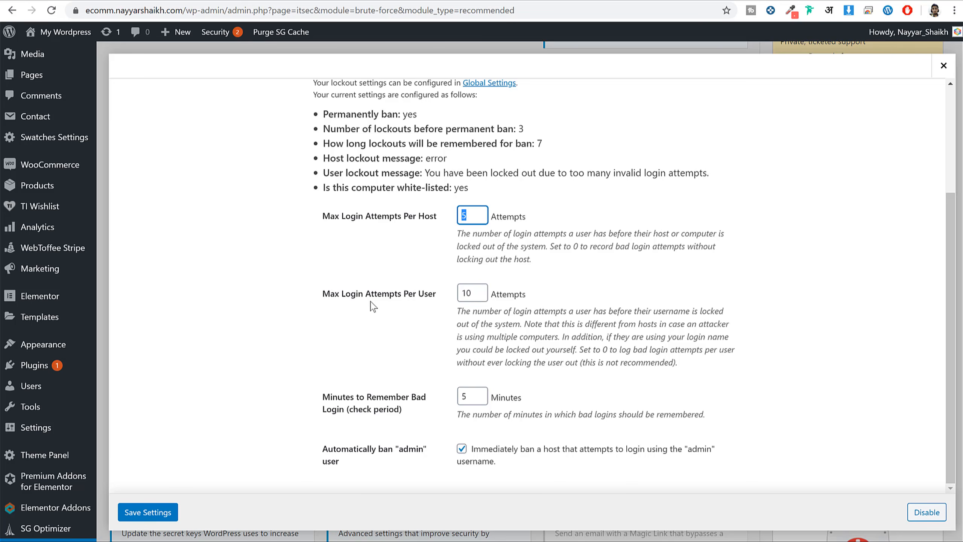
pyautogui.moveTo(320, 295); pyautogui.dragTo(433, 303)
pyautogui.doubleClick(484, 403)
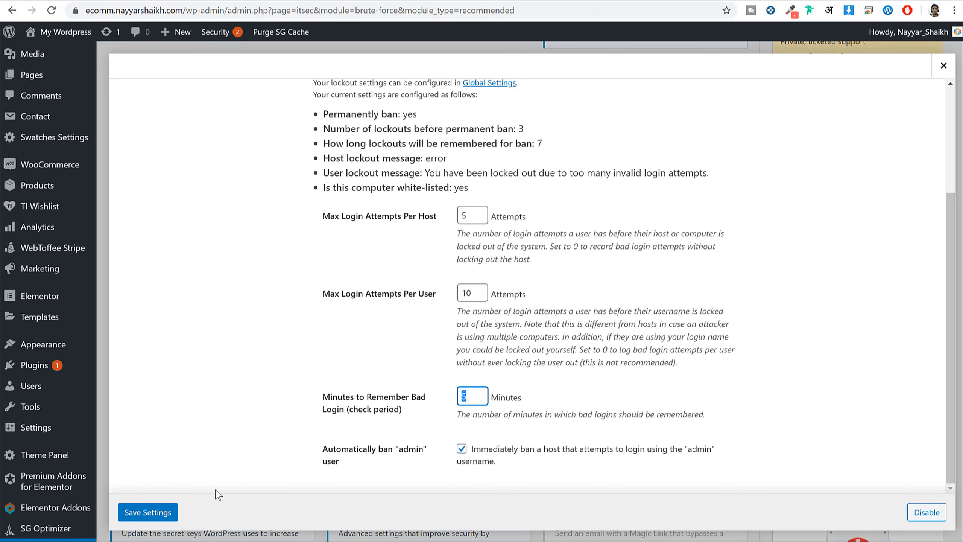
pyautogui.click(151, 513)
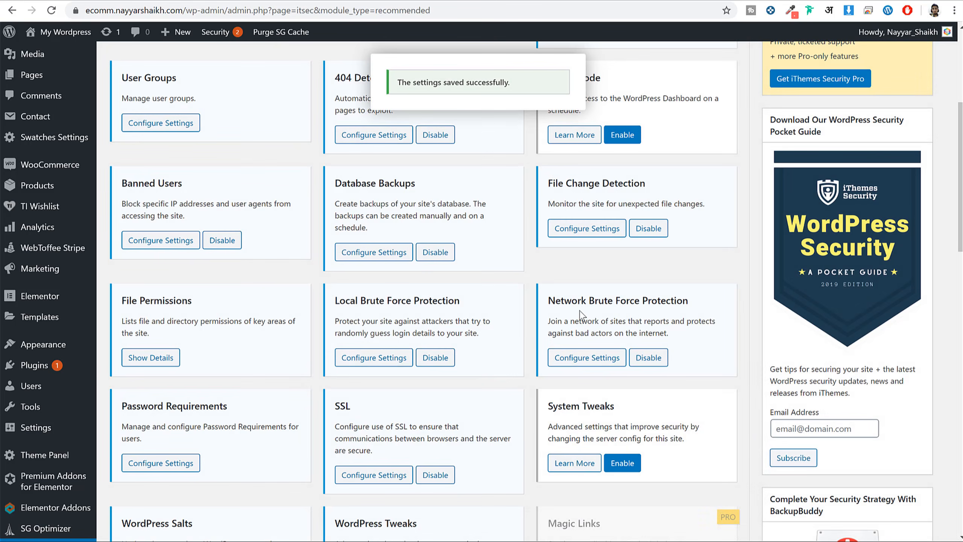
# Open the Network Brute Force Protection settings from the security modules grid.
pyautogui.moveTo(547, 301); pyautogui.dragTo(707, 303)
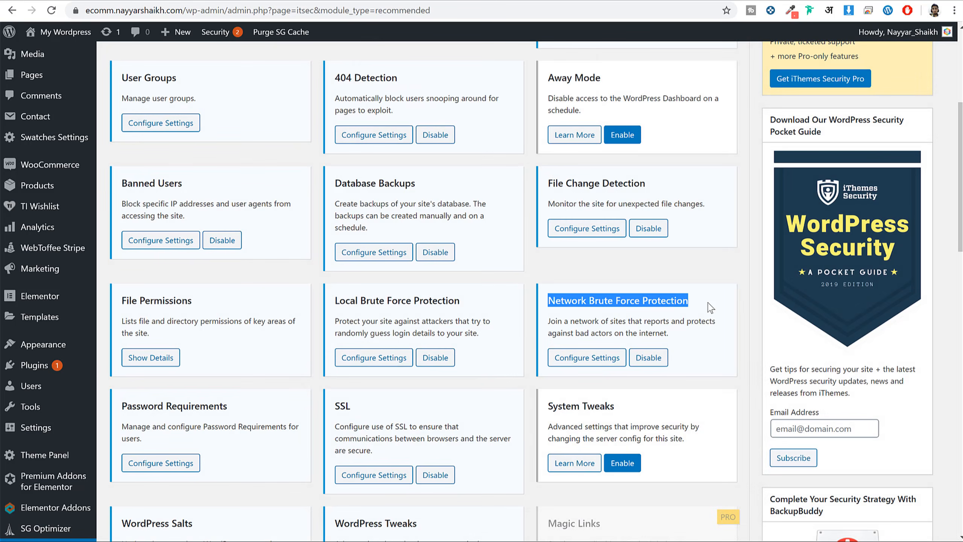
pyautogui.click(579, 358)
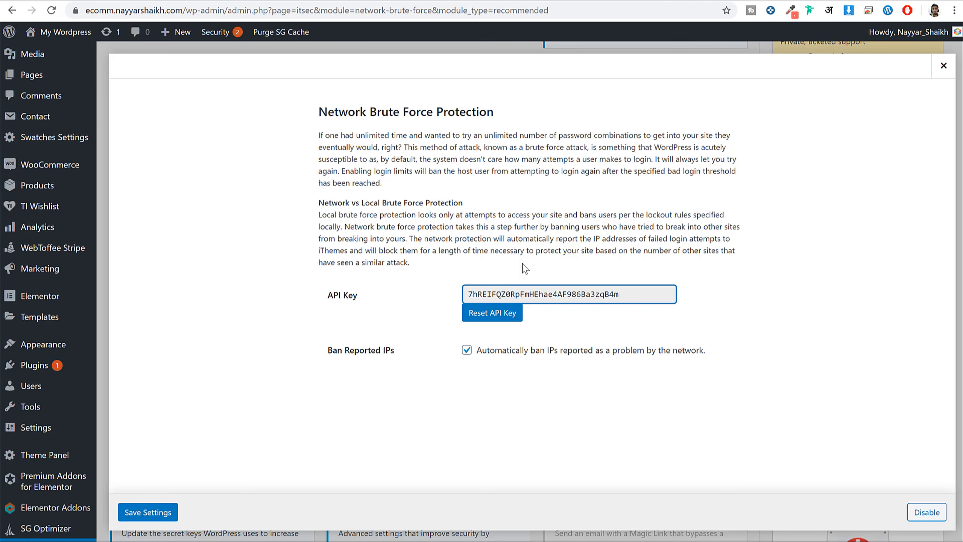
# Close the Network Brute Force Protection modal to return to the iThemes Security modules grid.
pyautogui.moveTo(322, 109); pyautogui.dragTo(459, 114)
pyautogui.click(461, 116)
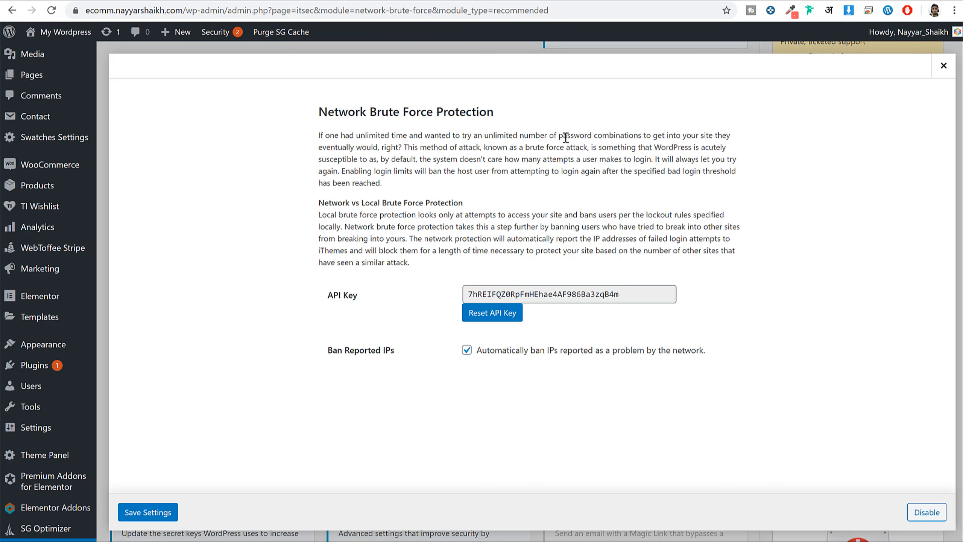
pyautogui.click(944, 65)
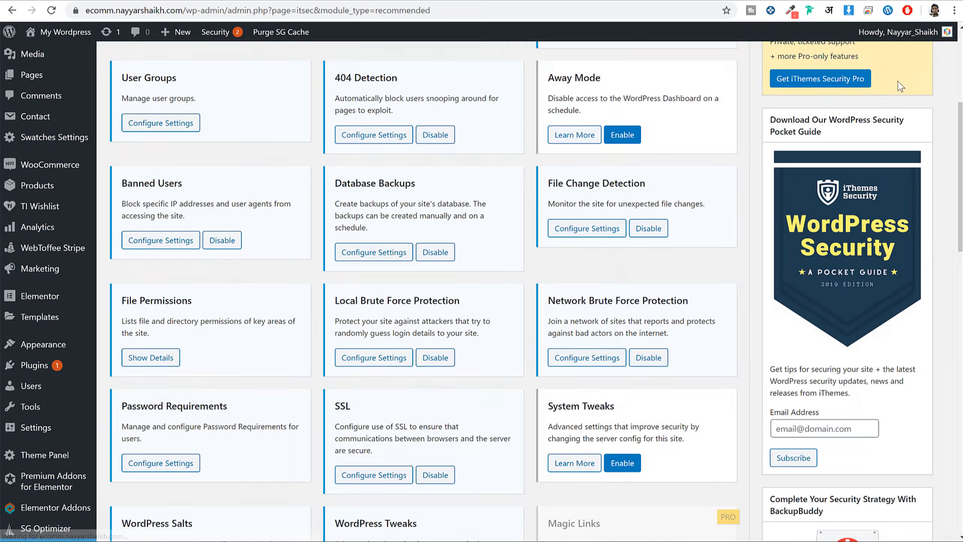
# Enable strong password enforcement in Password Requirements, review the user groups, then close it.
pyautogui.click(176, 274)
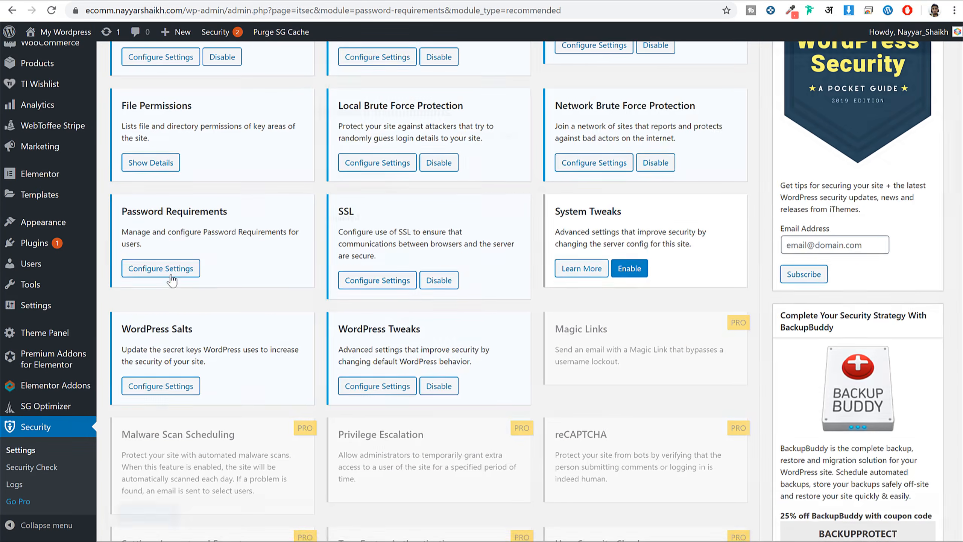
pyautogui.click(467, 218)
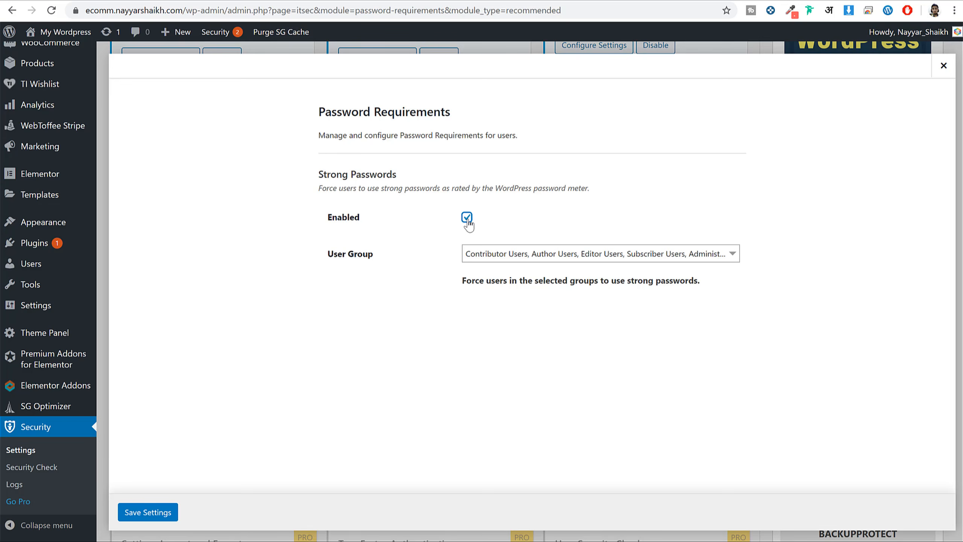
pyautogui.click(588, 256)
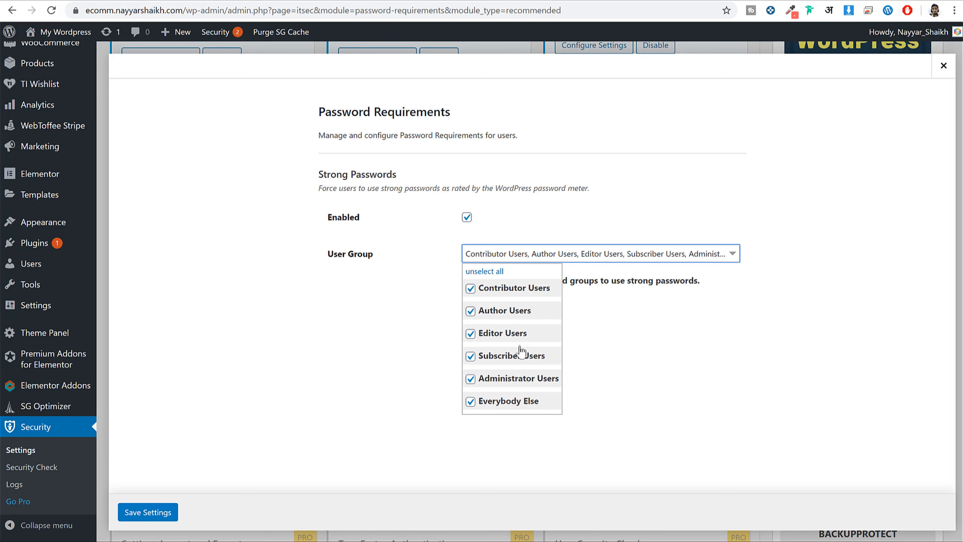
pyautogui.click(944, 65)
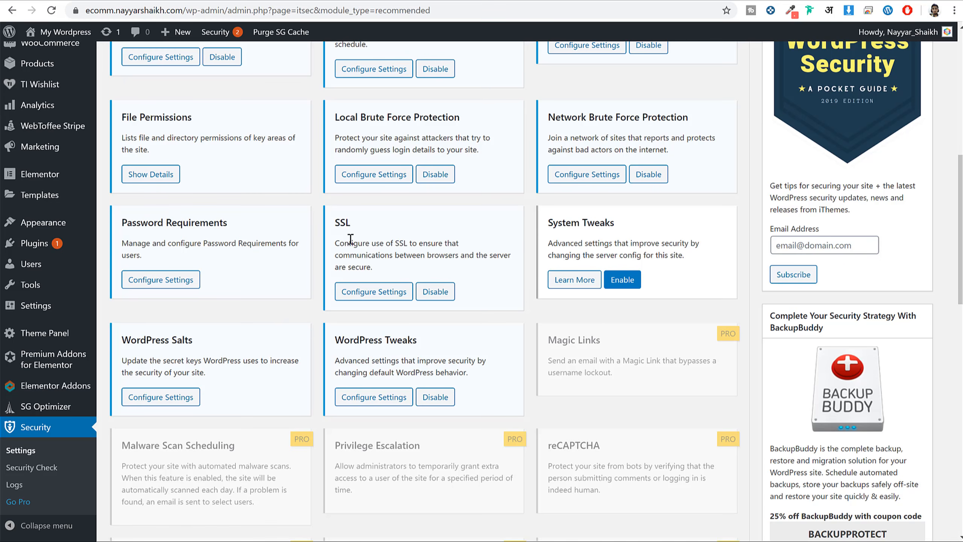
# Verify the site connection is secure via the address-bar lock, then open the SSL settings.
pyautogui.moveTo(350, 221); pyautogui.dragTo(336, 222)
pyautogui.click(337, 222)
pyautogui.click(75, 11)
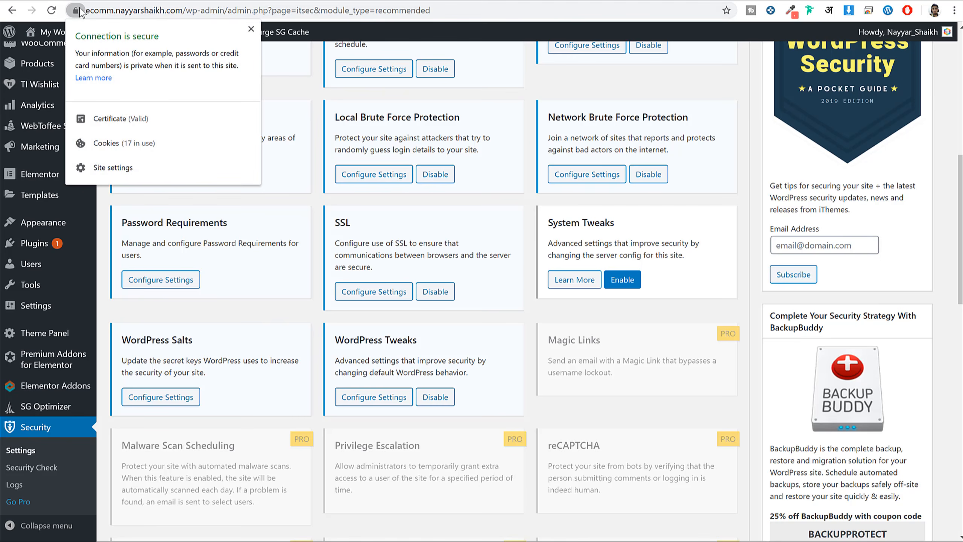
pyautogui.click(251, 29)
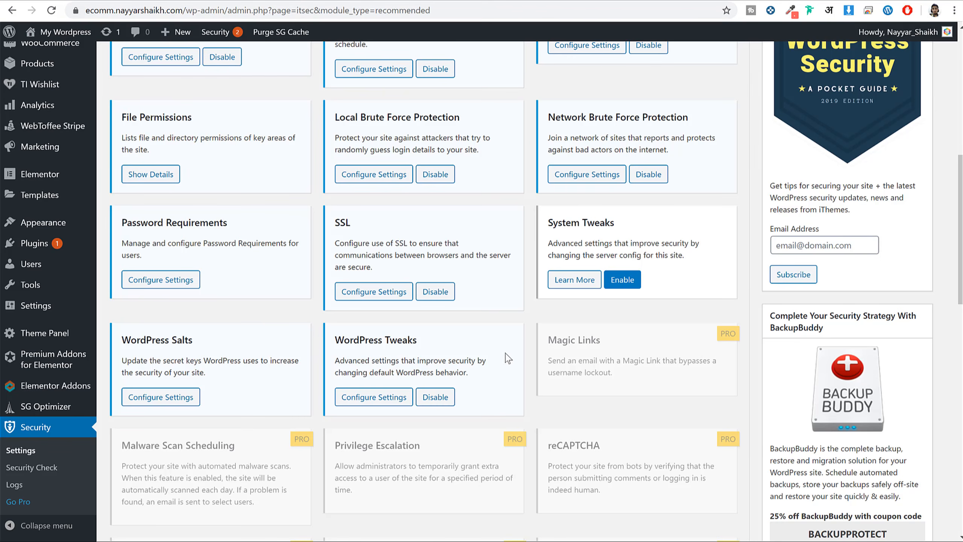
pyautogui.click(374, 296)
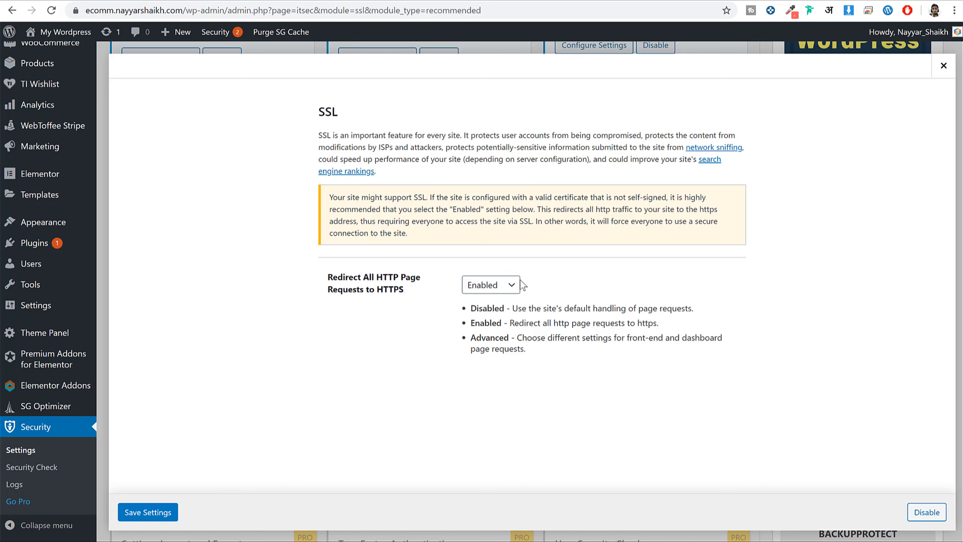
# Close the SSL settings, enable the System Tweaks module and open its settings.
pyautogui.moveTo(315, 135); pyautogui.dragTo(478, 173)
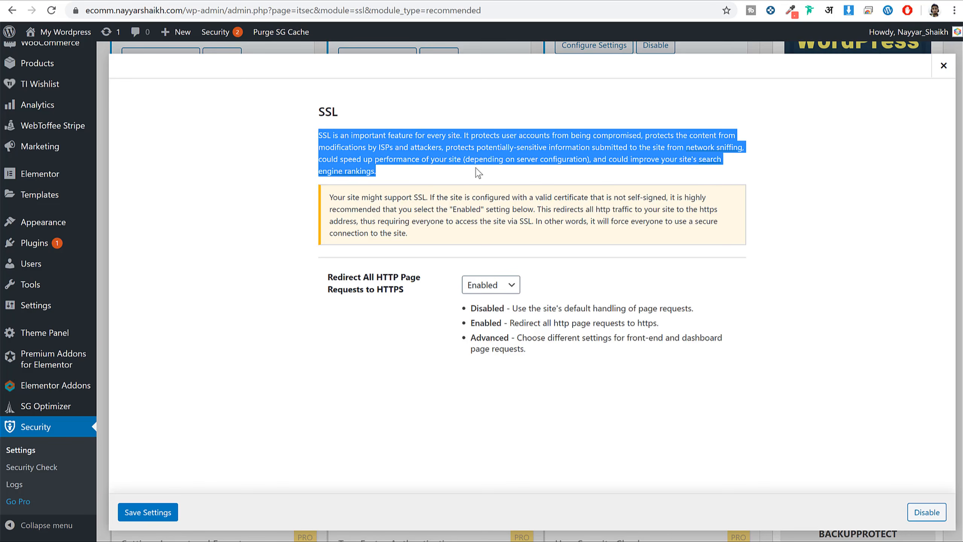
pyautogui.press('Escape')
pyautogui.click(635, 282)
pyautogui.click(596, 283)
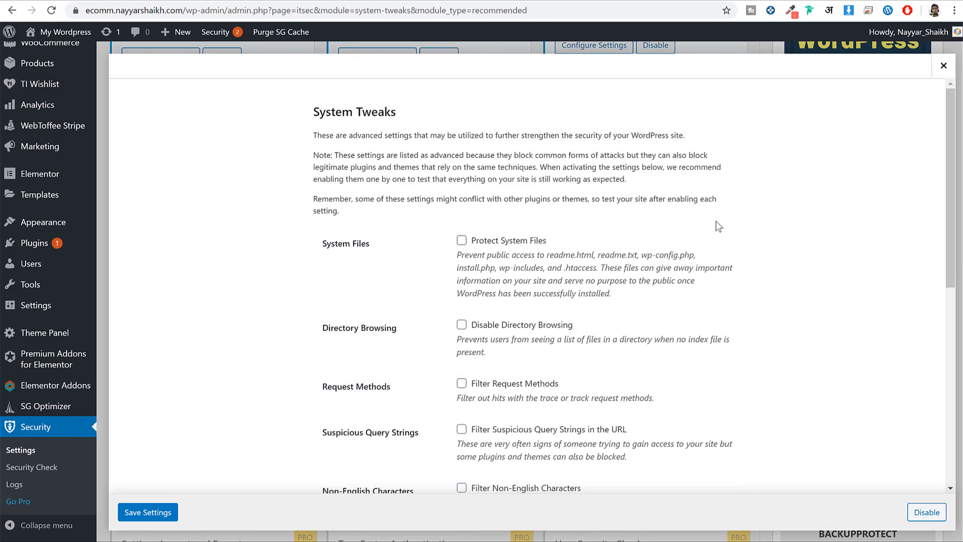
# Turn on Protect System Files after reviewing its description of wp-config.php, wp-includes and .htaccess.
pyautogui.moveTo(319, 244); pyautogui.dragTo(378, 244)
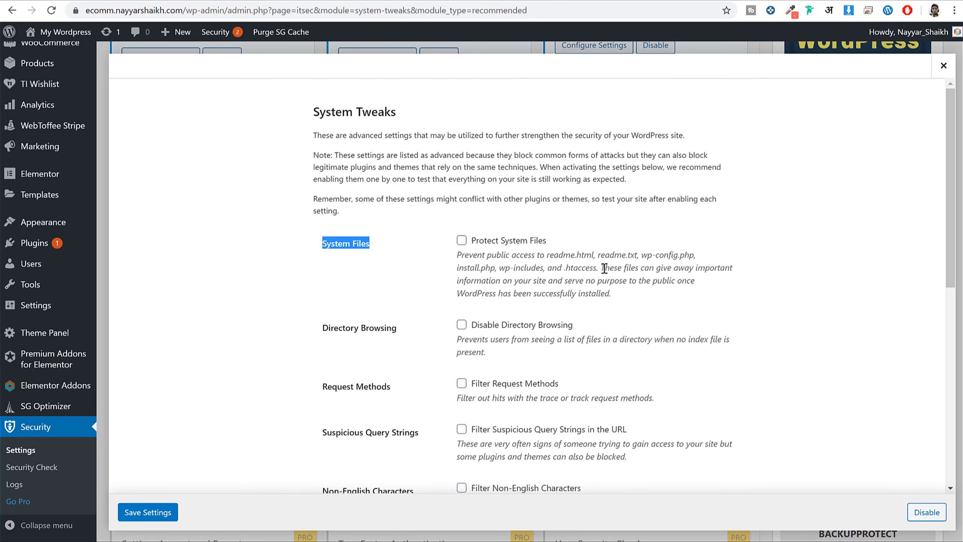
pyautogui.moveTo(652, 255); pyautogui.dragTo(696, 255)
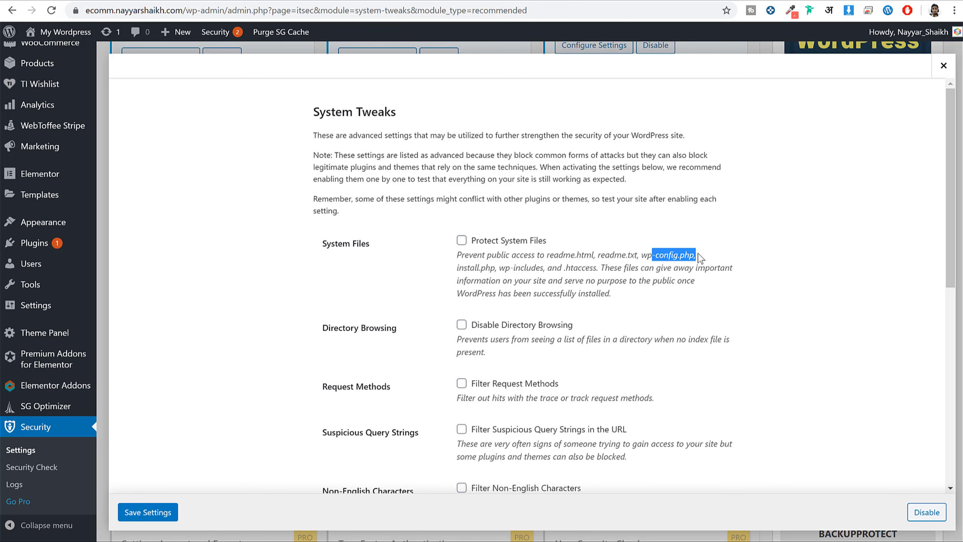
pyautogui.moveTo(506, 268); pyautogui.dragTo(607, 268)
pyautogui.click(570, 267)
pyautogui.click(608, 269)
pyautogui.moveTo(524, 254); pyautogui.dragTo(598, 254)
pyautogui.click(603, 261)
pyautogui.click(493, 242)
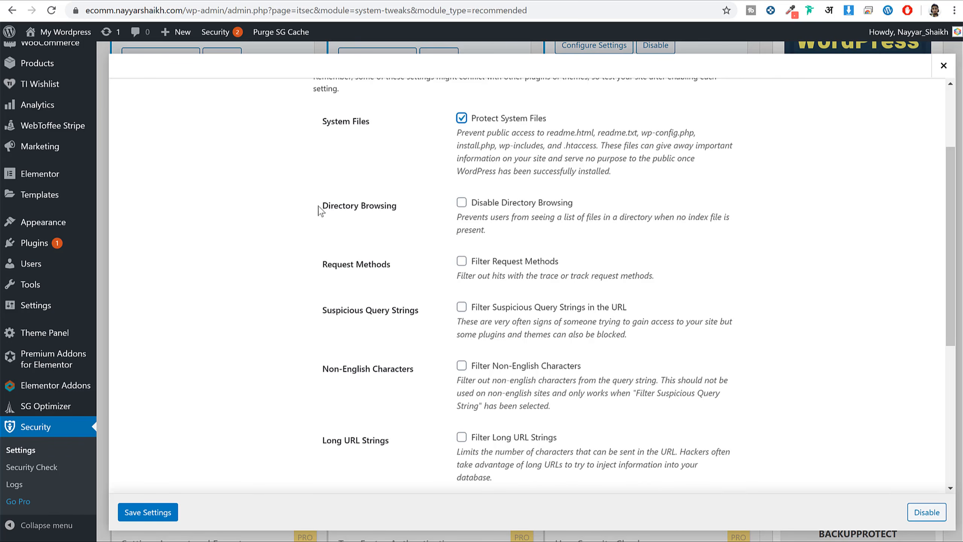
# Turn on Disable Directory Browsing for folders lacking an index file.
pyautogui.moveTo(319, 207); pyautogui.dragTo(421, 208)
pyautogui.click(528, 208)
pyautogui.moveTo(662, 217); pyautogui.dragTo(726, 219)
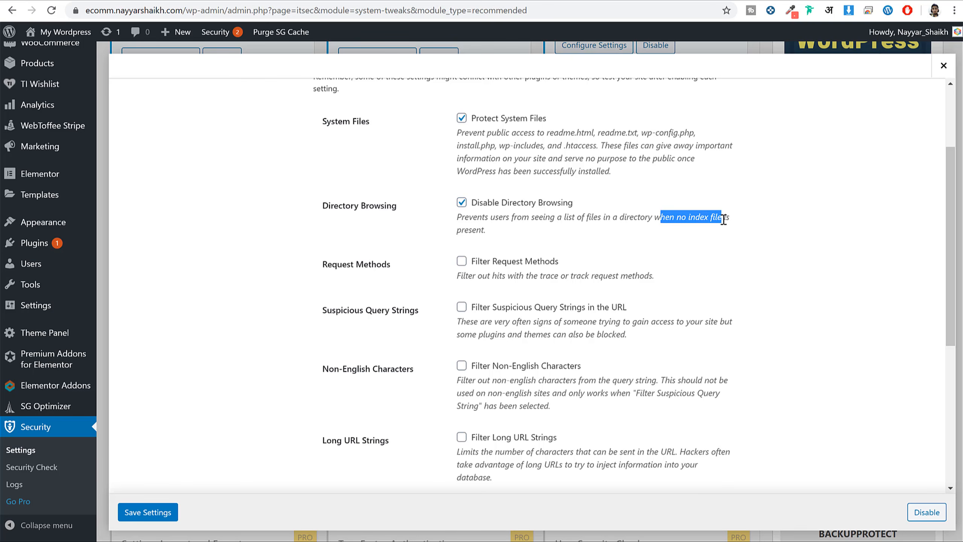
pyautogui.click(722, 232)
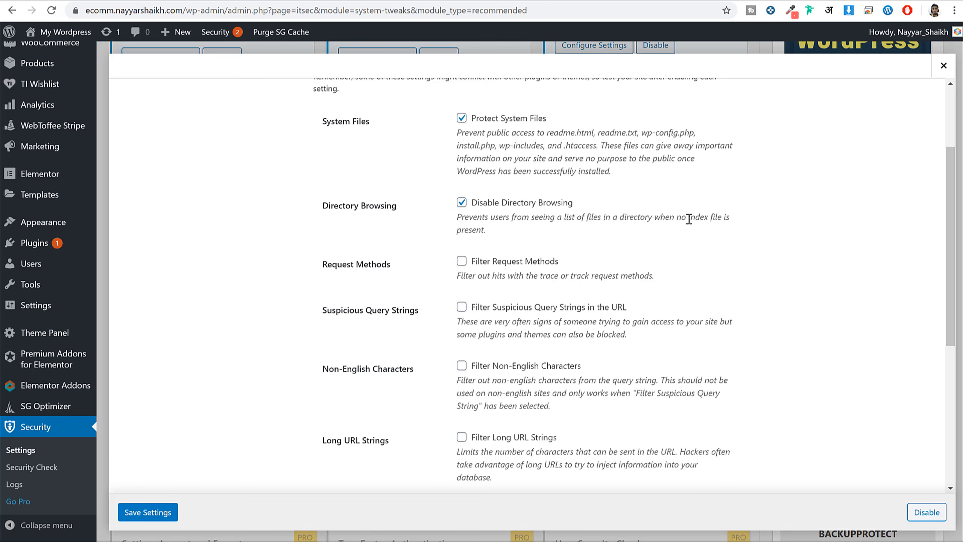
pyautogui.moveTo(689, 218); pyautogui.dragTo(729, 220)
pyautogui.click(723, 227)
pyautogui.moveTo(323, 121); pyautogui.dragTo(374, 127)
pyautogui.moveTo(407, 207); pyautogui.dragTo(330, 218)
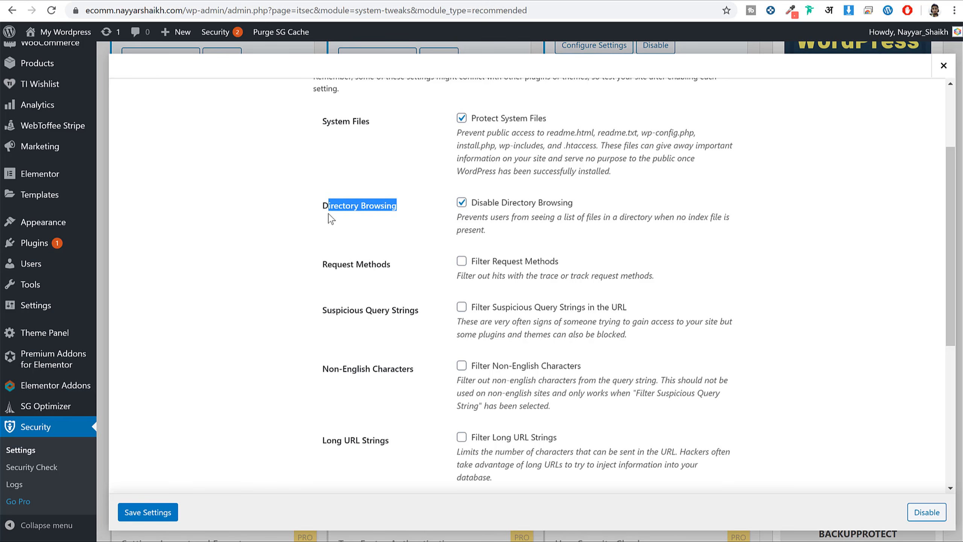
# Turn on Disable PHP in Uploads and save the System Tweaks settings.
pyautogui.scroll(-3, 431, 293)
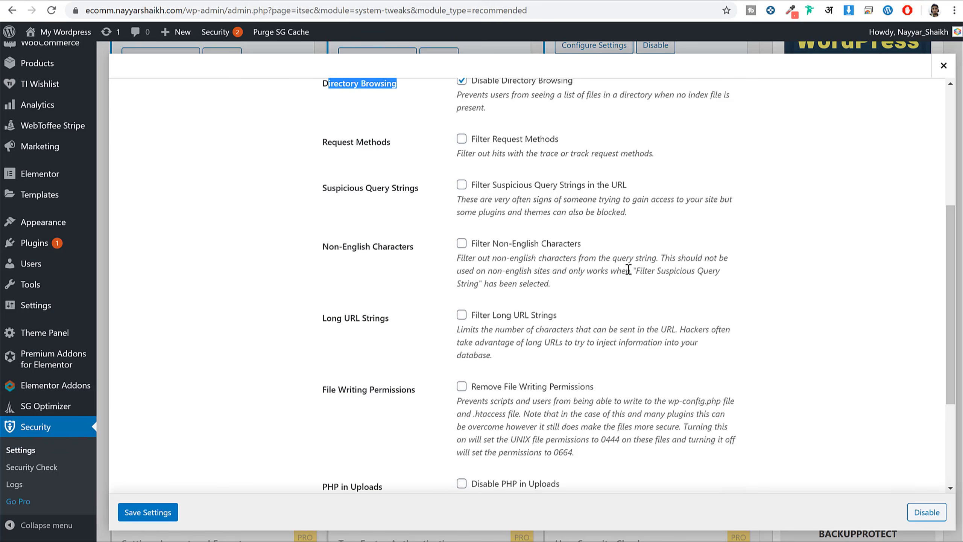
pyautogui.scroll(-2, 626, 266)
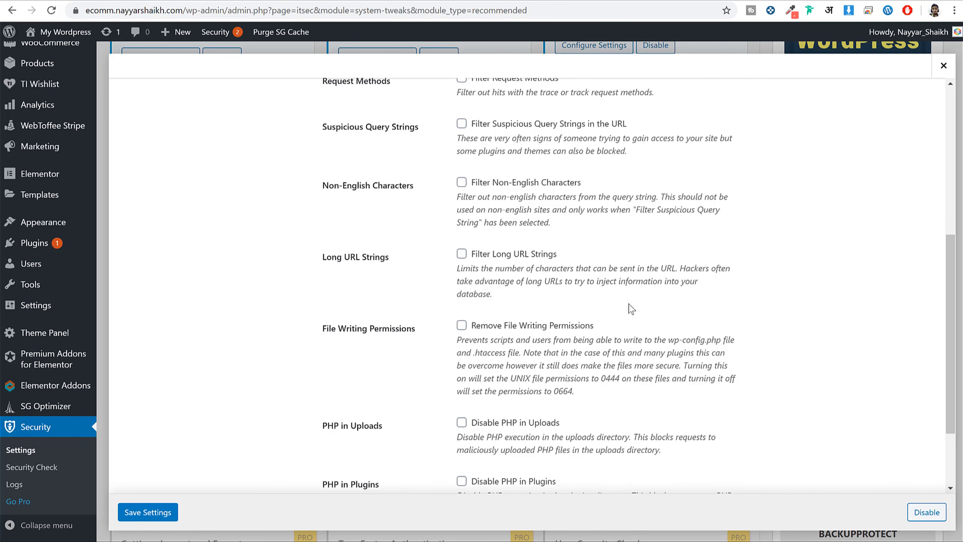
pyautogui.scroll(-3, 618, 295)
pyautogui.moveTo(312, 322); pyautogui.dragTo(359, 329)
pyautogui.click(379, 327)
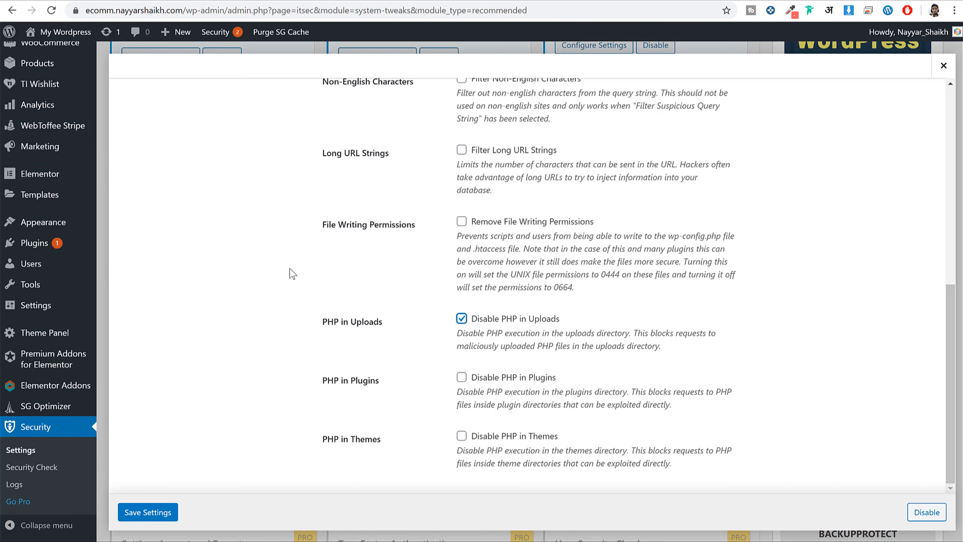
pyautogui.moveTo(393, 321); pyautogui.dragTo(326, 335)
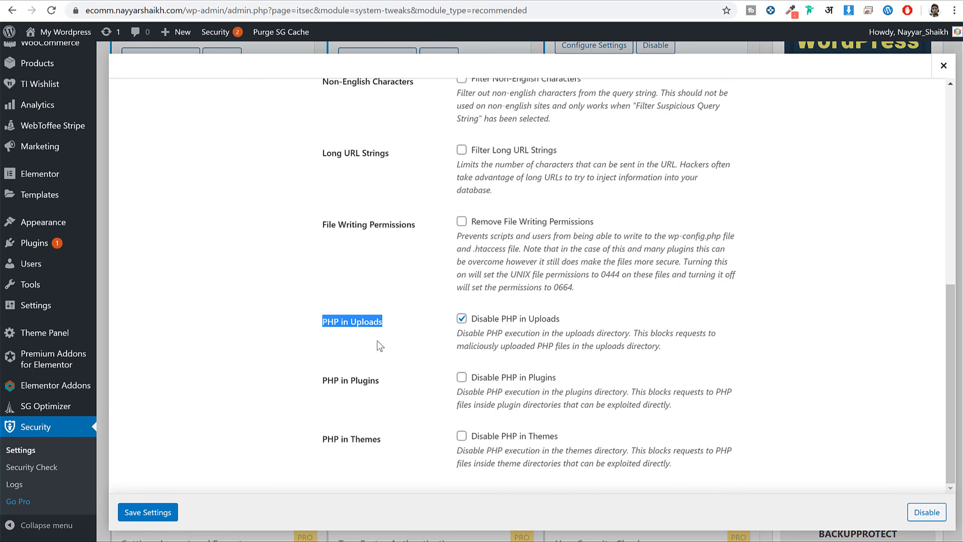
pyautogui.scroll(8, 436, 372)
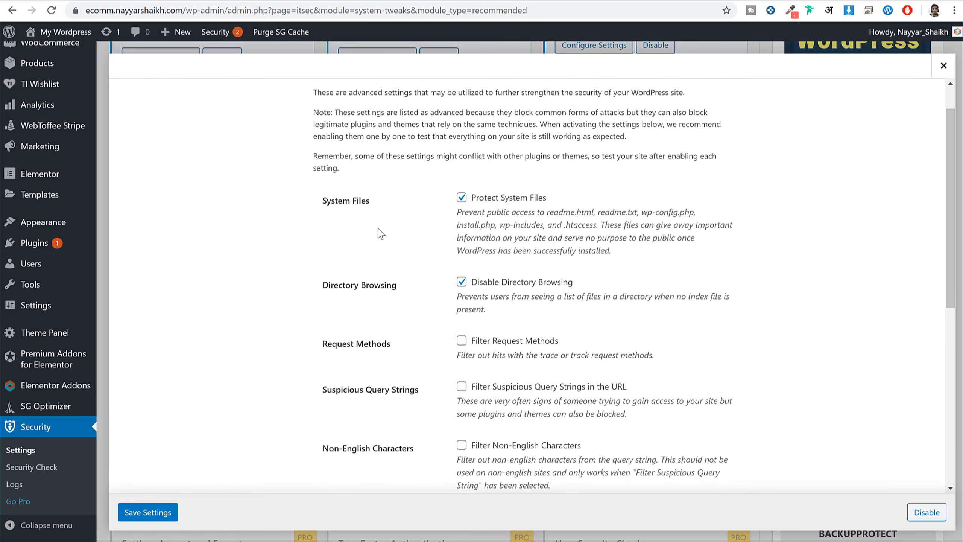
pyautogui.moveTo(325, 197); pyautogui.dragTo(321, 329)
pyautogui.scroll(-8, 436, 333)
pyautogui.click(147, 513)
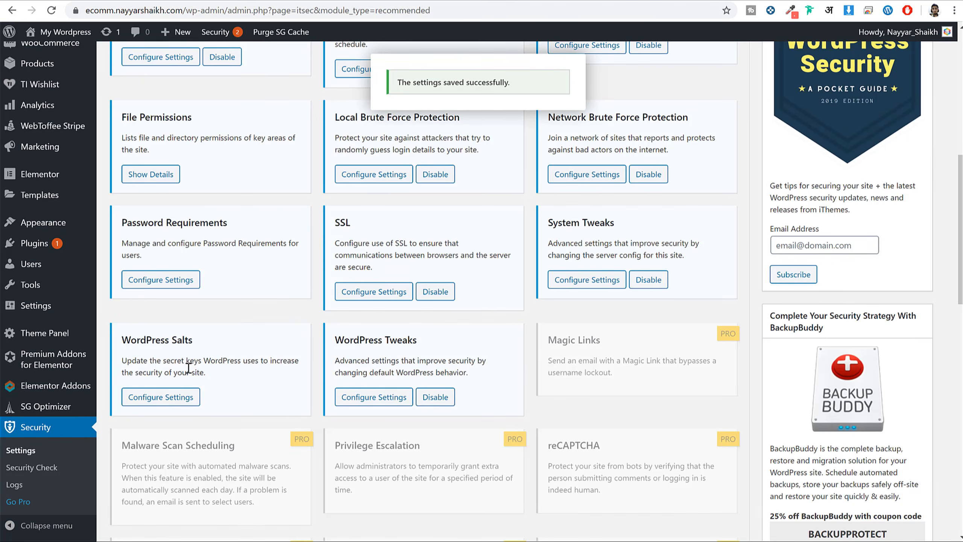
# Open the WordPress Salts settings.
pyautogui.click(175, 398)
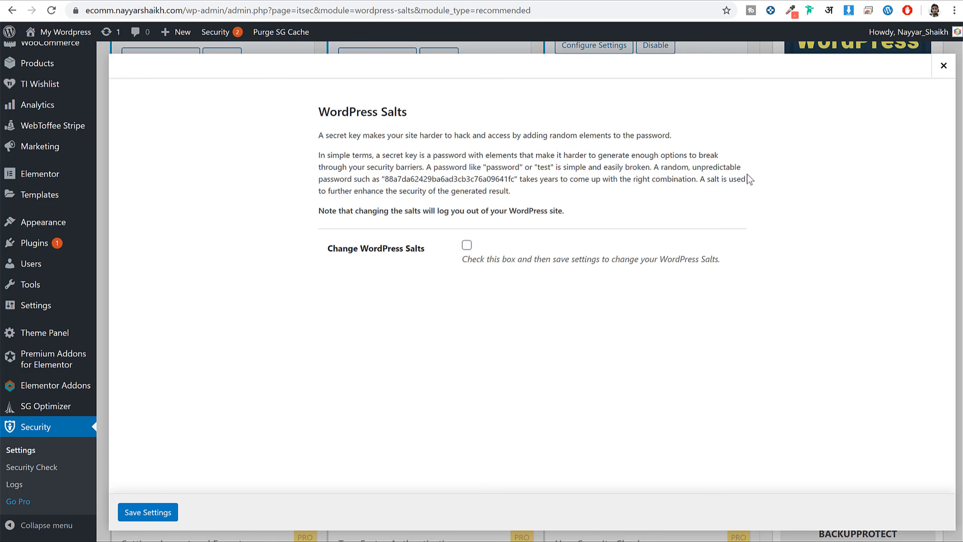
# Tick Change WordPress Salts and save, regenerating the salts and logging out.
pyautogui.moveTo(387, 179); pyautogui.dragTo(514, 180)
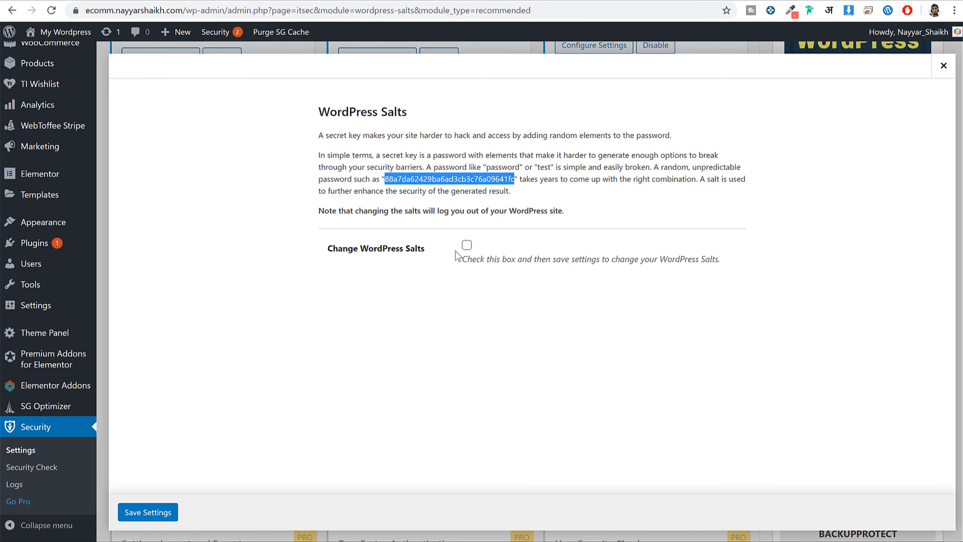
pyautogui.click(467, 244)
pyautogui.moveTo(369, 252); pyautogui.dragTo(424, 252)
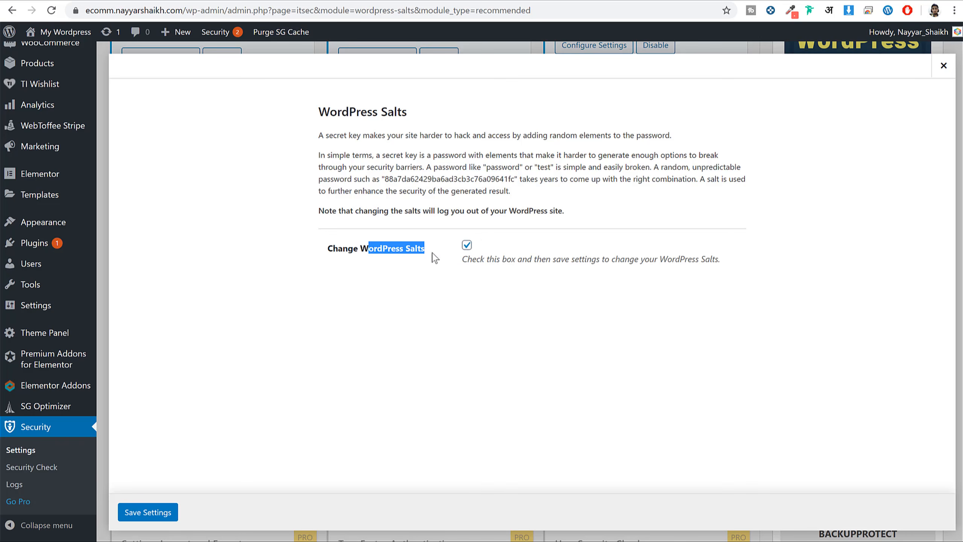
pyautogui.click(148, 512)
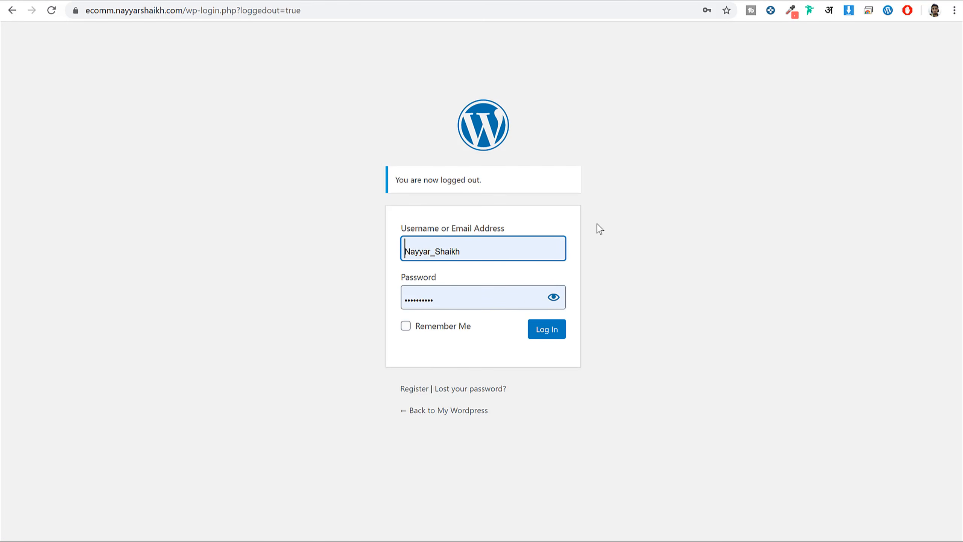
# Log back in with the saved credentials.
pyautogui.click(553, 332)
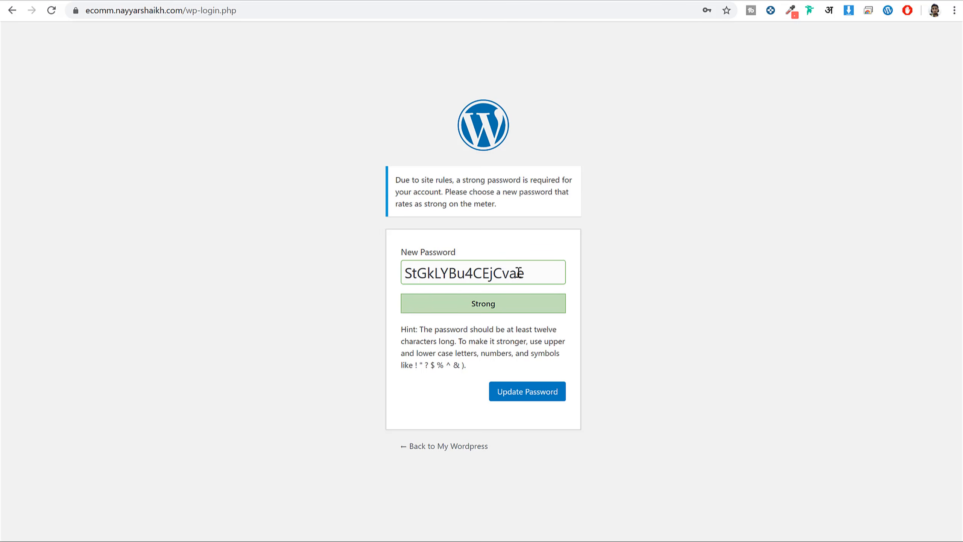
# Replace the suggested password with a custom Strong-rated password and update it.
pyautogui.moveTo(547, 275); pyautogui.dragTo(394, 294)
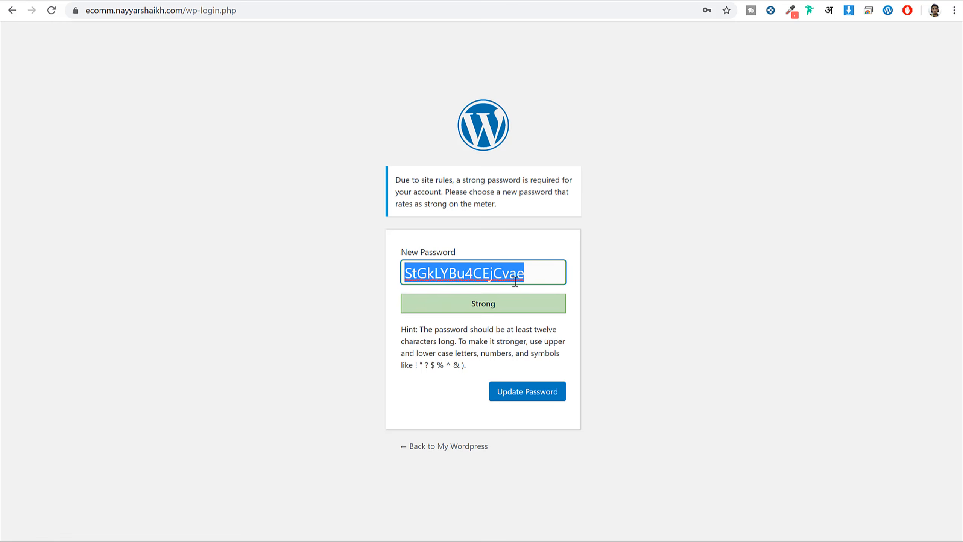
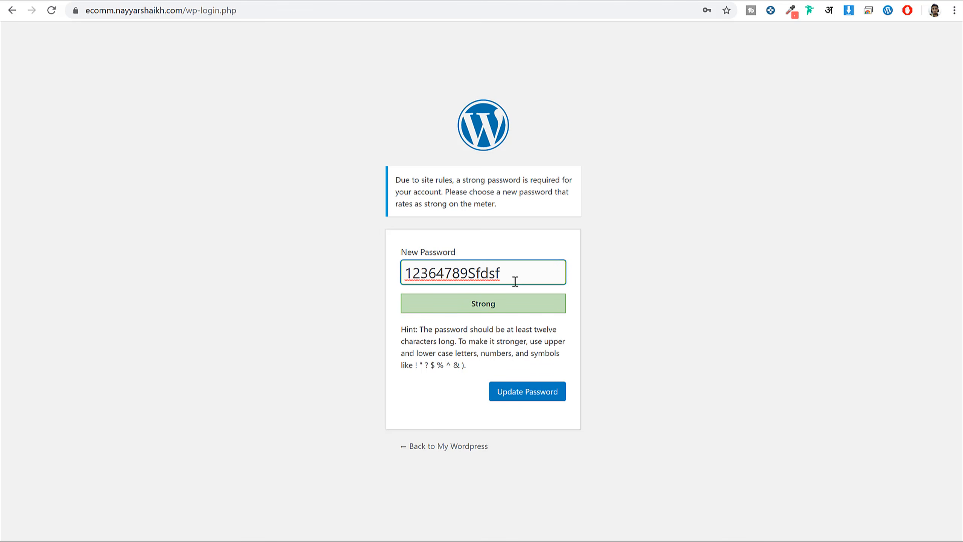
pyautogui.moveTo(479, 366); pyautogui.dragTo(422, 368)
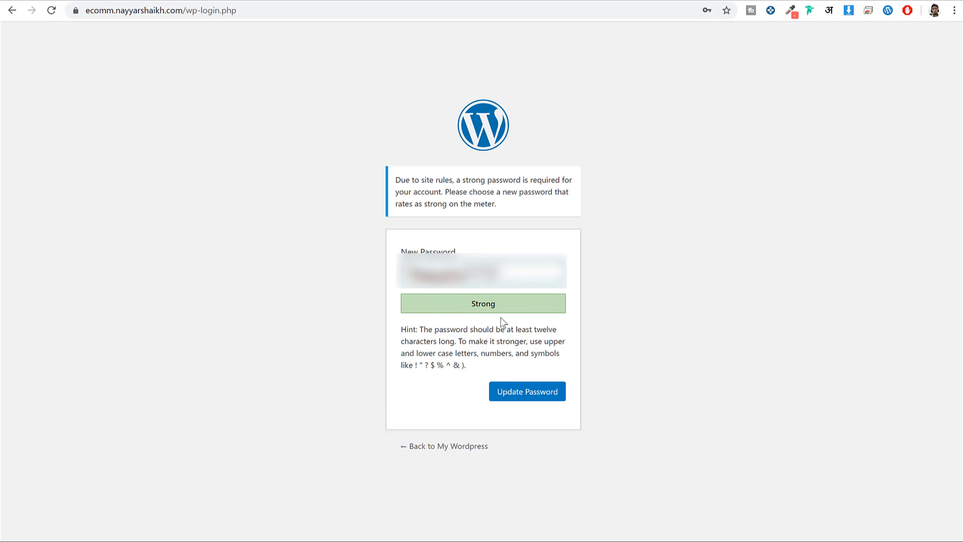
pyautogui.click(539, 402)
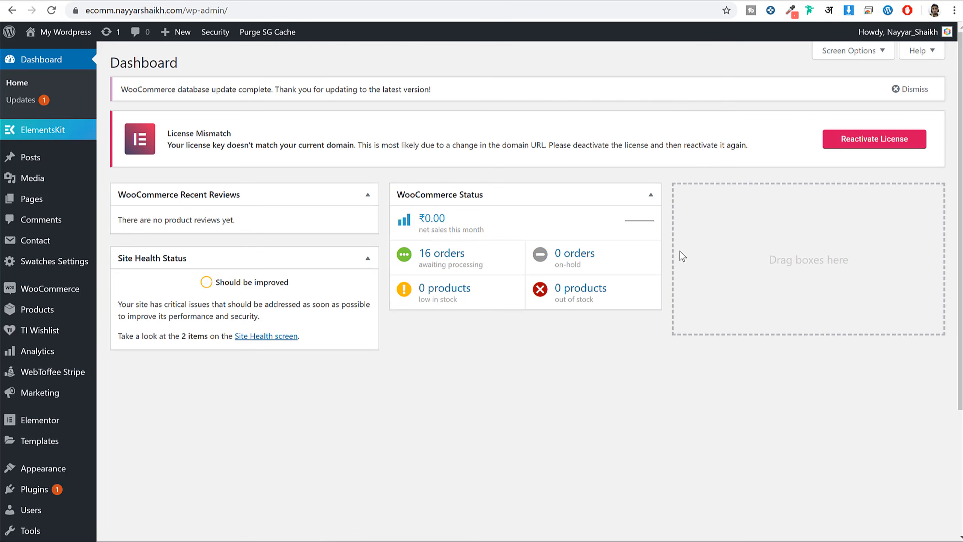
pyautogui.scroll(-3, 703, 277)
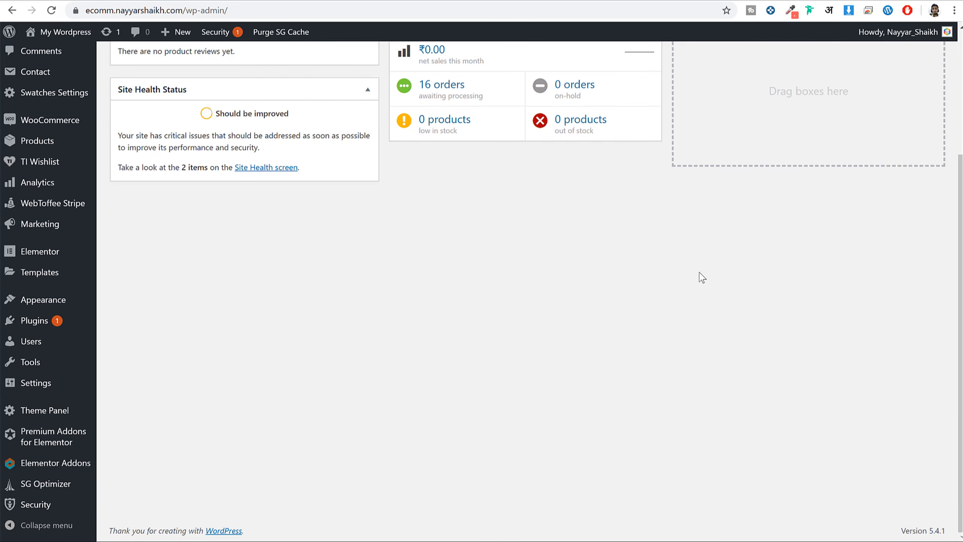
# Open the WordPress Tweaks settings under Security and turn on Reduce Comment Spam.
pyautogui.moveTo(47, 508)
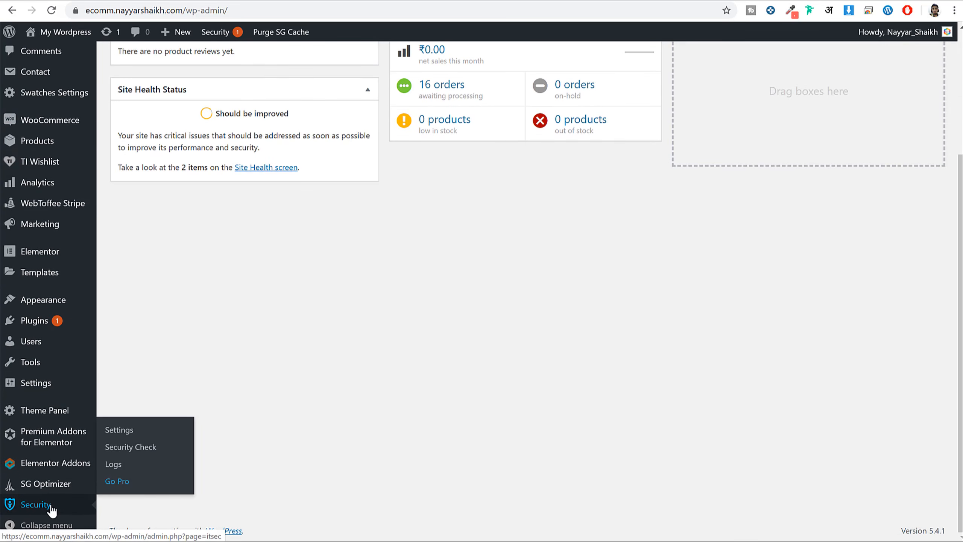
pyautogui.click(116, 431)
pyautogui.scroll(-10, 516, 333)
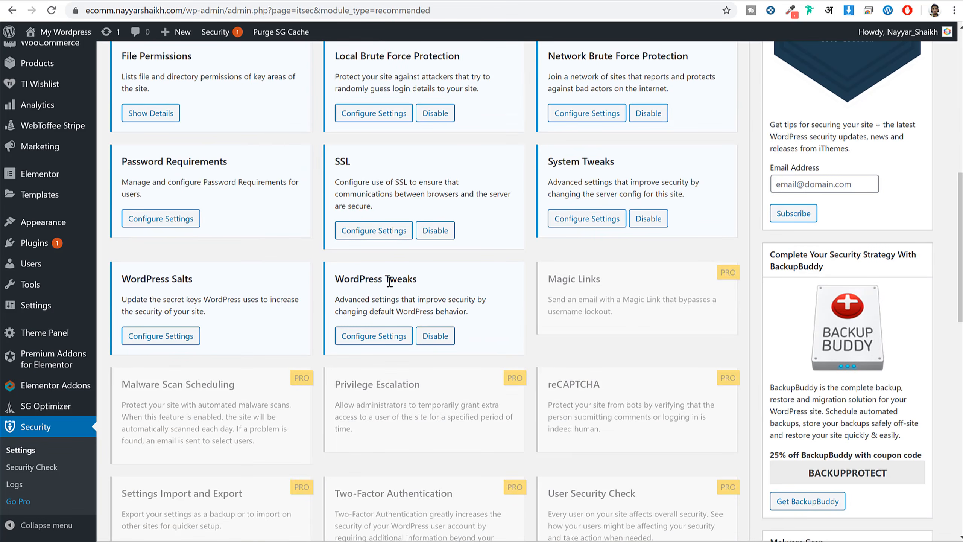
pyautogui.click(379, 337)
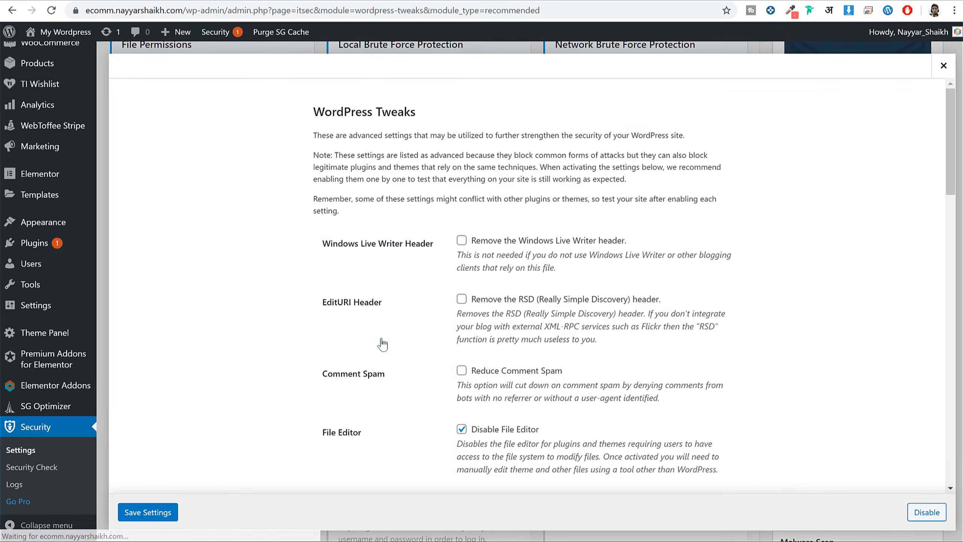
pyautogui.scroll(-5, 491, 333)
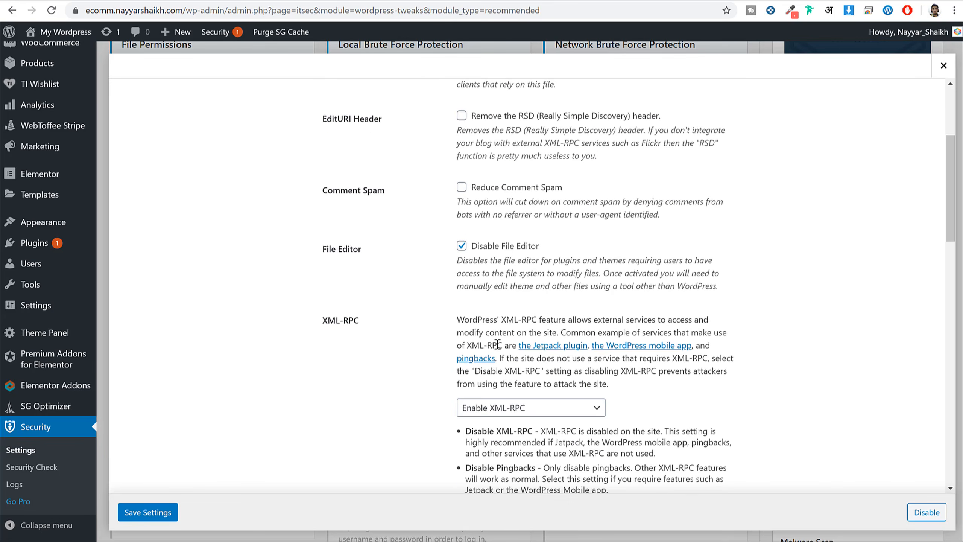
pyautogui.scroll(2, 498, 345)
pyautogui.click(462, 248)
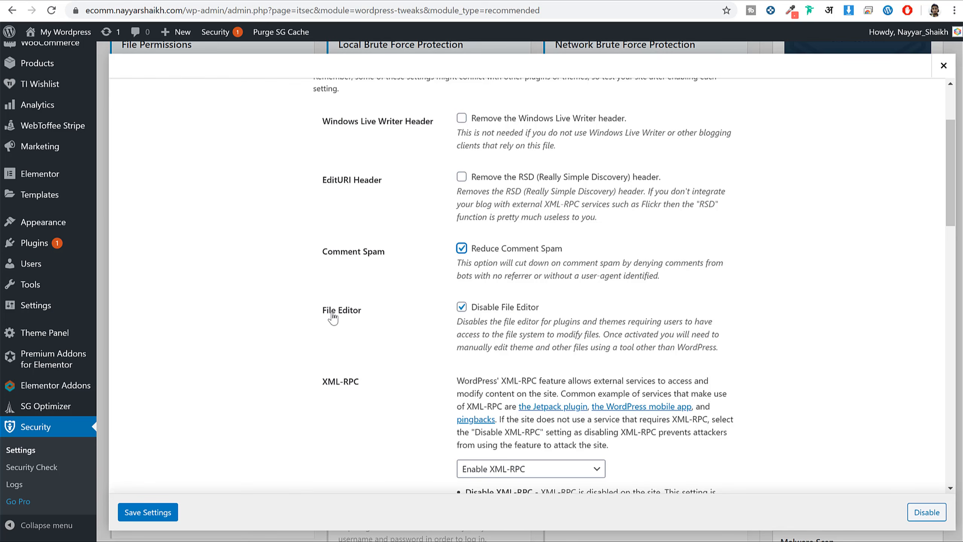
# Untick Disable File Editor and save the WordPress Tweaks settings.
pyautogui.moveTo(322, 312); pyautogui.dragTo(370, 316)
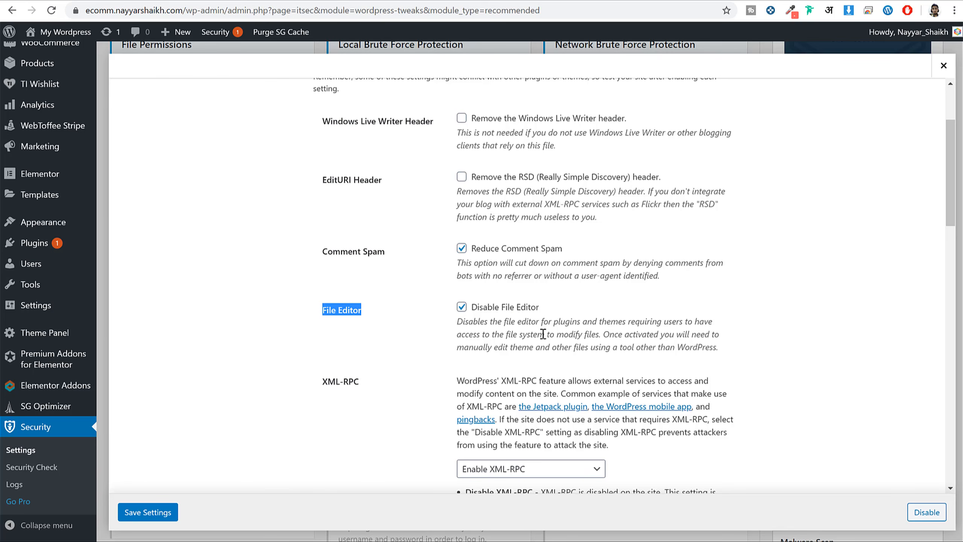
pyautogui.scroll(-15, 537, 340)
pyautogui.scroll(10, 378, 424)
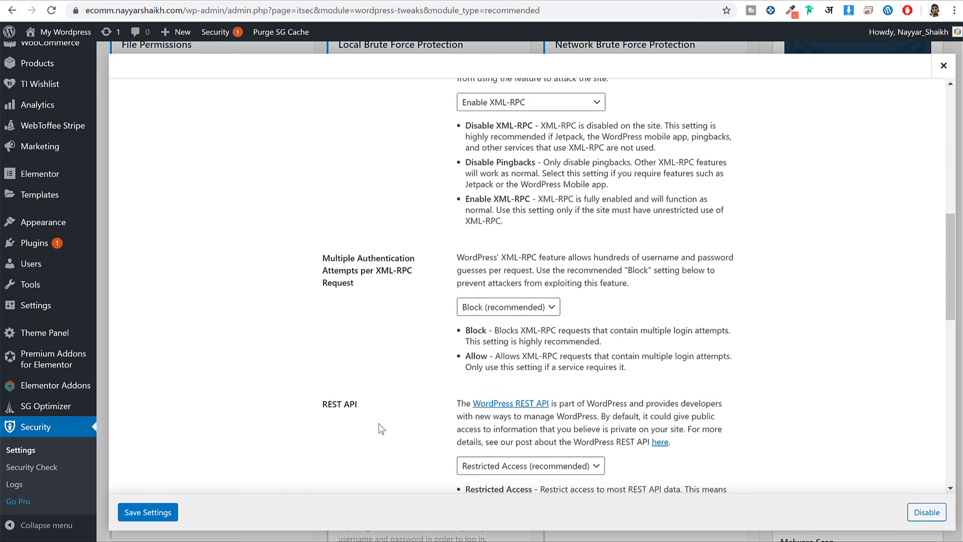
pyautogui.moveTo(67, 227)
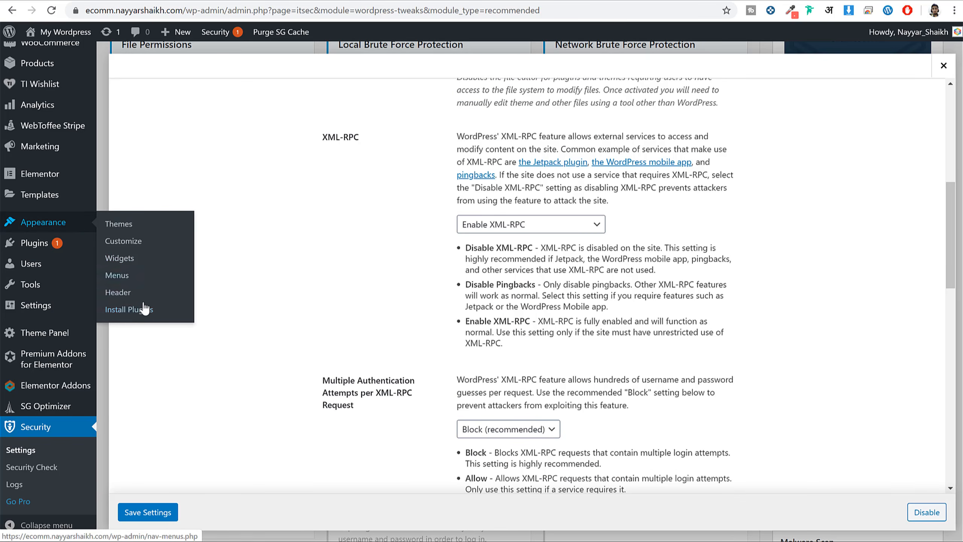
pyautogui.scroll(8, 551, 314)
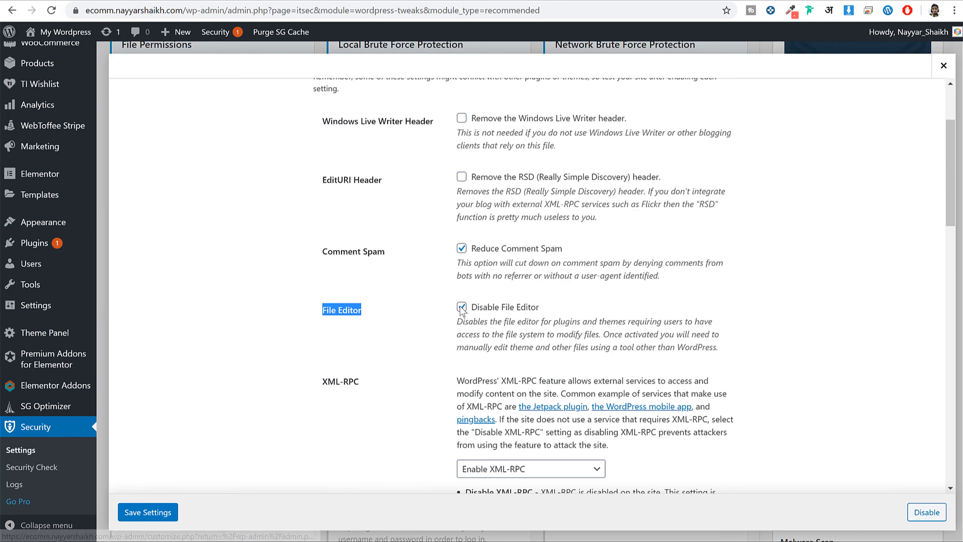
pyautogui.scroll(-4, 552, 314)
pyautogui.scroll(-1, 551, 314)
pyautogui.click(489, 251)
pyautogui.moveTo(500, 252); pyautogui.dragTo(475, 251)
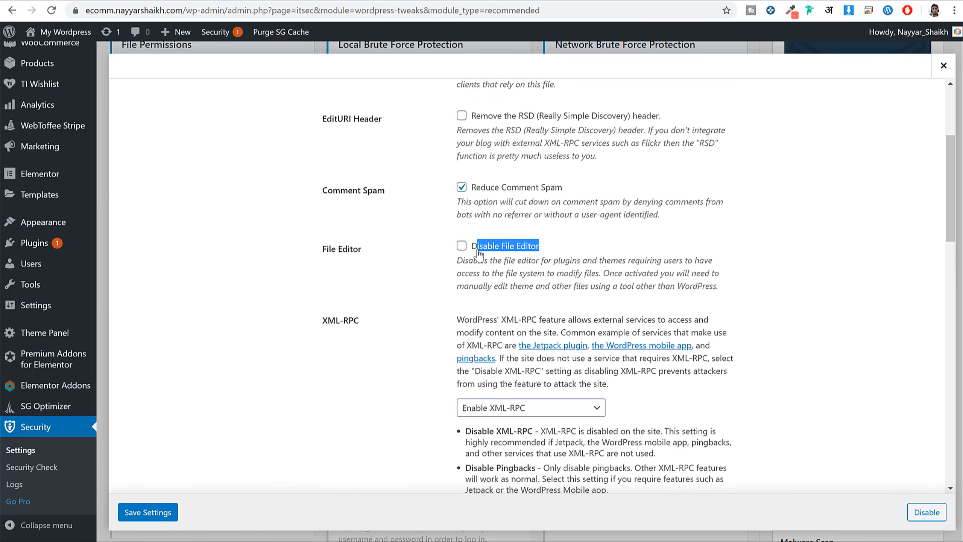
pyautogui.click(145, 515)
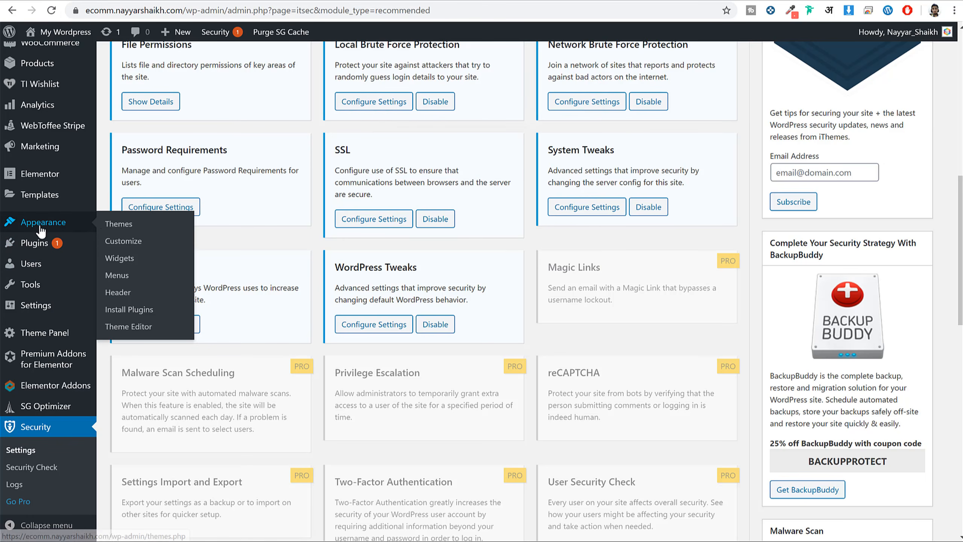
pyautogui.click(138, 327)
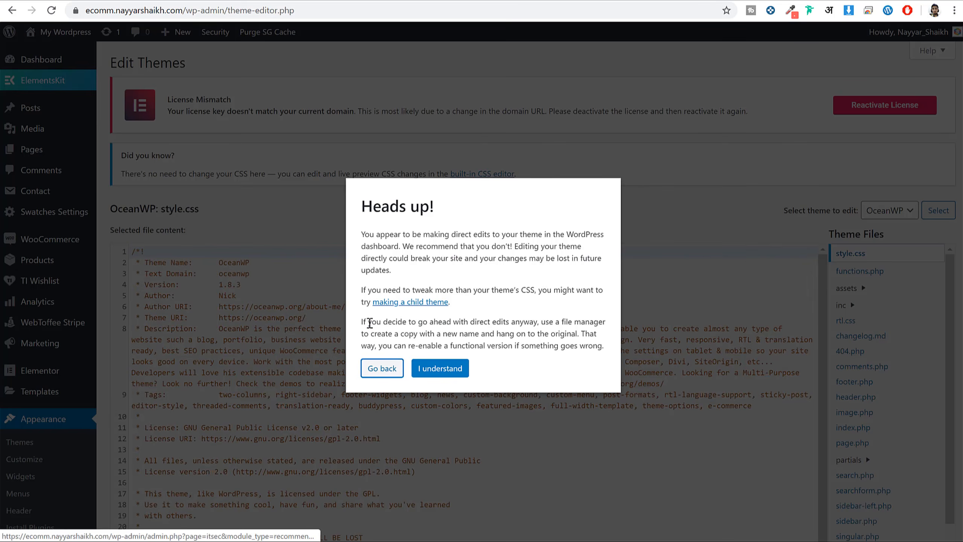
pyautogui.click(450, 378)
pyautogui.scroll(-3, 911, 326)
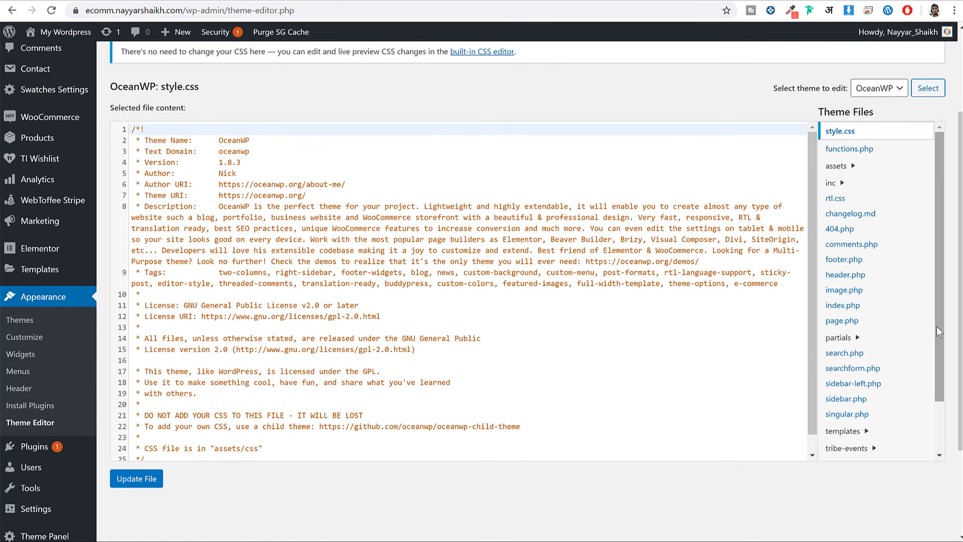
pyautogui.scroll(-2, 880, 299)
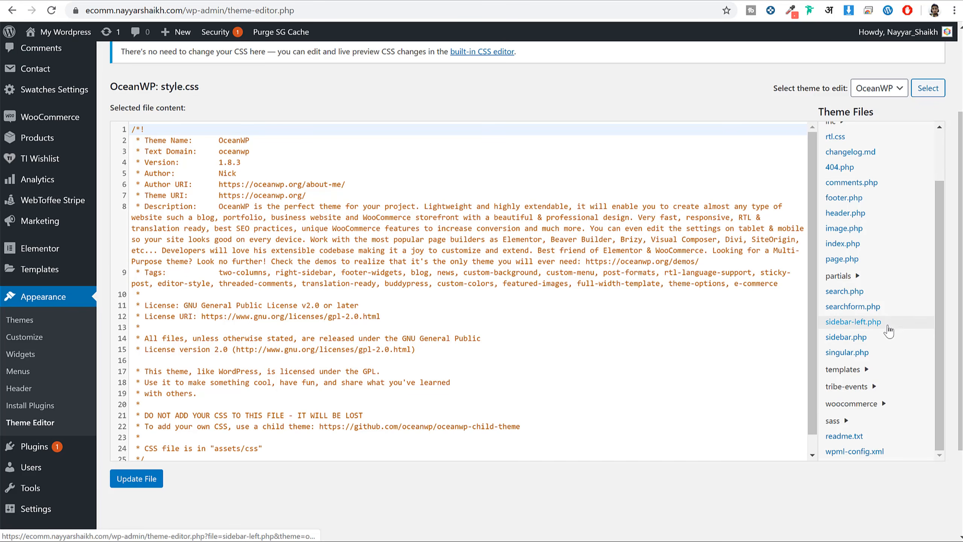
pyautogui.scroll(2, 886, 341)
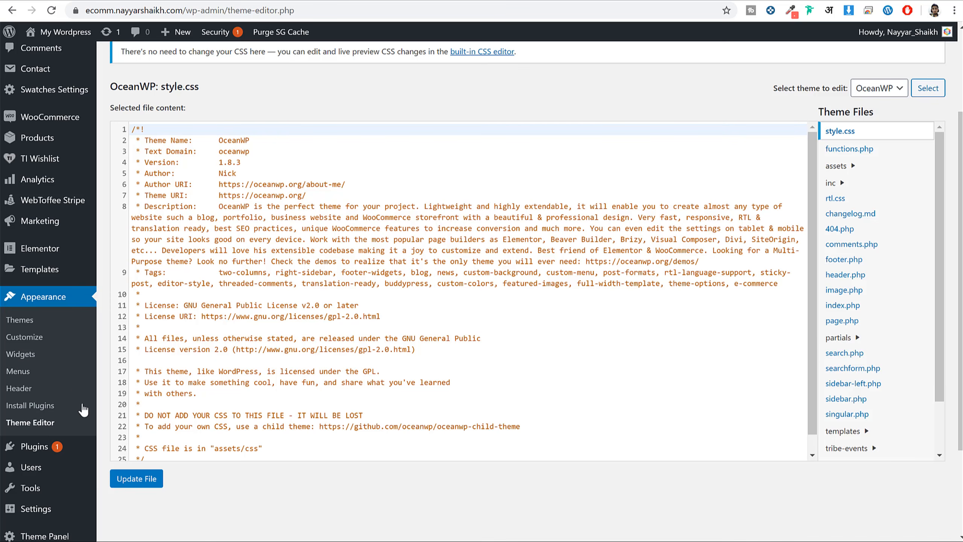
pyautogui.scroll(-3, 68, 338)
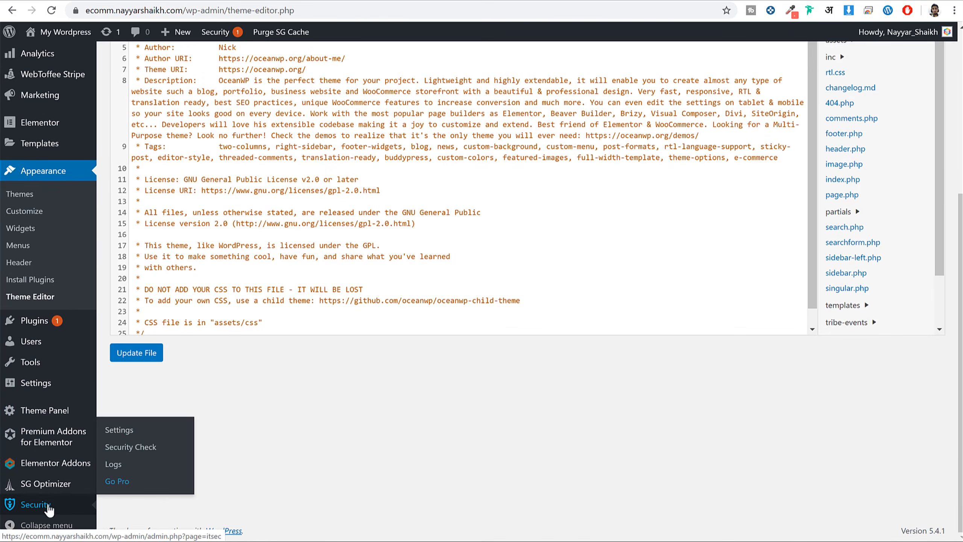
# Tick Disable File Editor in iThemes Security's WordPress Tweaks settings.
pyautogui.click(129, 430)
pyautogui.scroll(-10, 433, 343)
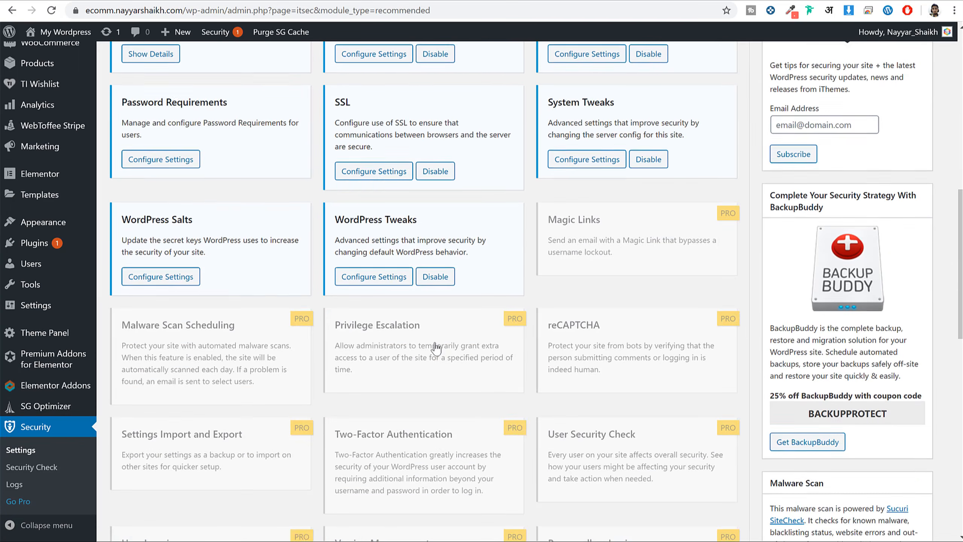
pyautogui.click(383, 275)
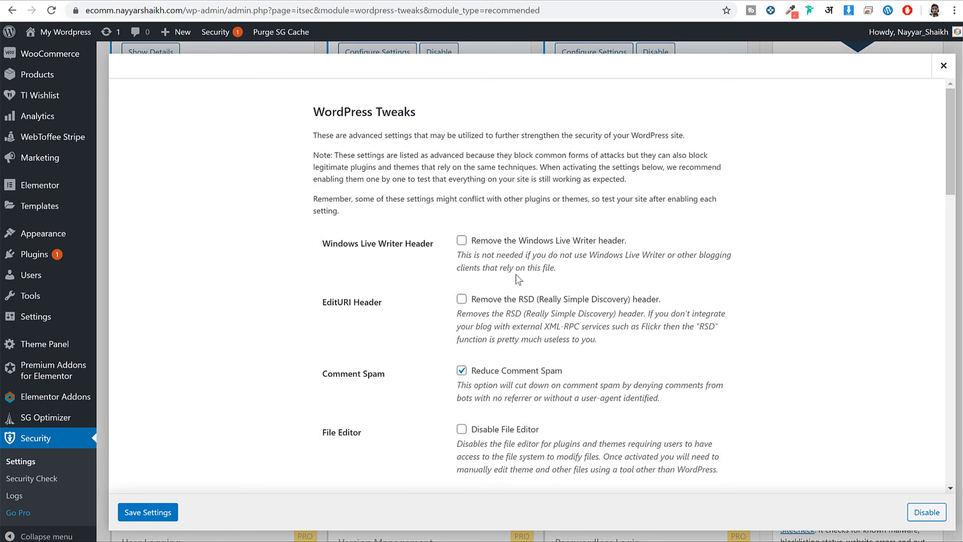
pyautogui.click(465, 432)
pyautogui.moveTo(302, 432); pyautogui.dragTo(364, 432)
pyautogui.click(369, 433)
# Save the WordPress Tweaks settings and reload the Security settings page.
pyautogui.scroll(-2, 341, 455)
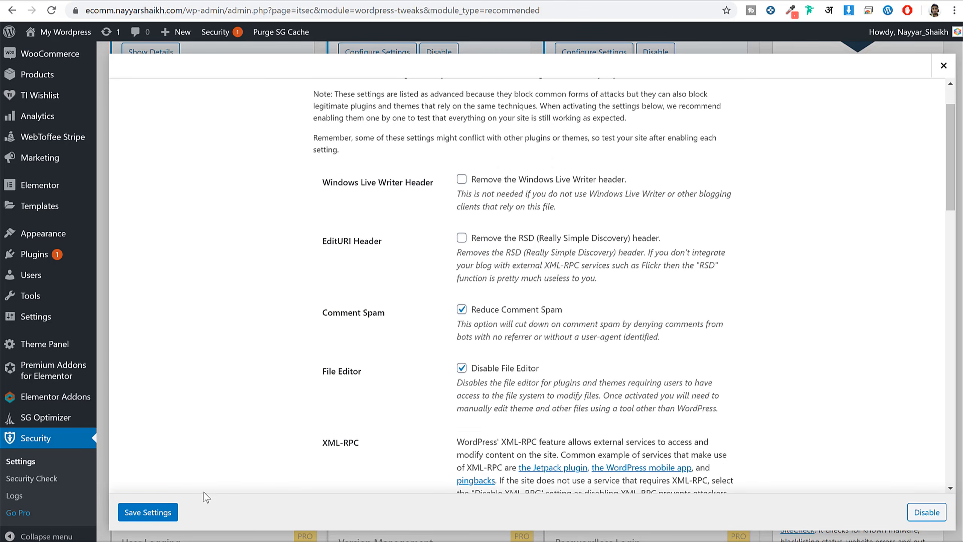
pyautogui.click(159, 510)
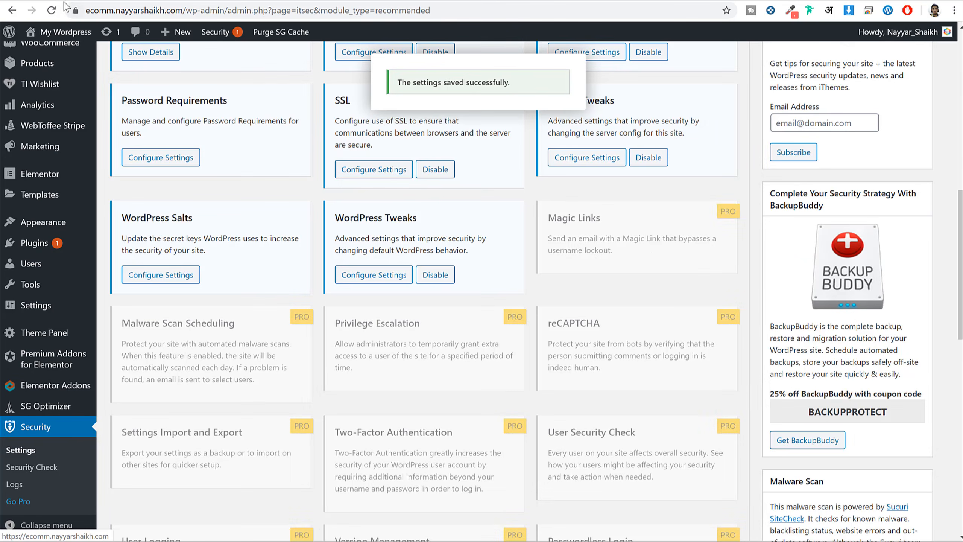
pyautogui.click(52, 11)
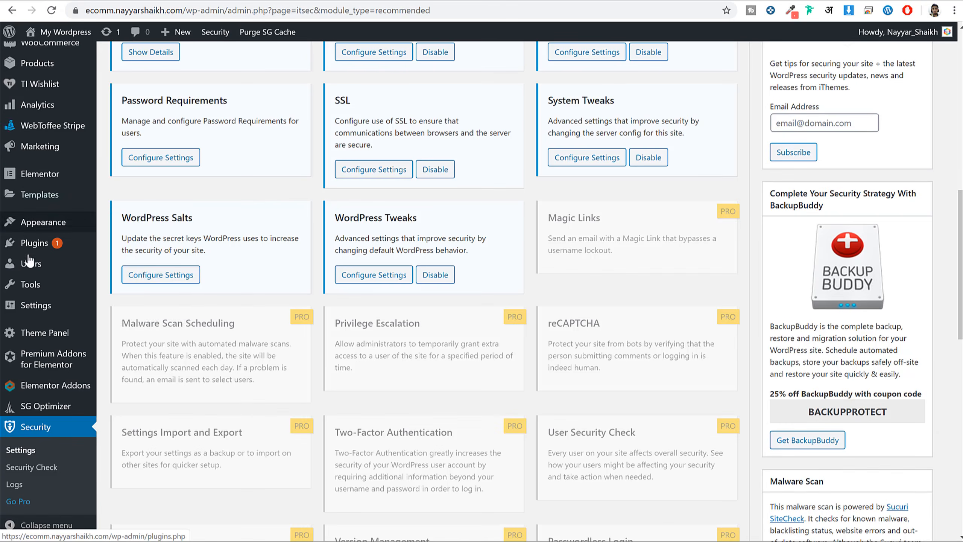
pyautogui.moveTo(42, 222)
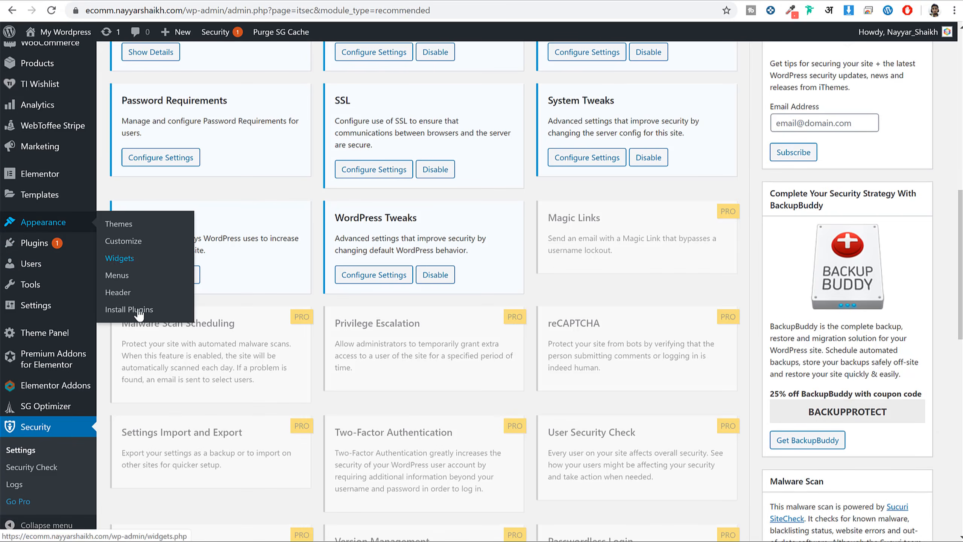
pyautogui.scroll(6, 576, 309)
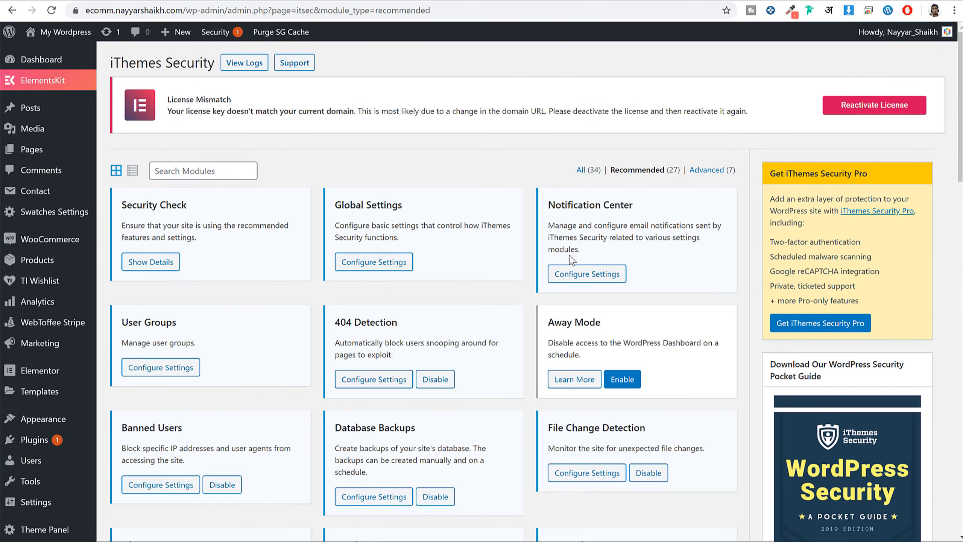
# Filter the modules to Advanced and open the Hide Backend settings.
pyautogui.moveTo(616, 156); pyautogui.dragTo(653, 173)
pyautogui.click(660, 189)
pyautogui.click(707, 172)
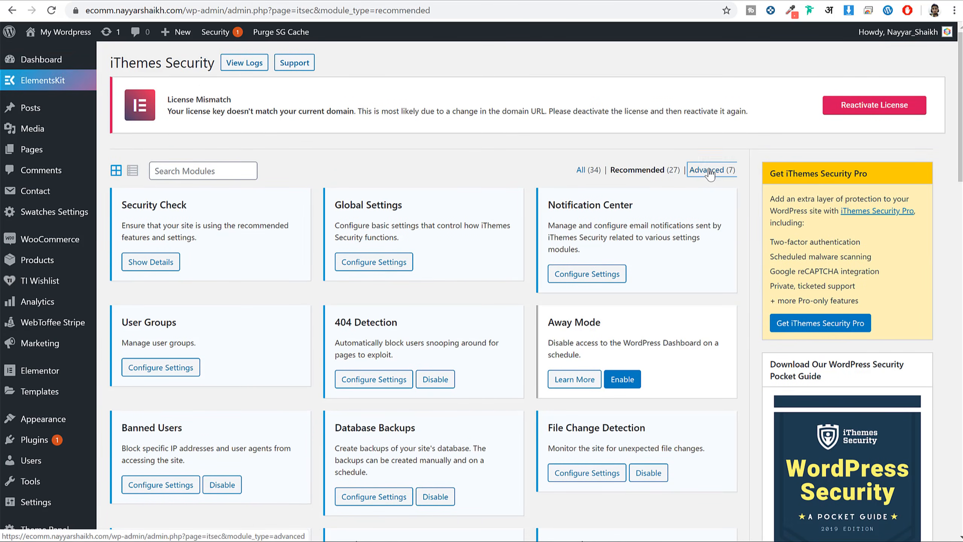
pyautogui.moveTo(186, 211); pyautogui.dragTo(118, 208)
pyautogui.moveTo(340, 205); pyautogui.dragTo(459, 207)
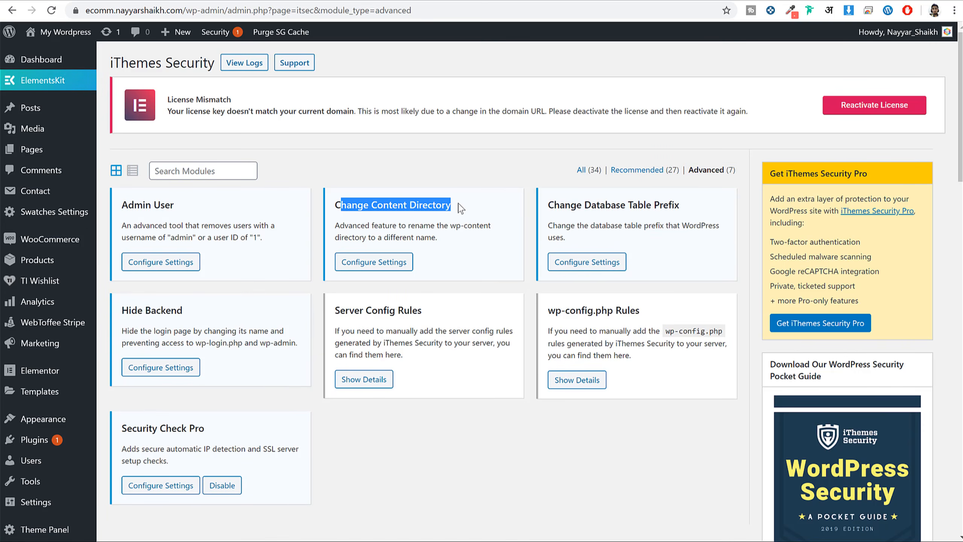
pyautogui.moveTo(560, 207); pyautogui.dragTo(678, 210)
pyautogui.click(283, 309)
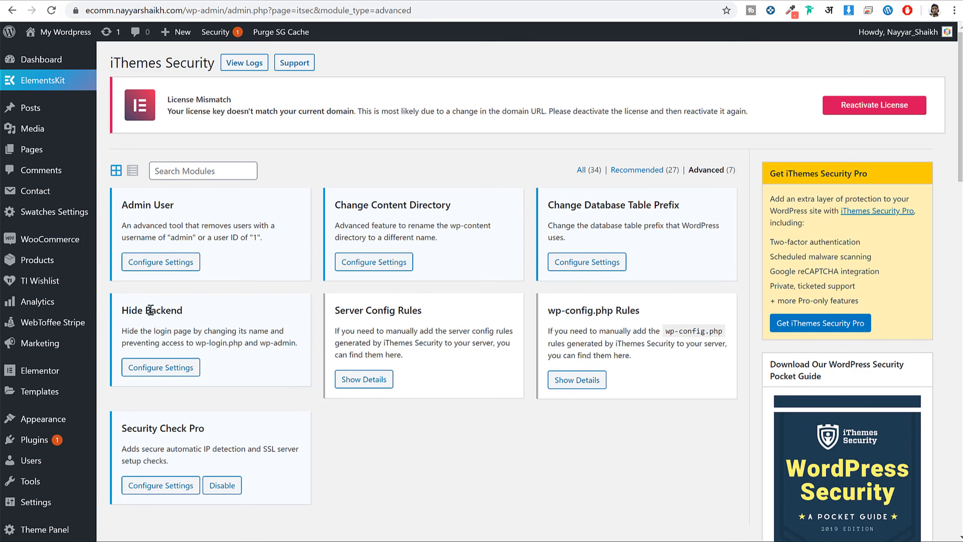
pyautogui.scroll(-3, 205, 314)
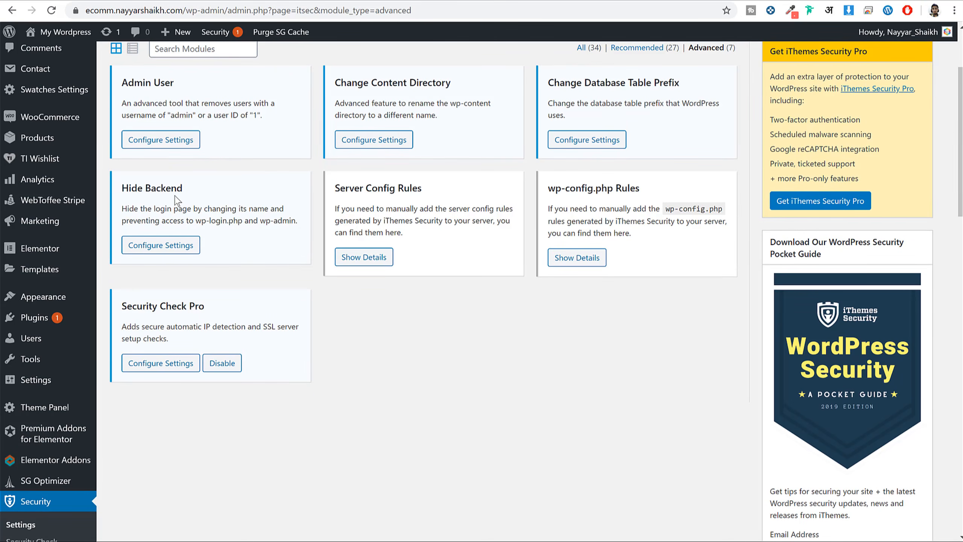
pyautogui.moveTo(120, 189); pyautogui.dragTo(186, 191)
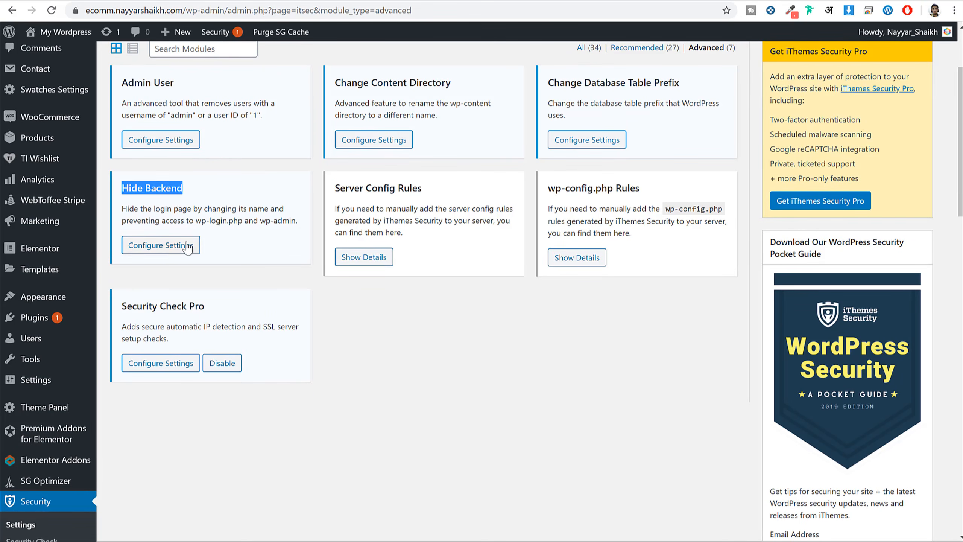
pyautogui.click(186, 247)
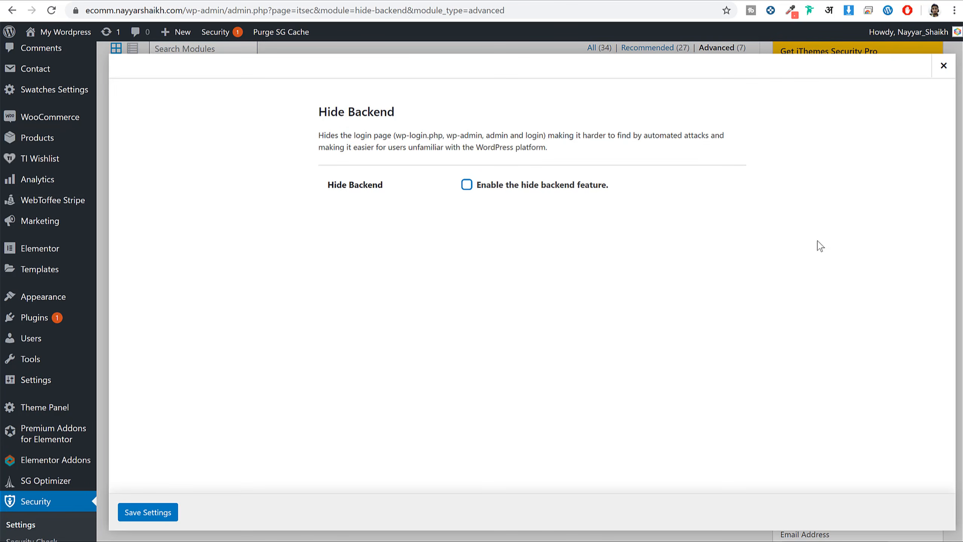
# Copy the site's base address and load the store homepage in a private window.
pyautogui.moveTo(185, 10); pyautogui.dragTo(94, 10)
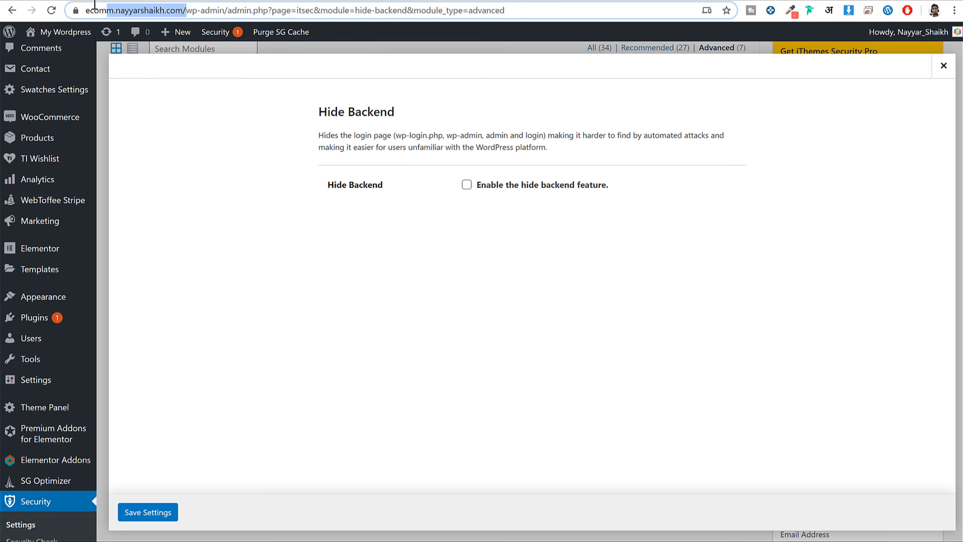
pyautogui.click(163, 14)
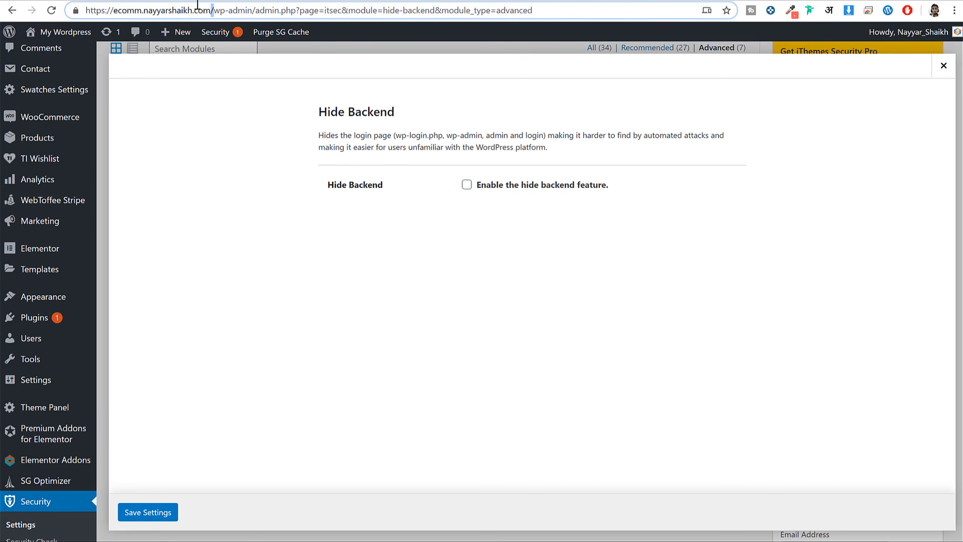
pyautogui.moveTo(209, 10); pyautogui.dragTo(58, 2)
pyautogui.hotkey('ctrl', 'c')
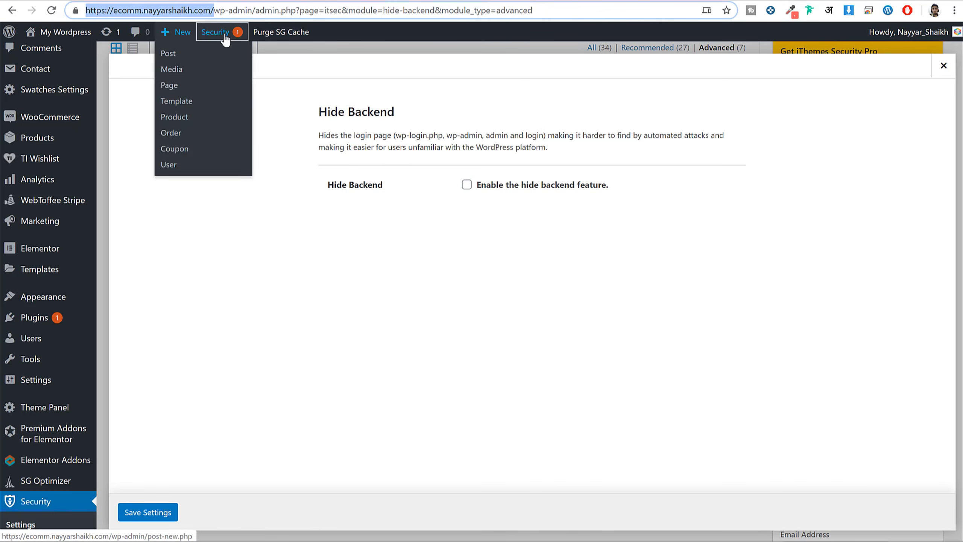
pyautogui.click(955, 10)
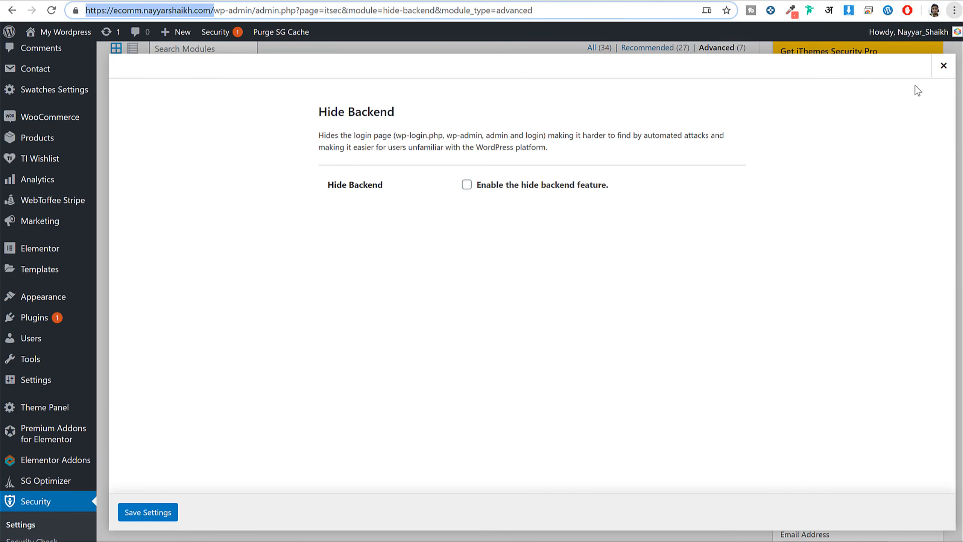
pyautogui.click(918, 86)
pyautogui.hotkey('ctrl', 'v')
pyautogui.press('Return')
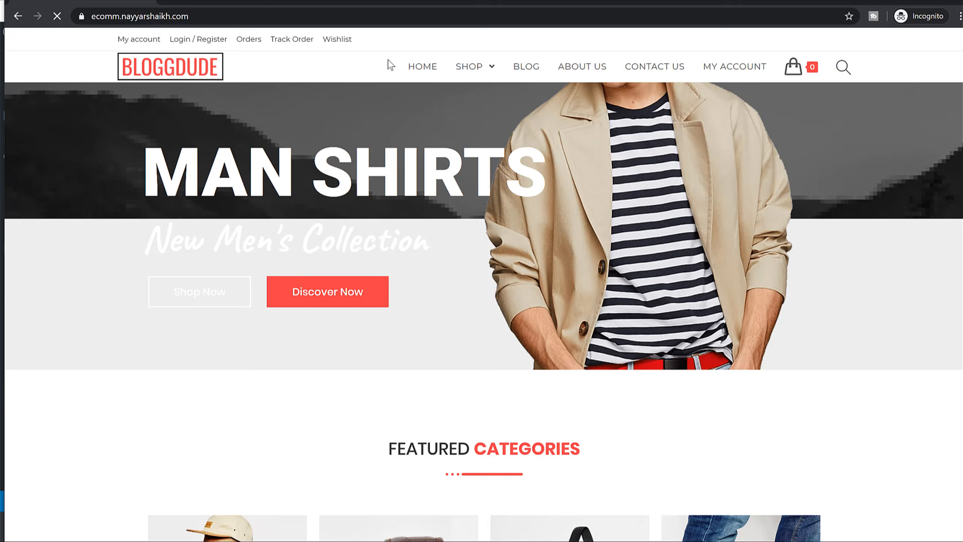
# Append /wp-login.php to the address to load the WordPress login page.
pyautogui.click(359, 17)
pyautogui.click(359, 17)
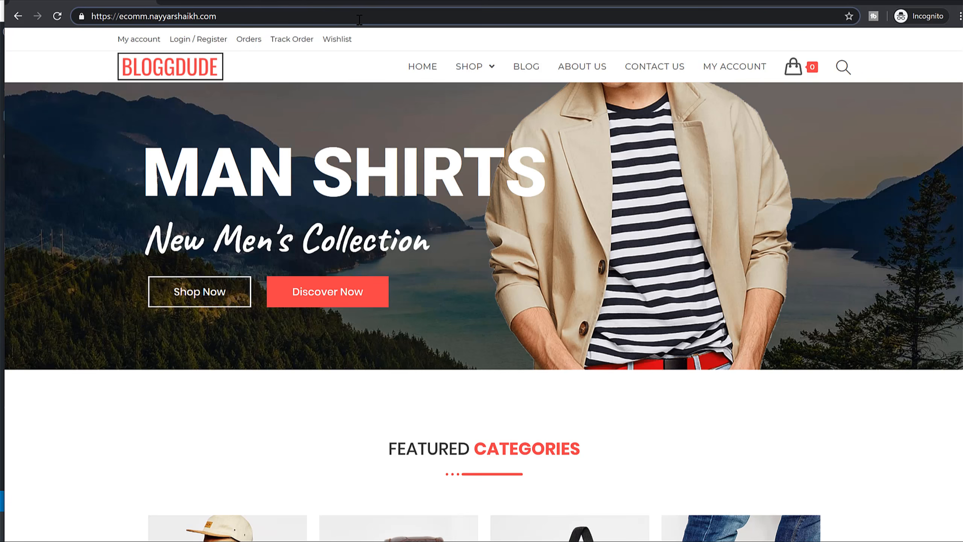
pyautogui.write('/')
pyautogui.write('w')
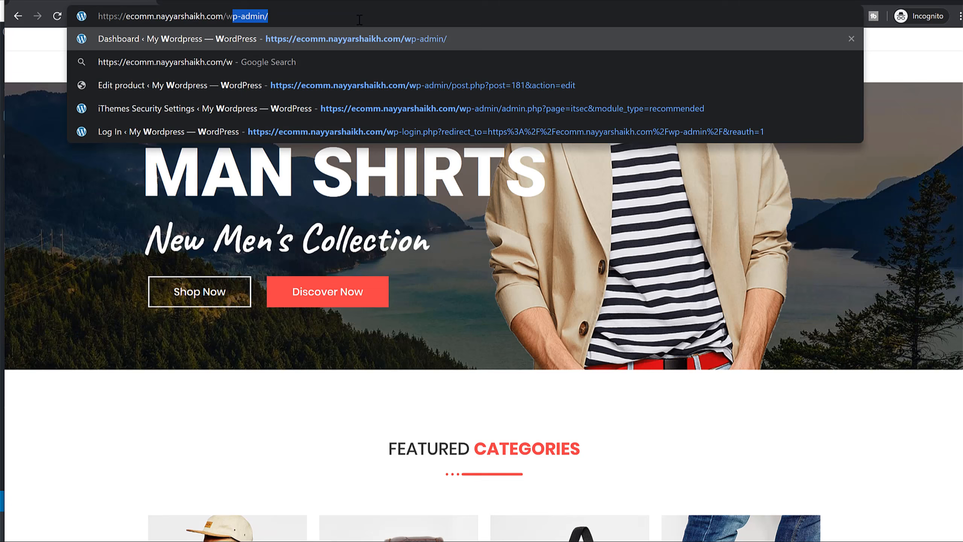
pyautogui.write('p-login.php')
pyautogui.press('Return')
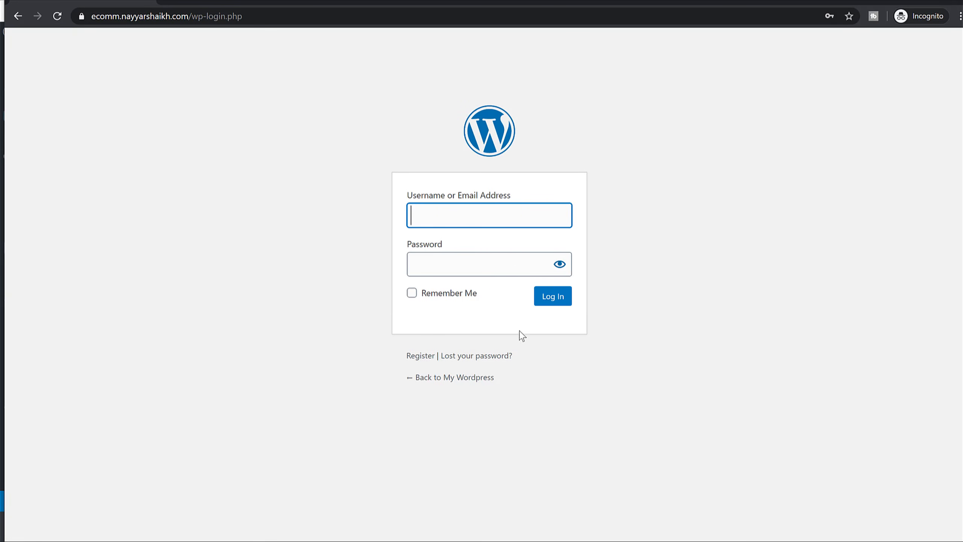
# Change the address to wp-admin and confirm it redirects to the login page.
pyautogui.moveTo(208, 17); pyautogui.dragTo(642, 2)
pyautogui.press('BackSpace')
pyautogui.press('BackSpace')
pyautogui.write('ad')
pyautogui.press('Return')
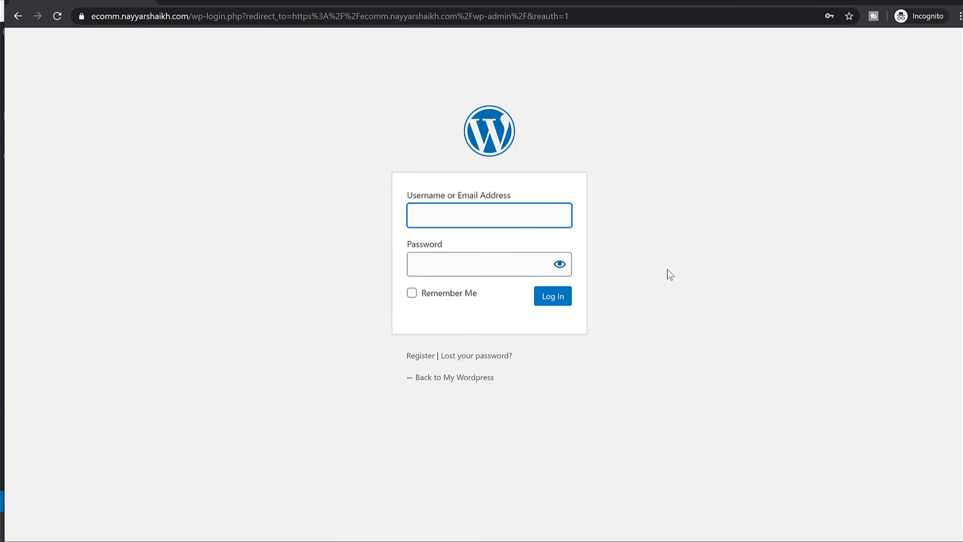
# Back in the dashboard, enable the Hide Backend feature.
pyautogui.click(904, 1)
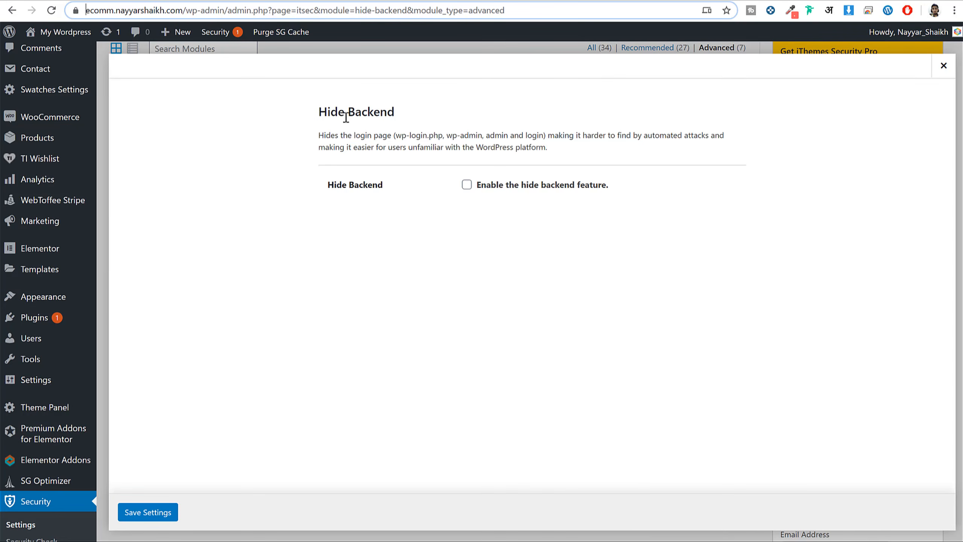
pyautogui.moveTo(319, 112); pyautogui.dragTo(402, 109)
pyautogui.click(481, 187)
pyautogui.scroll(-2, 540, 138)
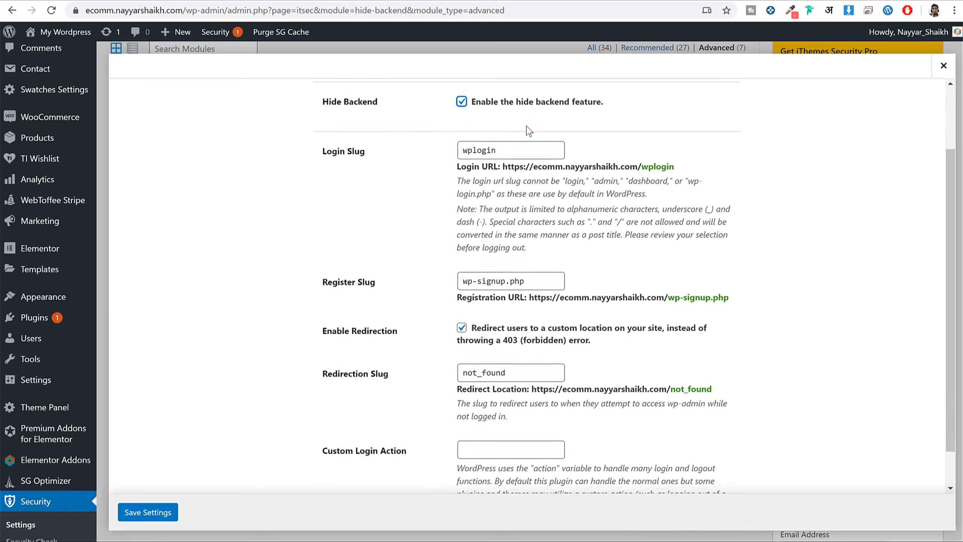
pyautogui.moveTo(322, 147); pyautogui.dragTo(364, 156)
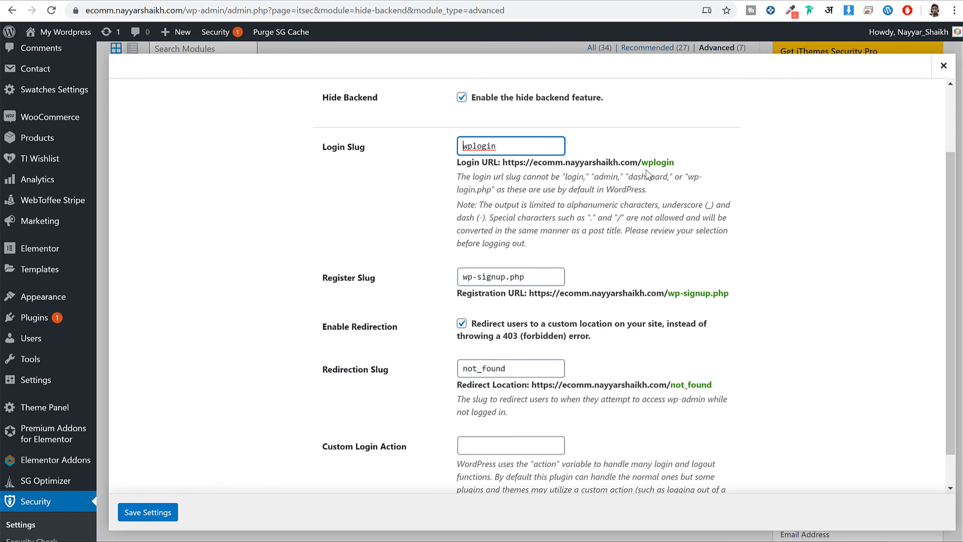
# Replace the wplogin Login Slug with a custom slug and save the Hide Backend settings.
pyautogui.doubleClick(535, 145)
pyautogui.write('nayyars1')
pyautogui.hotkey('ctrl', 'a')
pyautogui.press('BackSpace')
pyautogui.moveTo(525, 148); pyautogui.dragTo(457, 149)
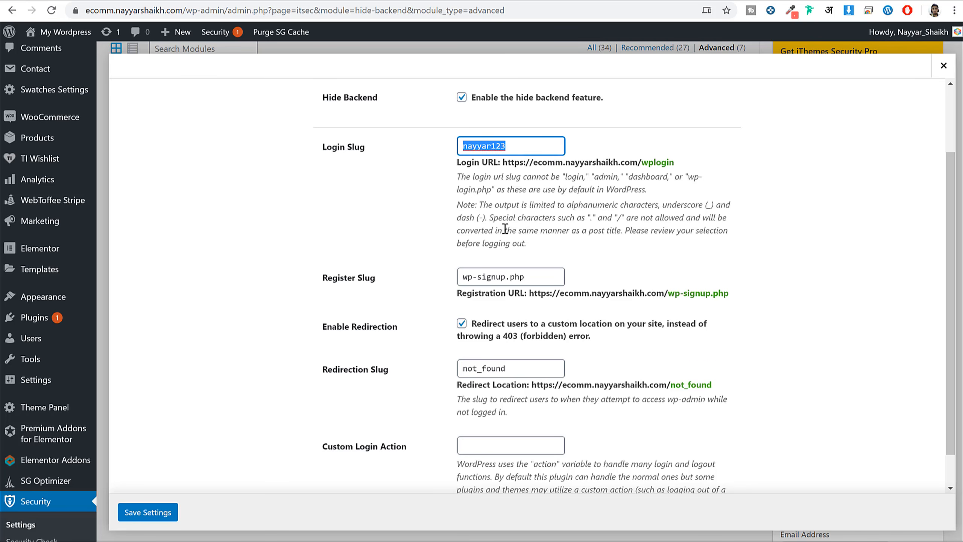
pyautogui.scroll(-1, 511, 215)
pyautogui.click(153, 514)
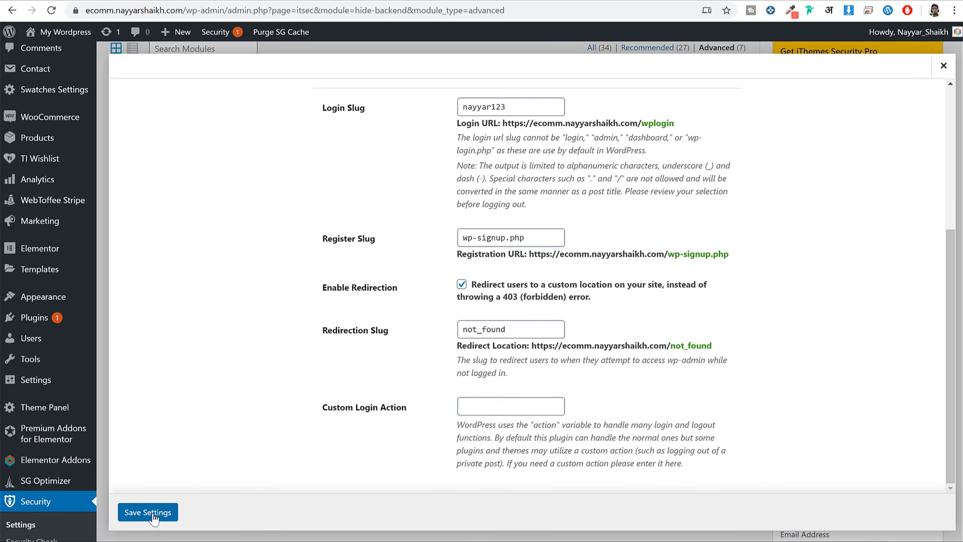
pyautogui.scroll(-6, 710, 155)
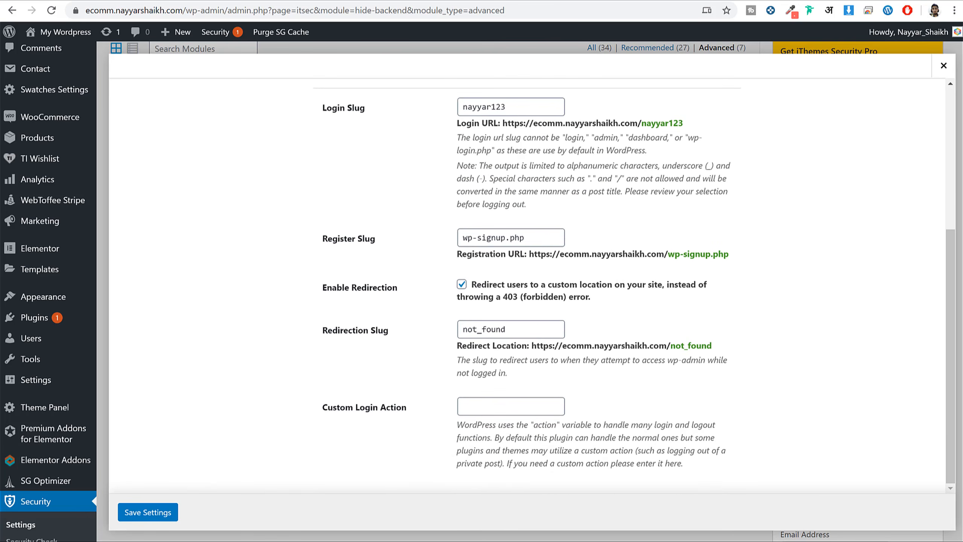
pyautogui.click(353, 532)
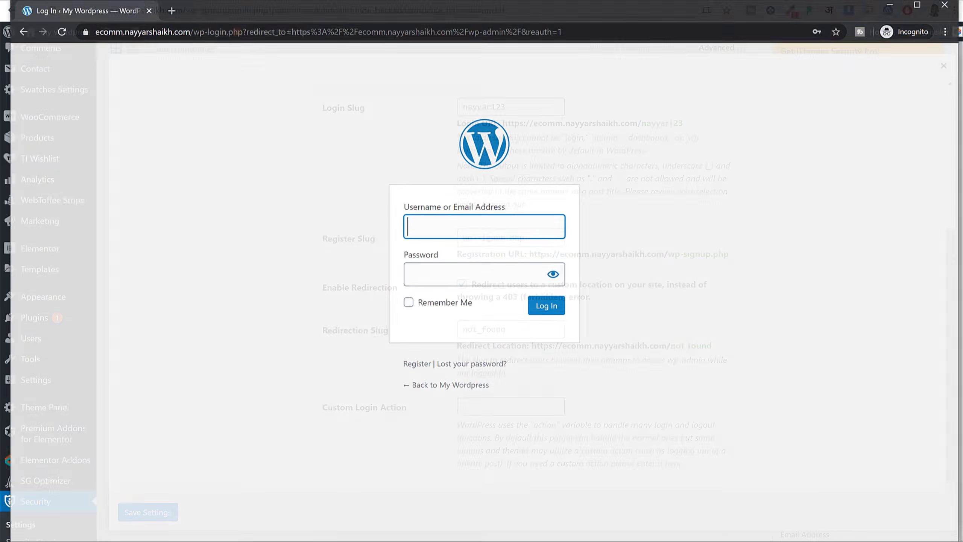
# Load the bare domain, then /wp-admin, which now shows the 404: Page Not Found page.
pyautogui.moveTo(221, 16); pyautogui.dragTo(802, 17)
pyautogui.press('BackSpace')
pyautogui.press('Return')
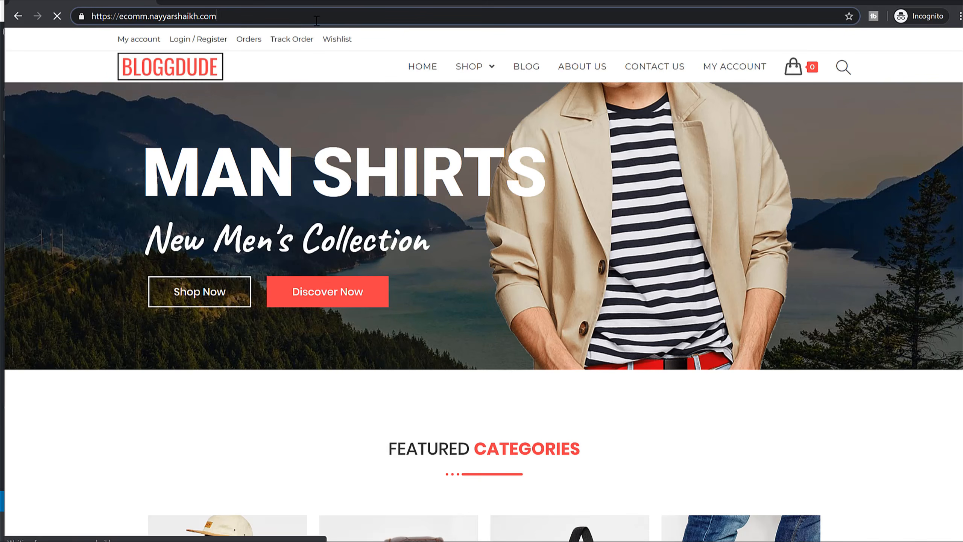
pyautogui.write('/wp-admin')
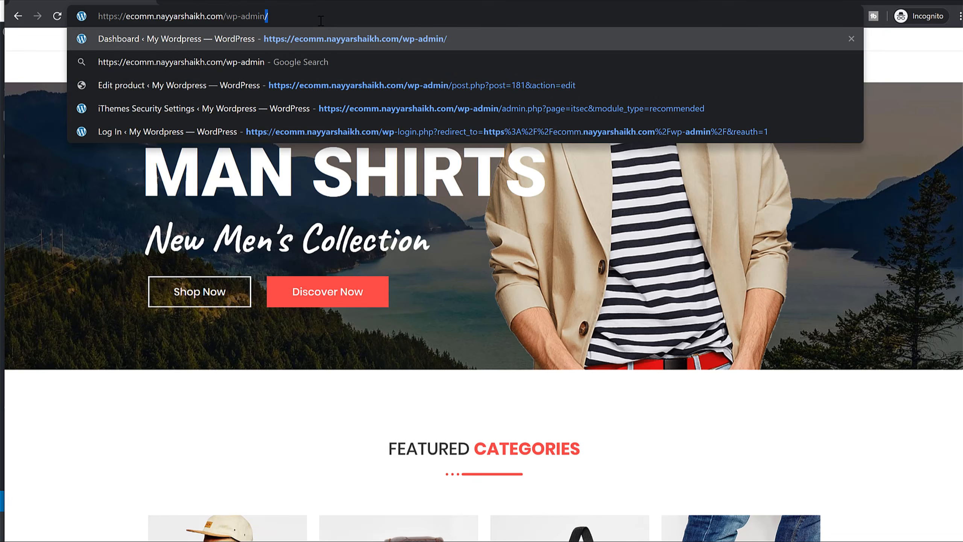
pyautogui.press('Return')
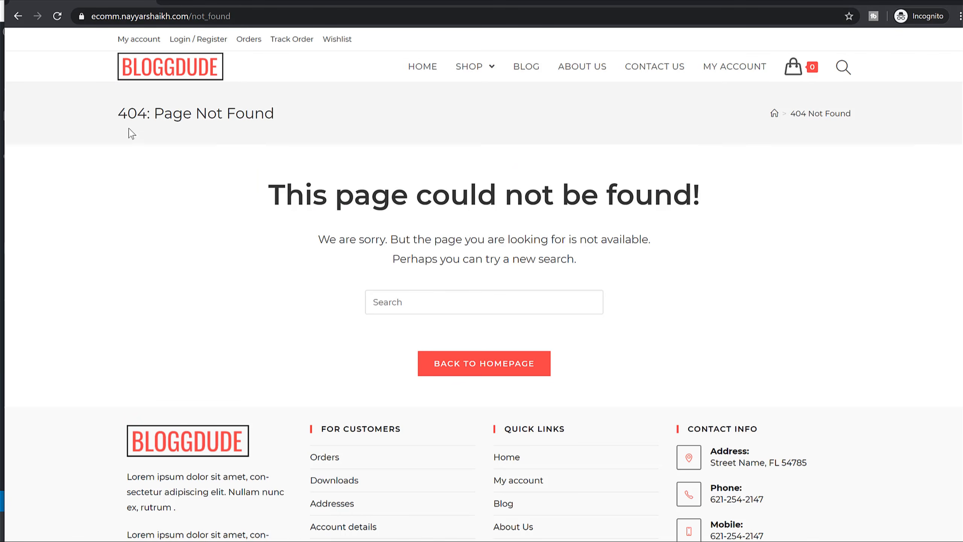
pyautogui.moveTo(118, 114); pyautogui.dragTo(275, 108)
pyautogui.click(311, 195)
pyautogui.moveTo(312, 196); pyautogui.dragTo(739, 200)
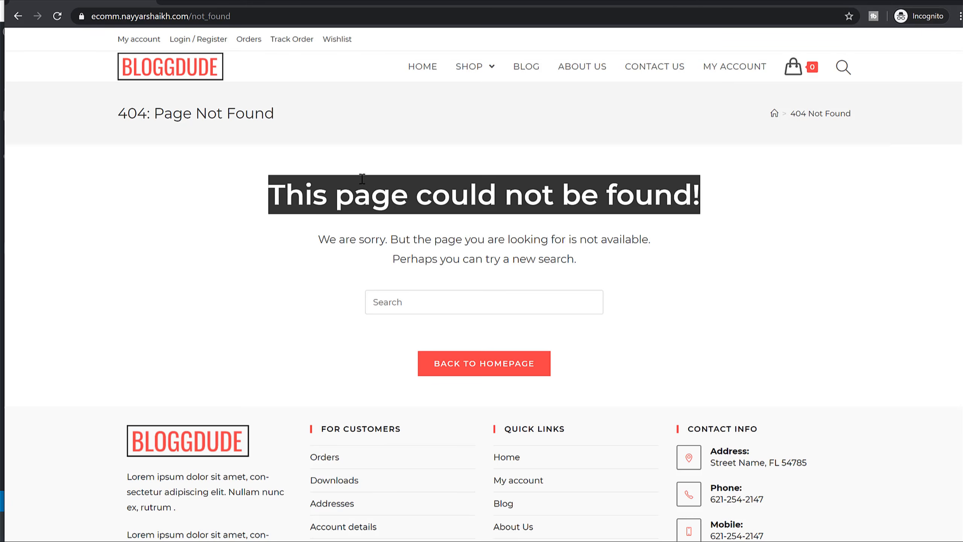
# Try wp-login.php, confirm it also lands on not_found, and return to the admin window.
pyautogui.doubleClick(194, 18)
pyautogui.write('wp-')
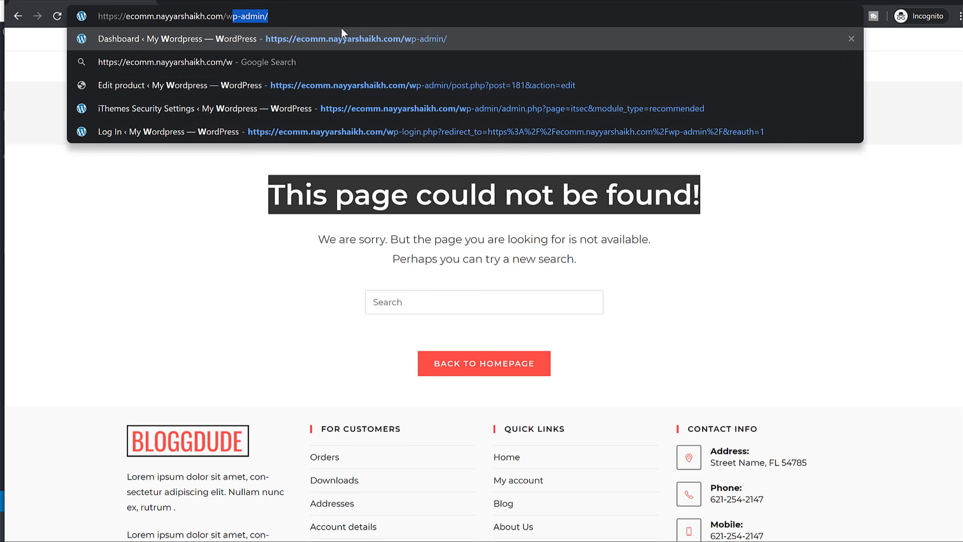
pyautogui.write('login')
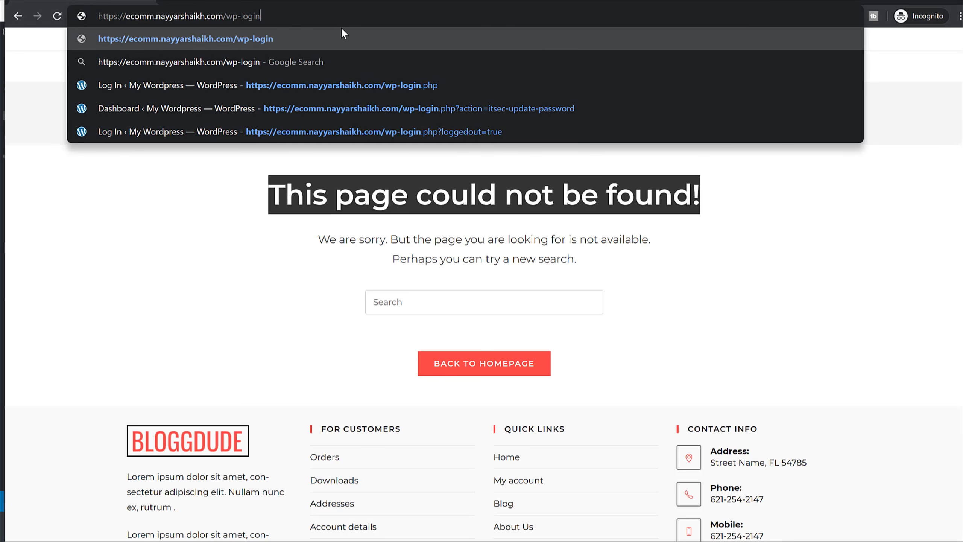
pyautogui.write('.phhp')
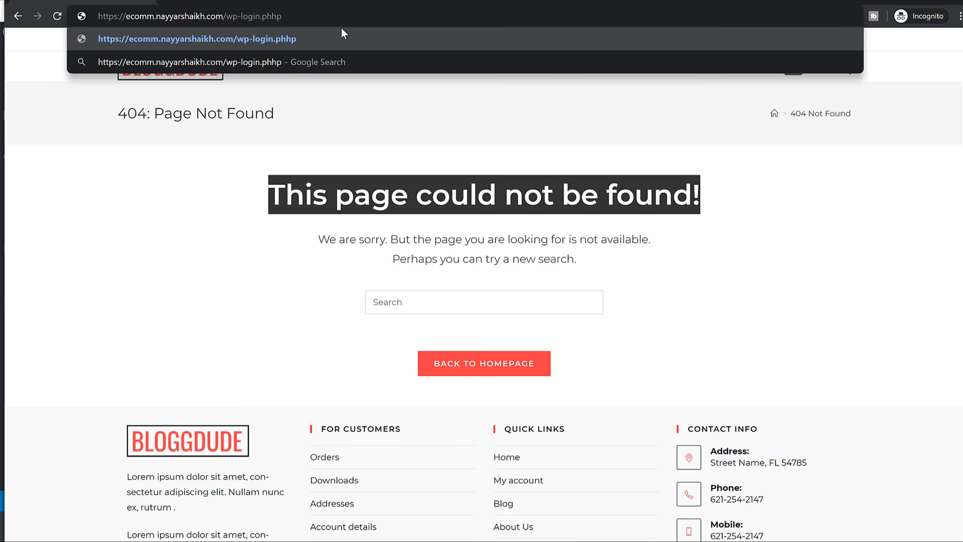
pyautogui.press('BackSpace')
pyautogui.press('BackSpace')
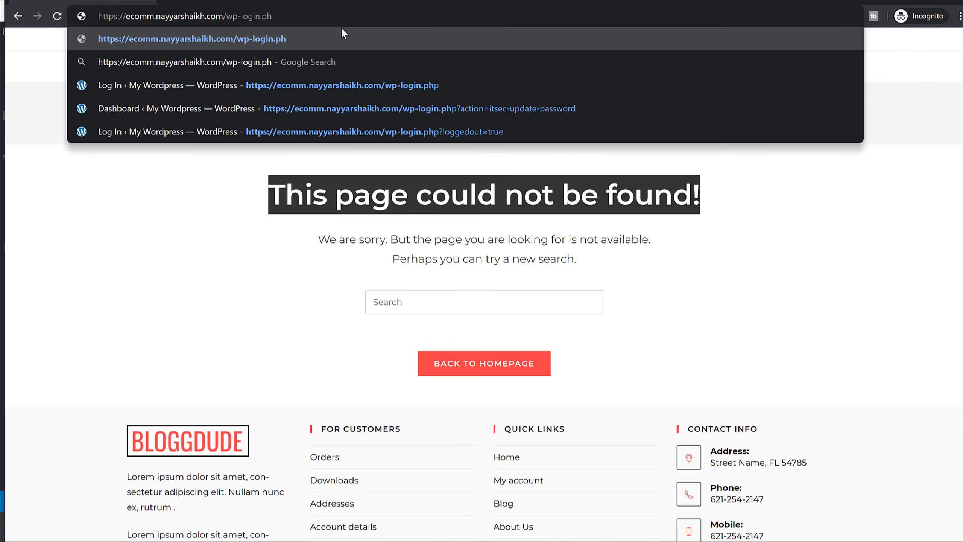
pyautogui.write('p')
pyautogui.press('Return')
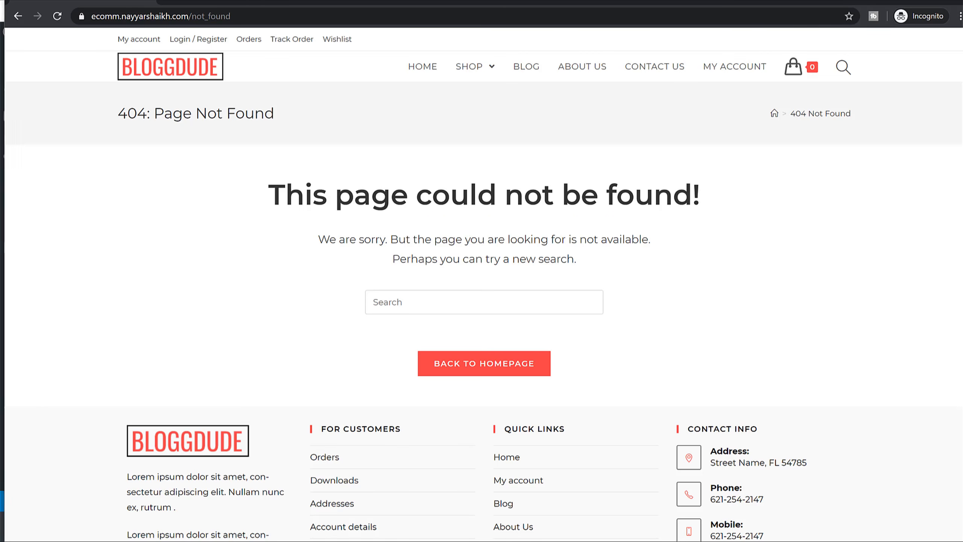
pyautogui.hotkey('alt', 'Tab')
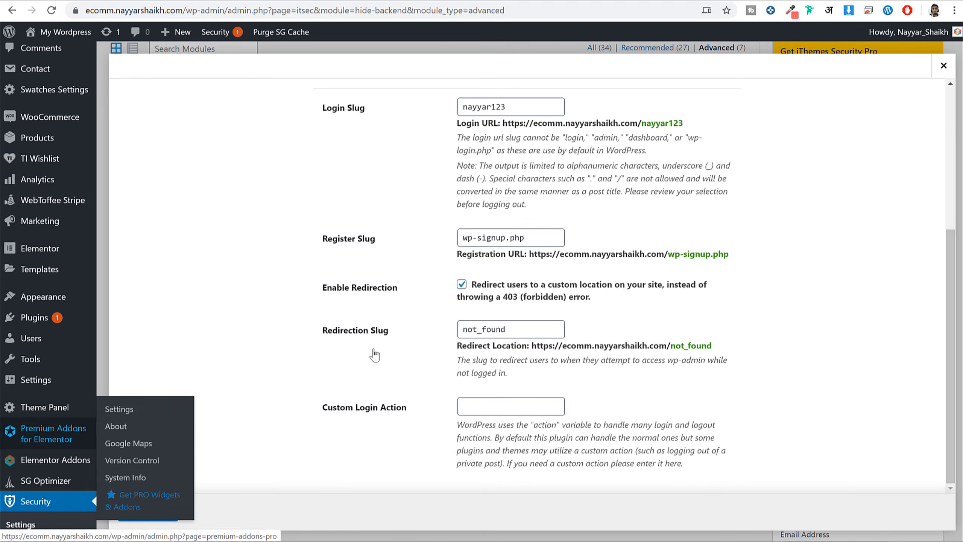
# Save the Hide Backend settings and filter the modules to Recommended.
pyautogui.click(173, 515)
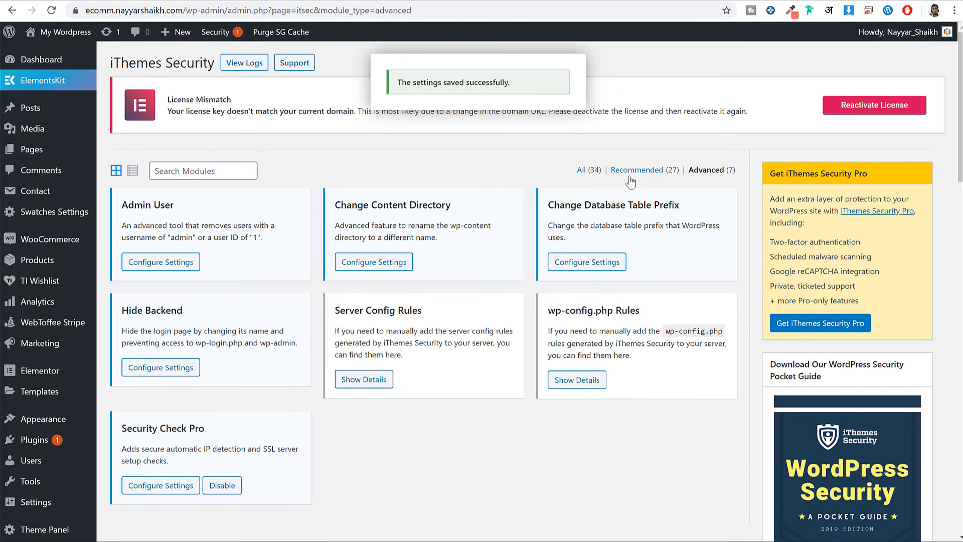
pyautogui.click(635, 170)
pyautogui.scroll(-3, 370, 242)
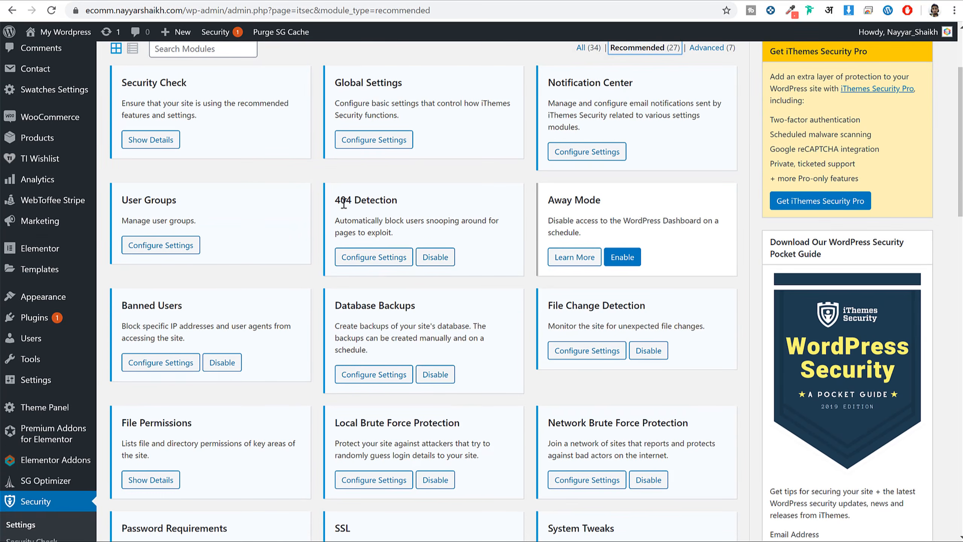
pyautogui.moveTo(343, 204); pyautogui.dragTo(417, 207)
# Review 404 Detection's 10-minute check period and 7-error threshold, then switch to the private window.
pyautogui.click(376, 257)
pyautogui.scroll(-5, 607, 372)
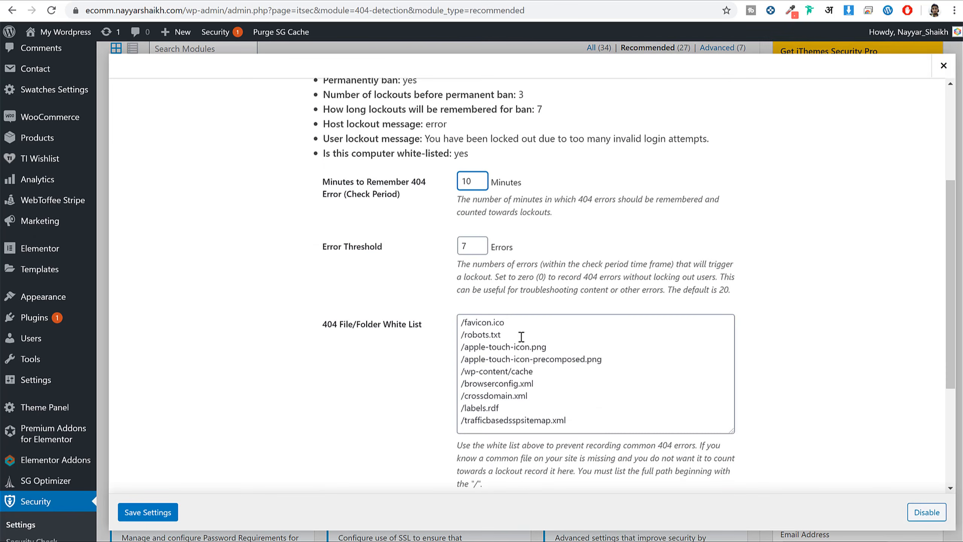
pyautogui.moveTo(476, 181); pyautogui.dragTo(443, 193)
pyautogui.moveTo(472, 246); pyautogui.dragTo(385, 260)
pyautogui.click(240, 541)
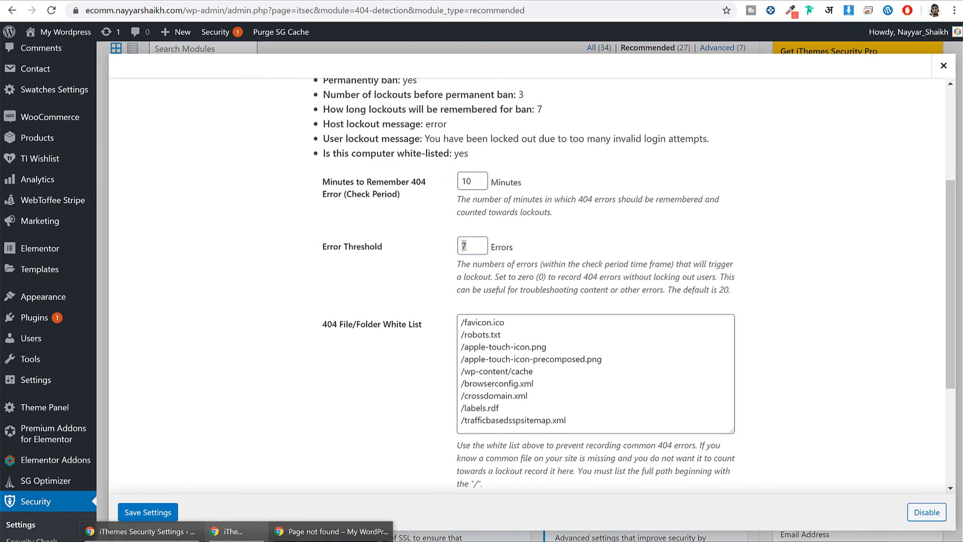
pyautogui.click(323, 536)
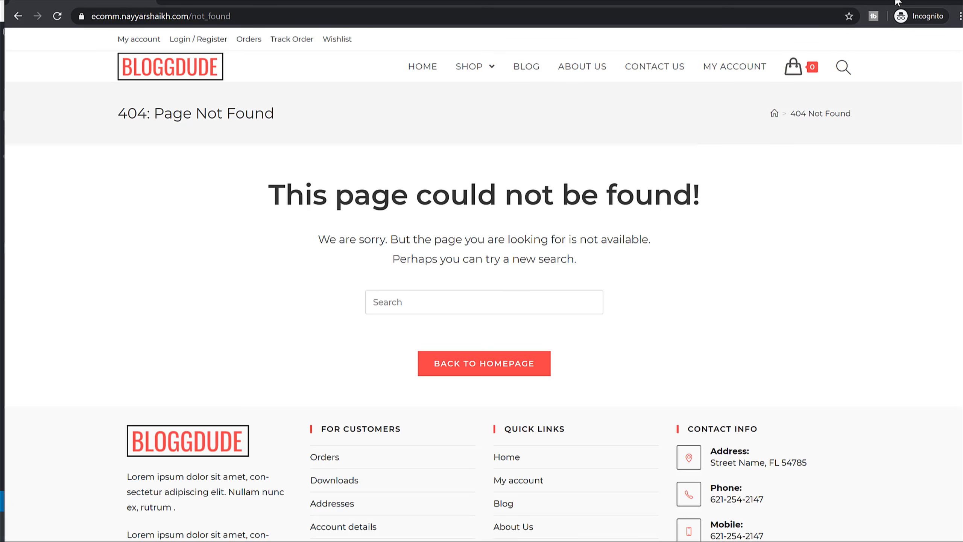
# Overwrite not_found in the private window's address with the custom login slug.
pyautogui.moveTo(192, 16); pyautogui.dragTo(413, 9)
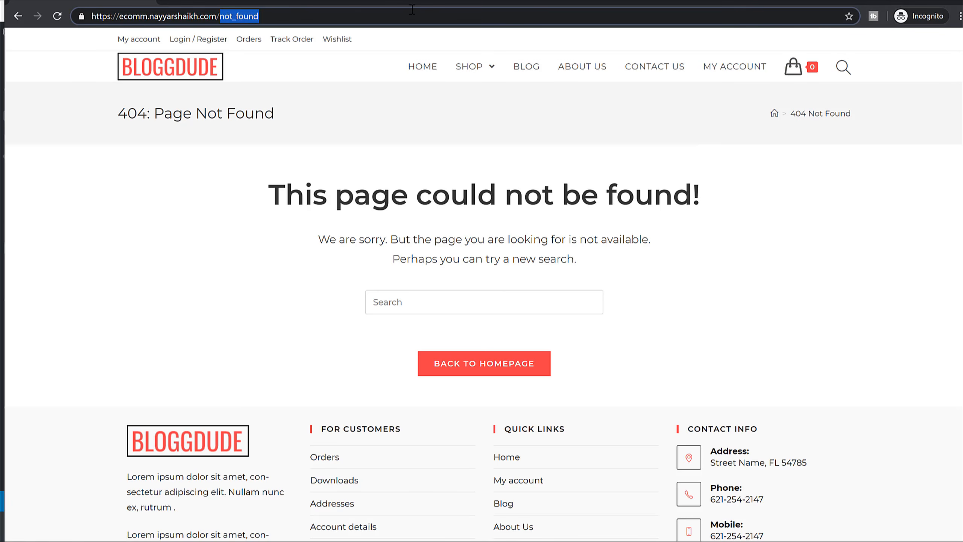
pyautogui.write('nayyar')
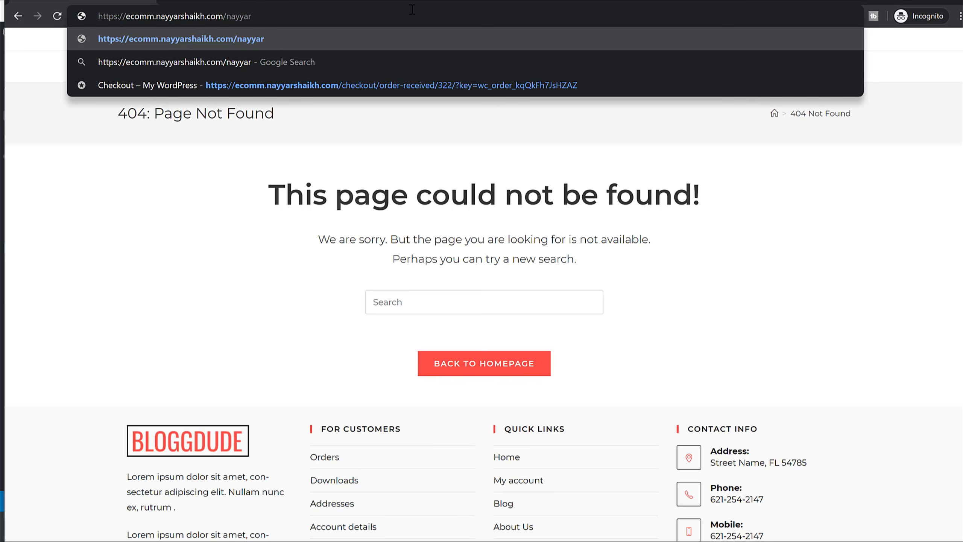
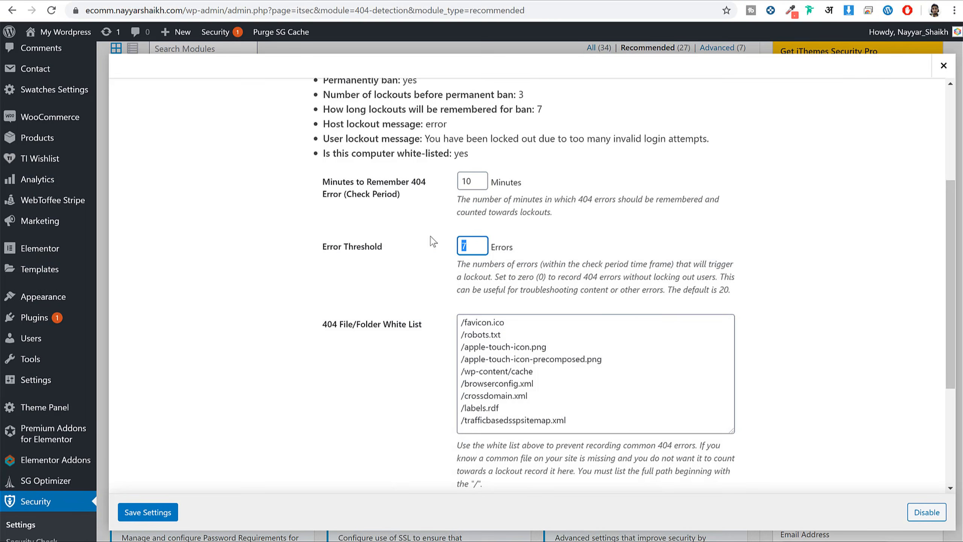
# Close the 404 Detection settings to return to the iThemes Security modules list.
pyautogui.scroll(5, 691, 222)
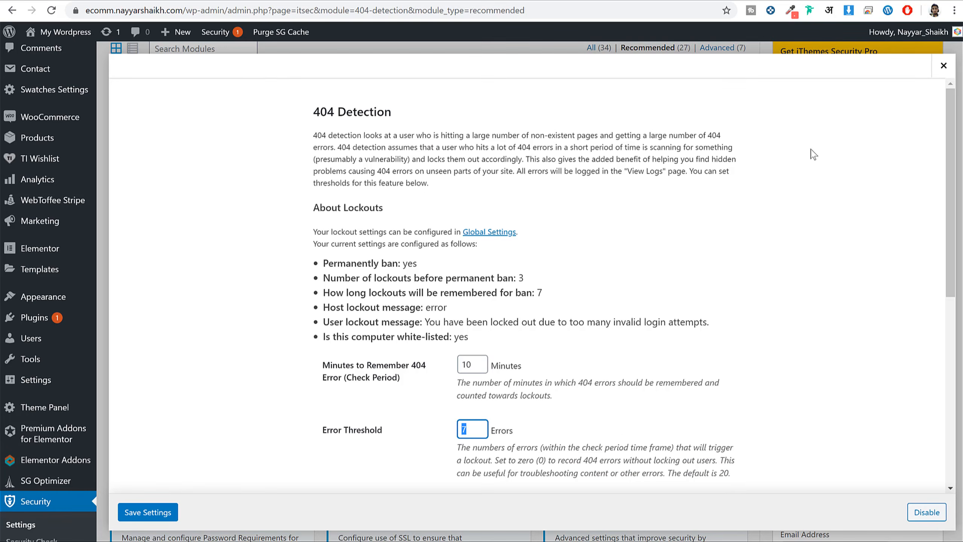
pyautogui.click(951, 72)
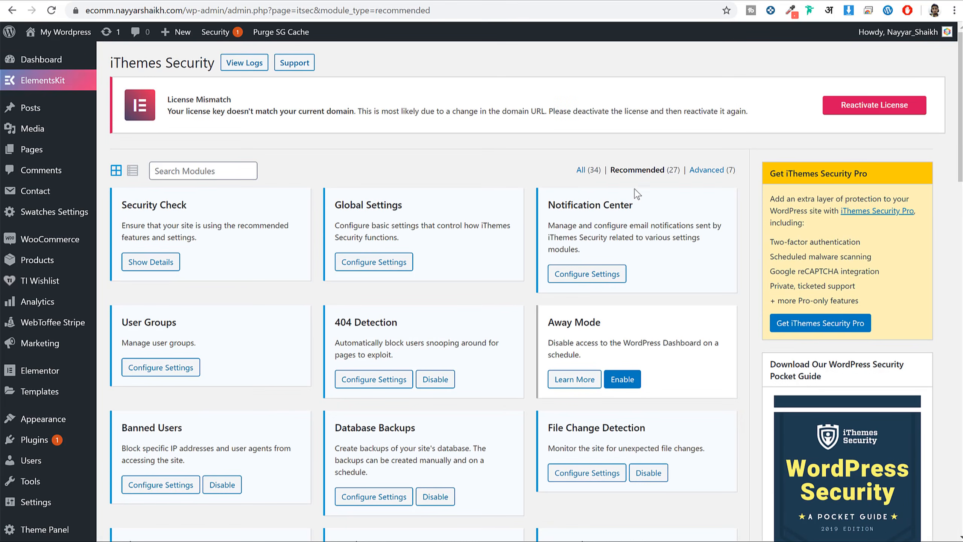
pyautogui.click(662, 171)
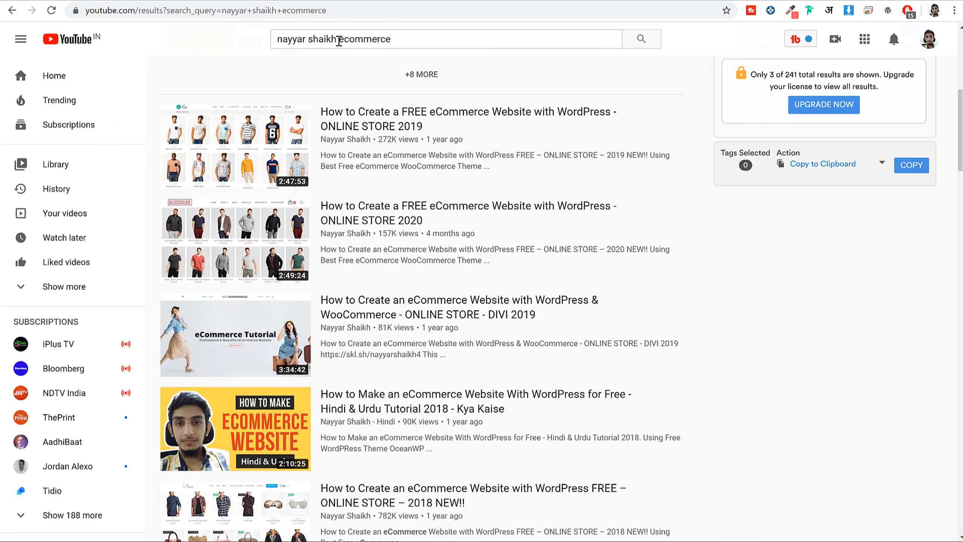
# Replace the ecommerce term and search the creator's videos for the amazon affiliate suggestion.
pyautogui.moveTo(338, 38); pyautogui.dragTo(508, 35)
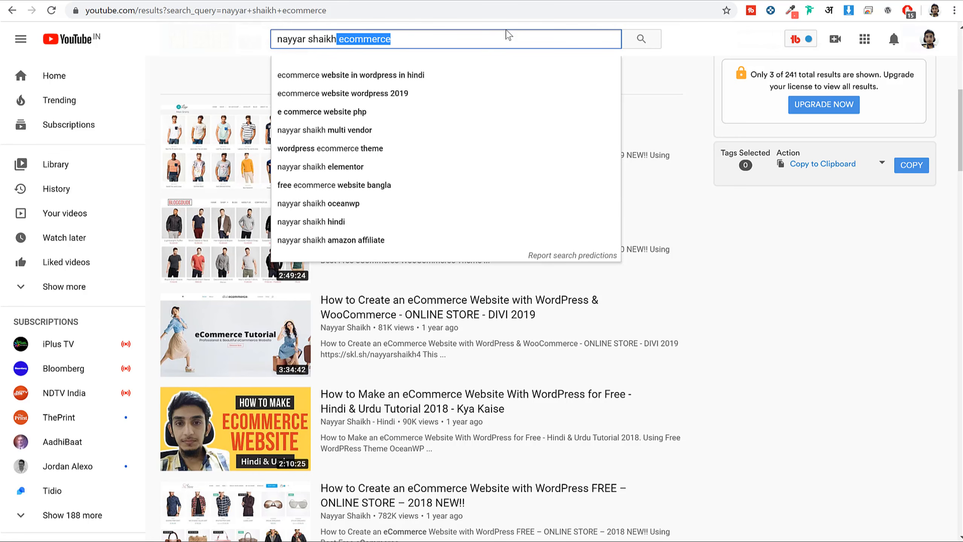
pyautogui.press('BackSpace')
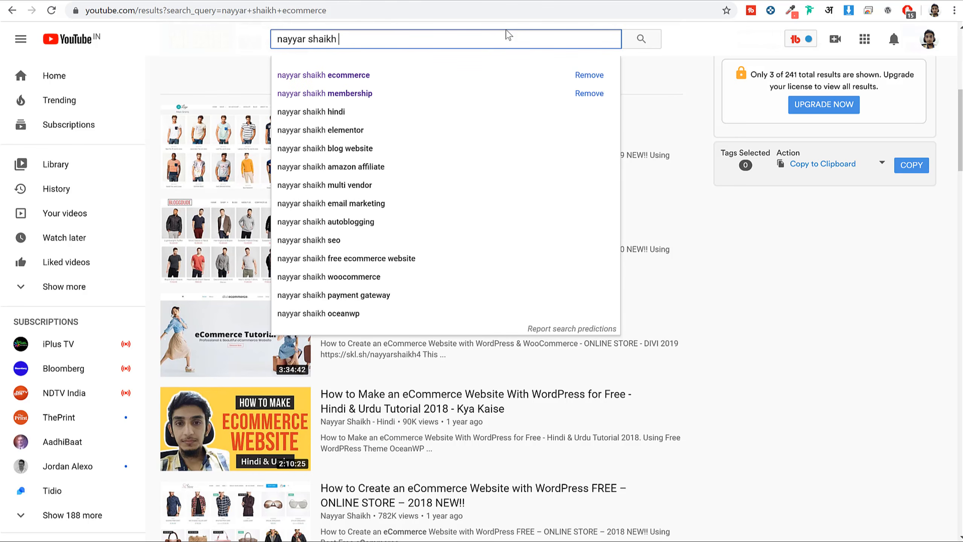
pyautogui.click(388, 170)
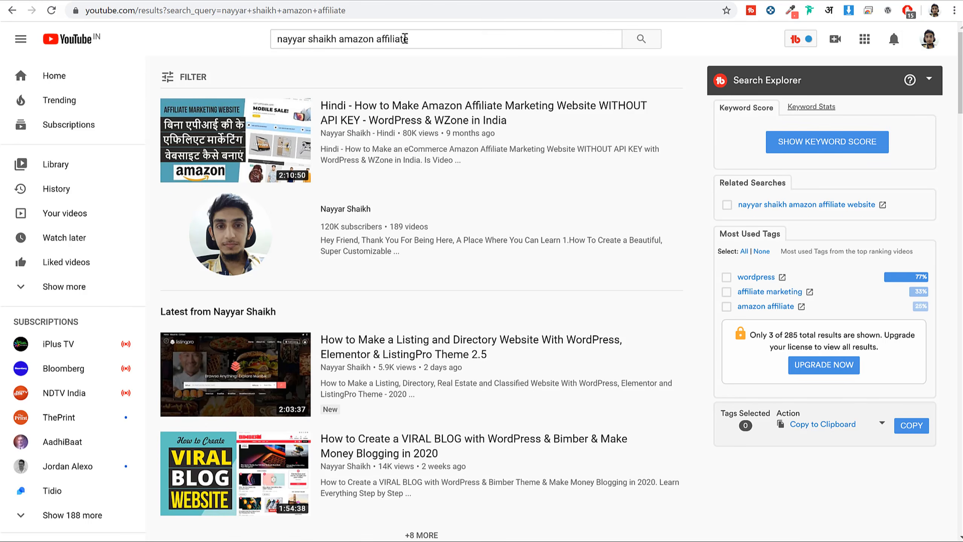
# Change the search query from amazon affiliate to ssl and run it.
pyautogui.moveTo(338, 39); pyautogui.dragTo(464, 32)
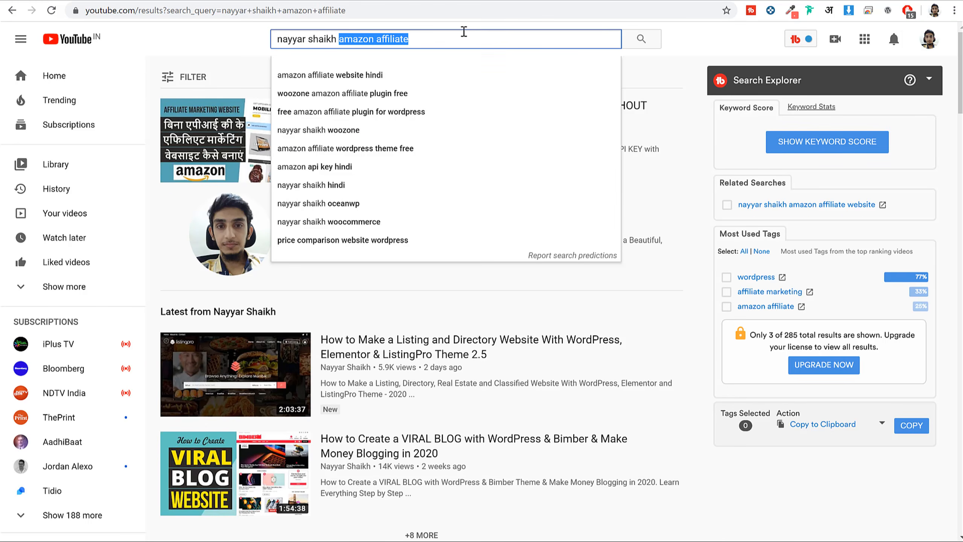
pyautogui.write('ssl')
pyautogui.press('Return')
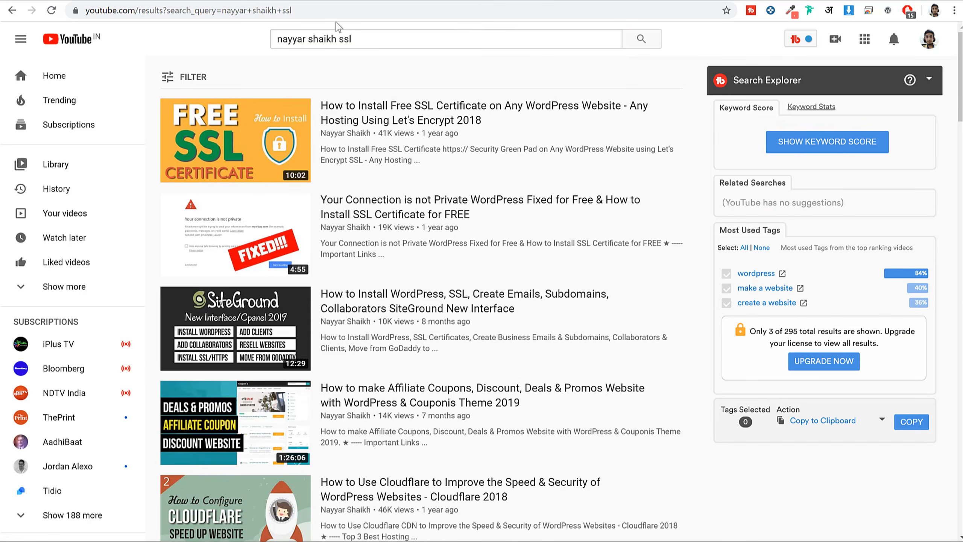
# Replace ssl with speed in the search to list the speed tutorials.
pyautogui.moveTo(339, 38); pyautogui.dragTo(420, 46)
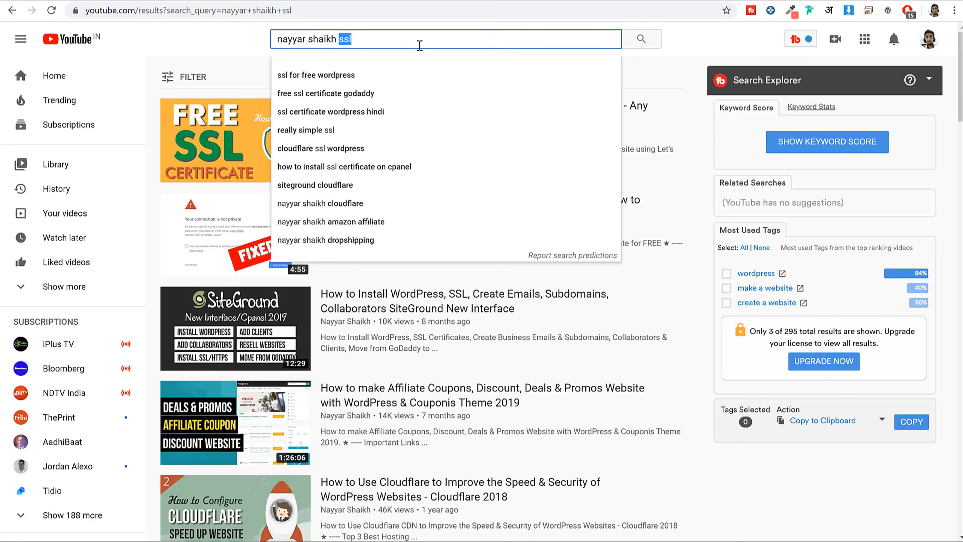
pyautogui.press('BackSpace')
pyautogui.write('s')
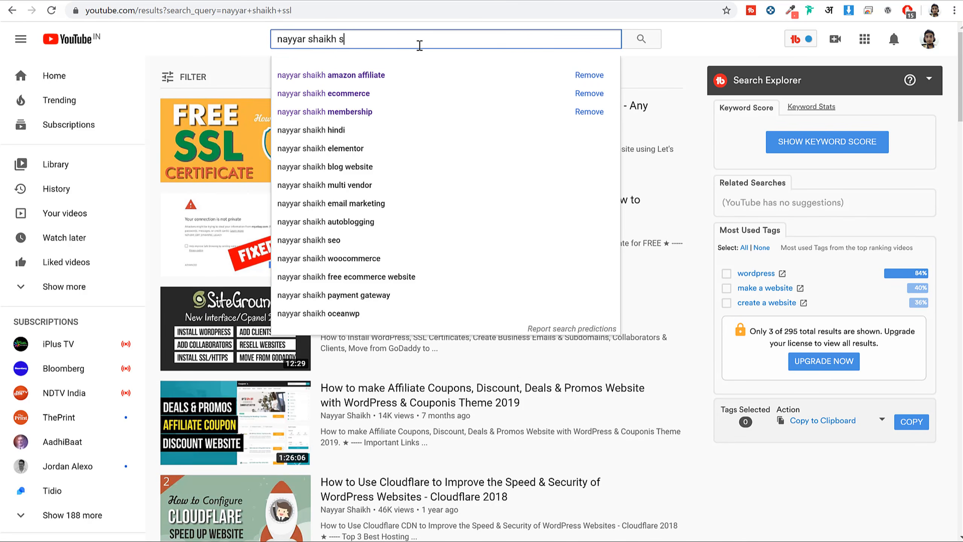
pyautogui.write('peed')
pyautogui.press('Return')
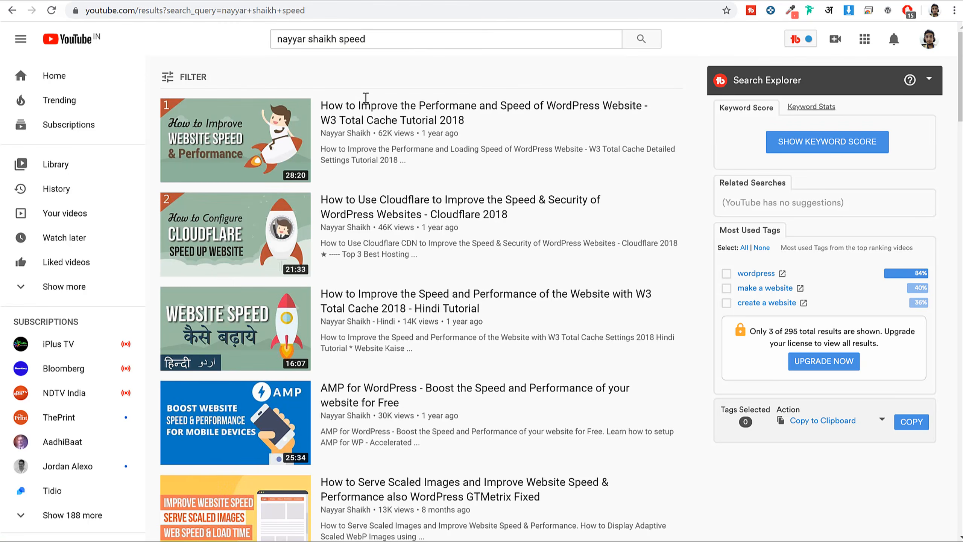